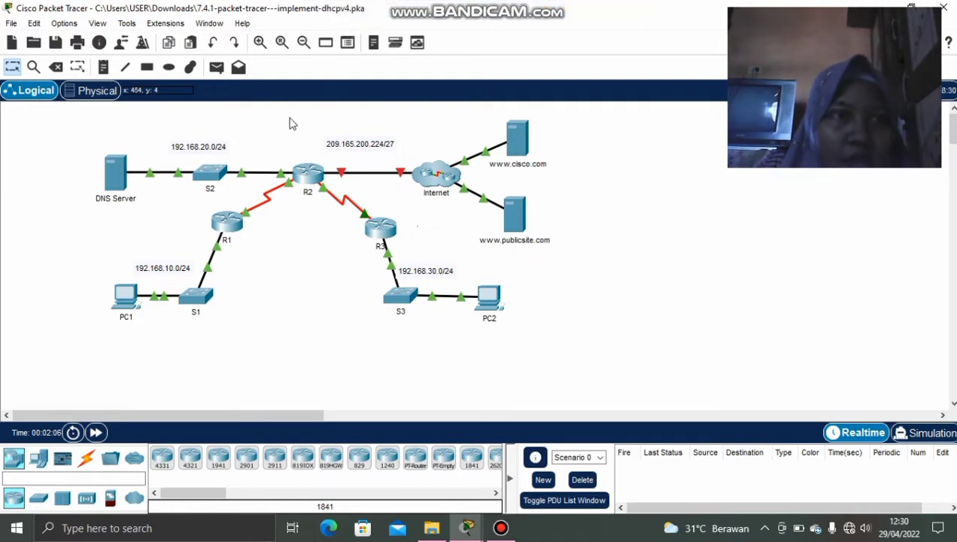
Open the Options menu from the menu bar over the DHCPv4 topology.
left_click(61, 23)
In Options > User Profile, replace the Guest name with the student's full name.
left_click(73, 69)
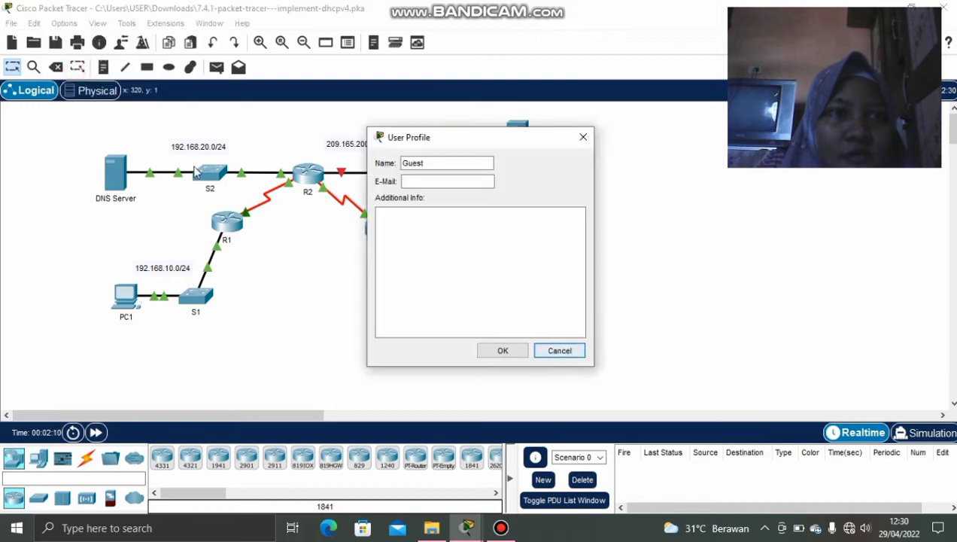
left_click(444, 161)
key("BackSpace")
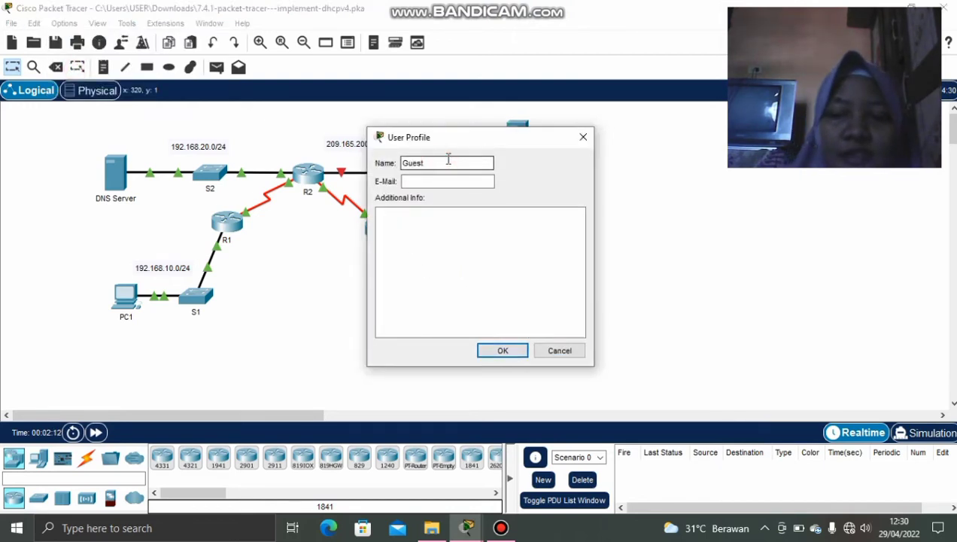
key("BackSpace")
key("BackSpace")
key("BackSpace")
key("BackSpace")
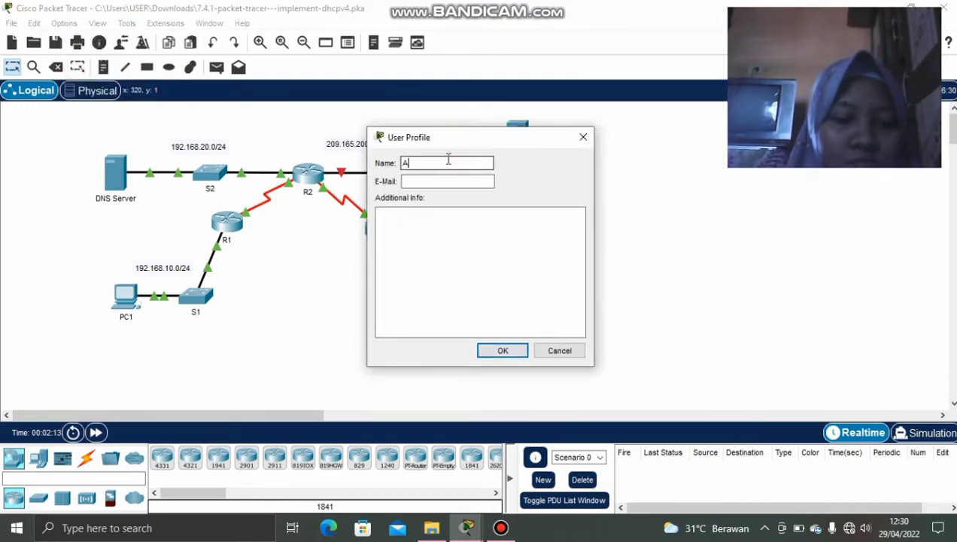
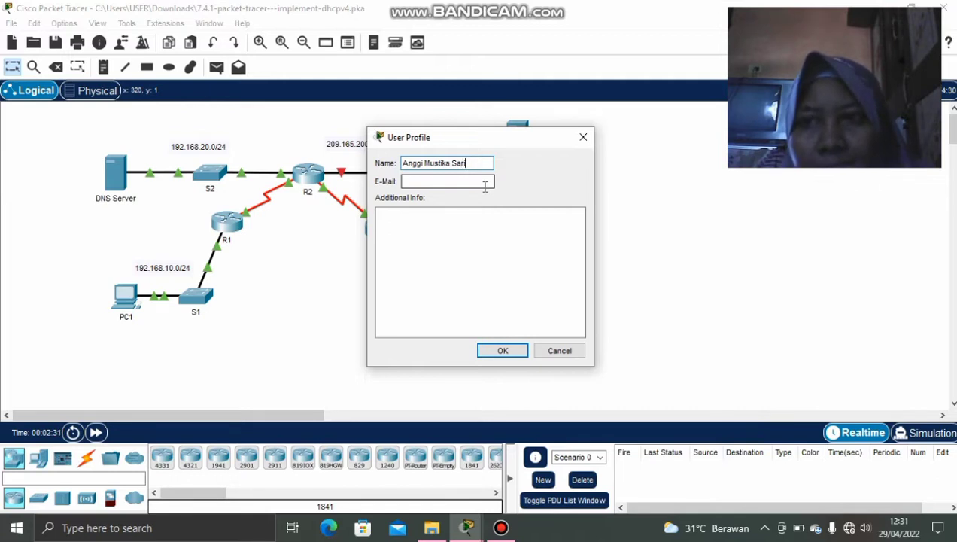
Fill in the student's e-mail, save the profile, and confirm resetting the activity.
left_click(479, 183)
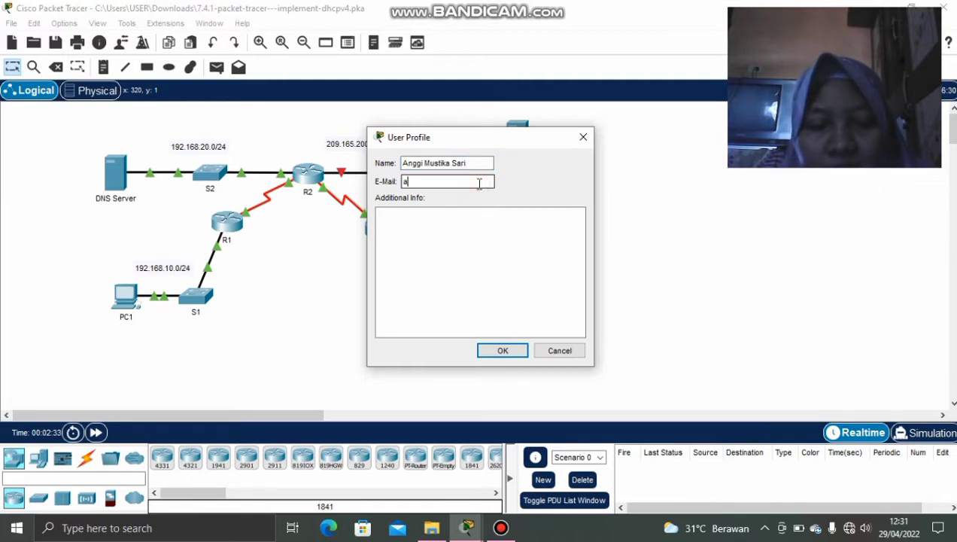
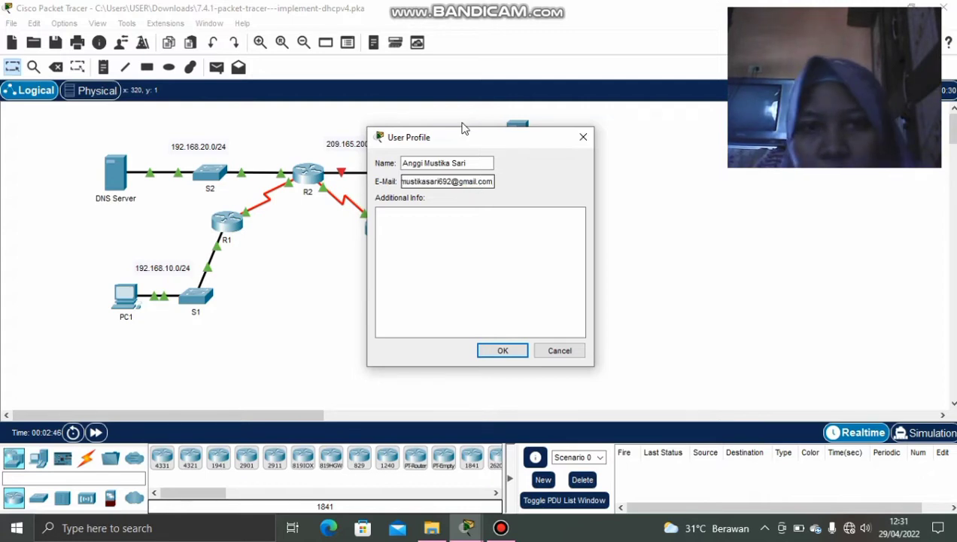
left_click(501, 350)
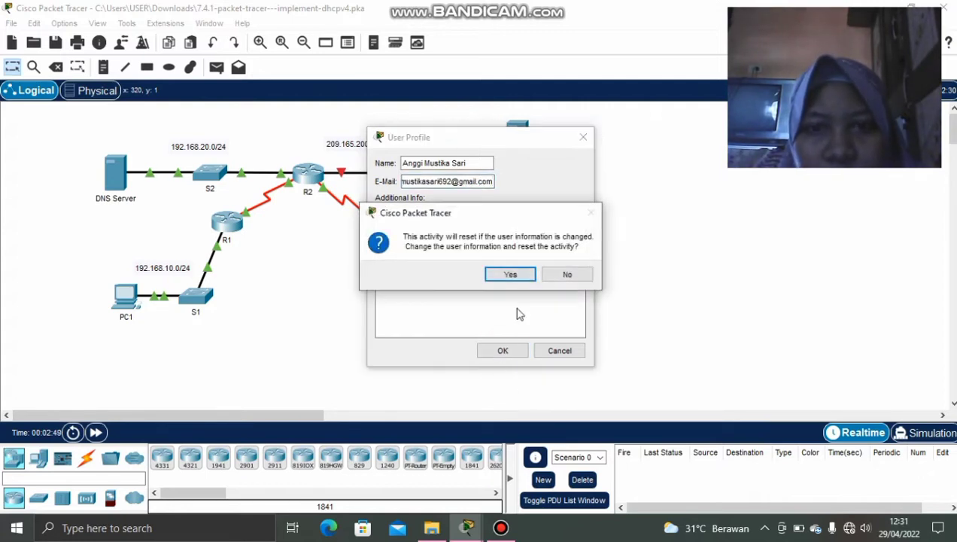
left_click(512, 273)
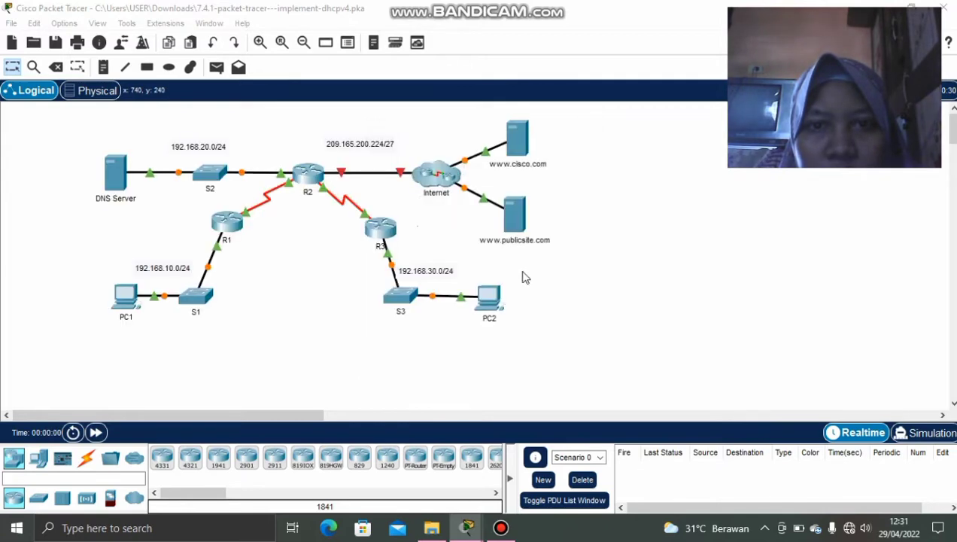
mouse_move(466, 533)
left_click(545, 459)
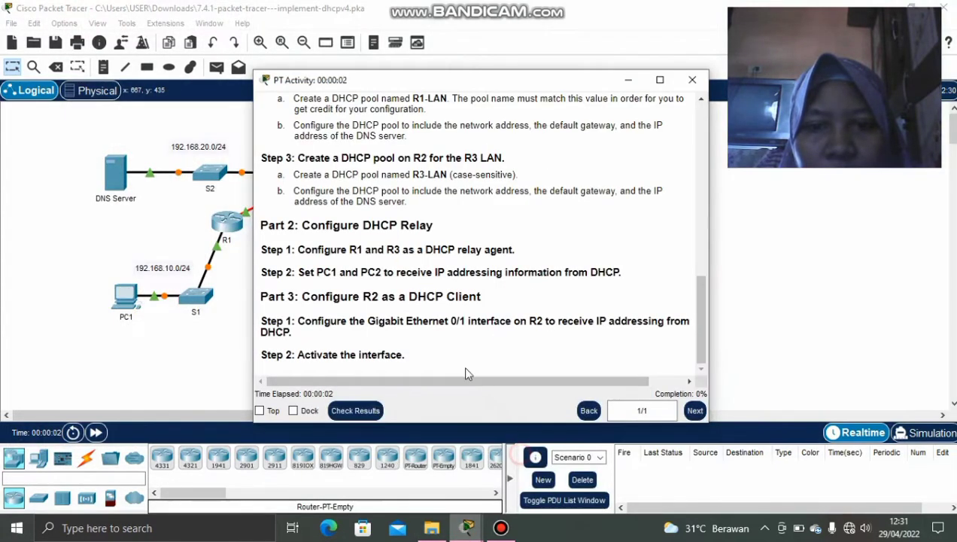
scroll(421, 310, "up", 10)
scroll(423, 308, "up", 5)
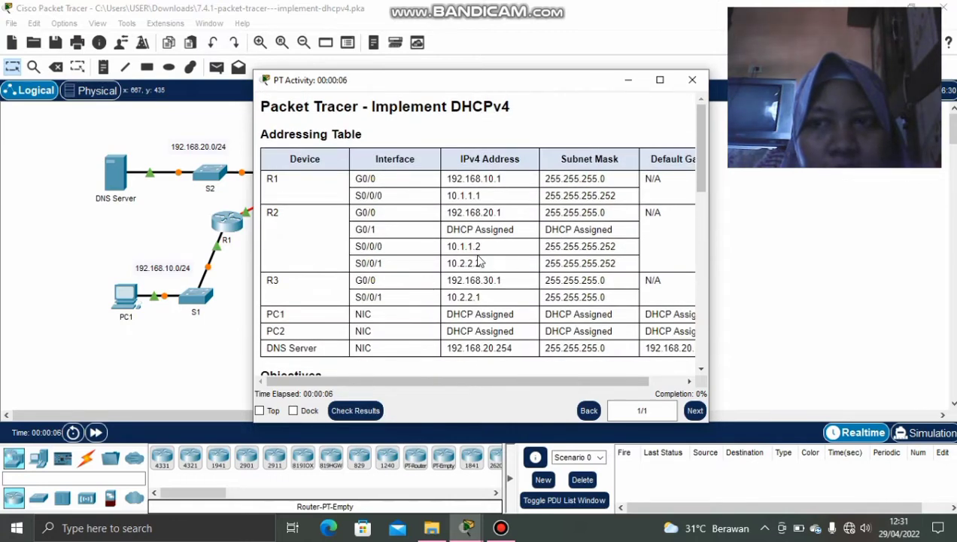
scroll(479, 267, "down", 3)
scroll(482, 274, "up", 3)
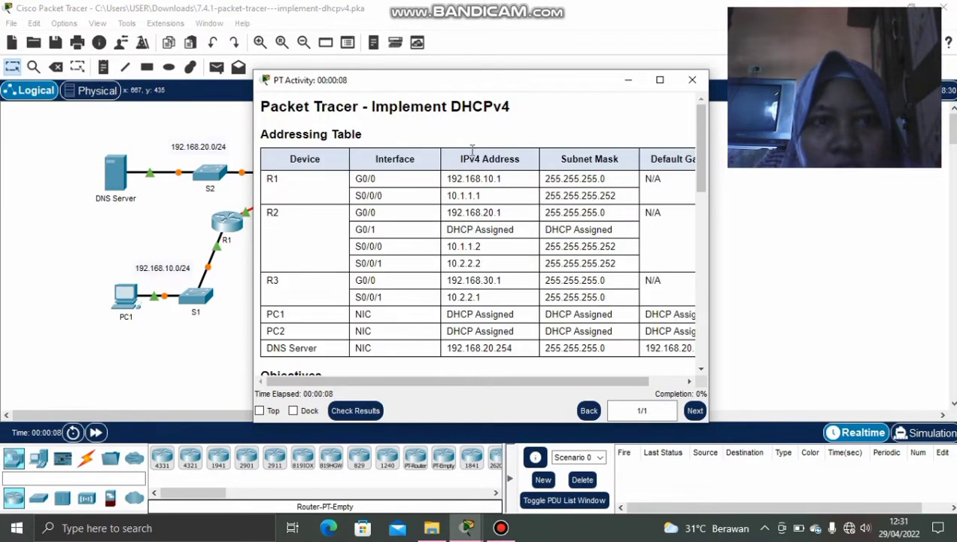
scroll(363, 252, "down", 2)
scroll(362, 256, "down", 2)
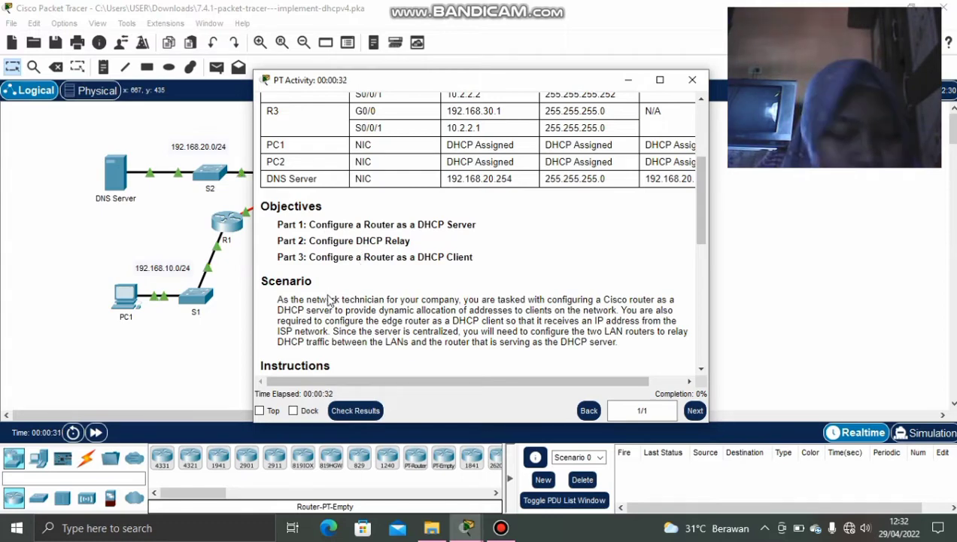
scroll(328, 296, "down", 2)
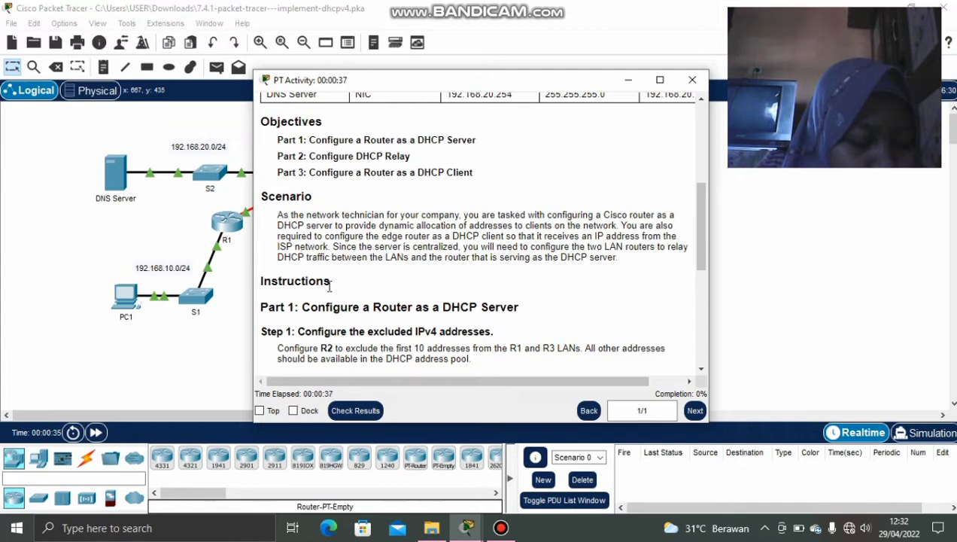
scroll(328, 292, "down", 3)
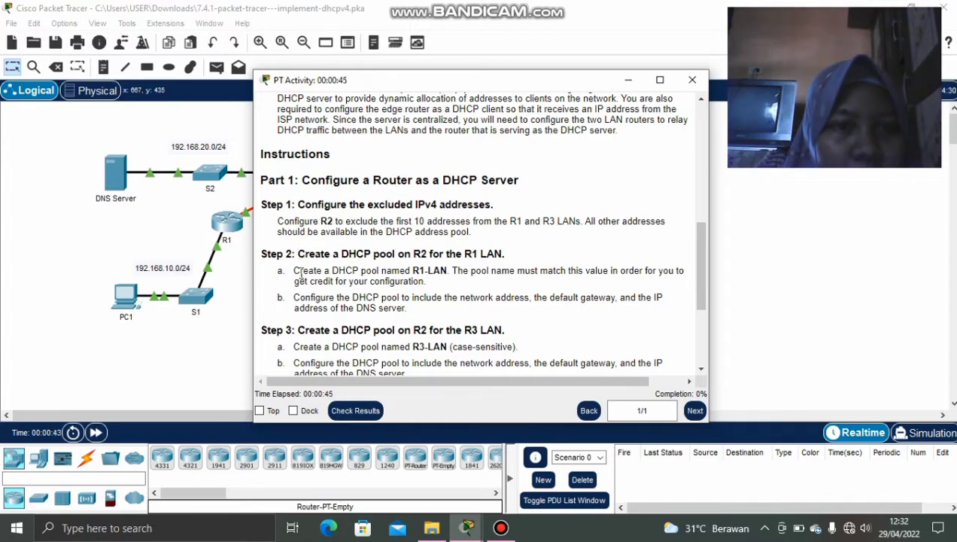
scroll(300, 275, "down", 2)
scroll(300, 275, "up", 2)
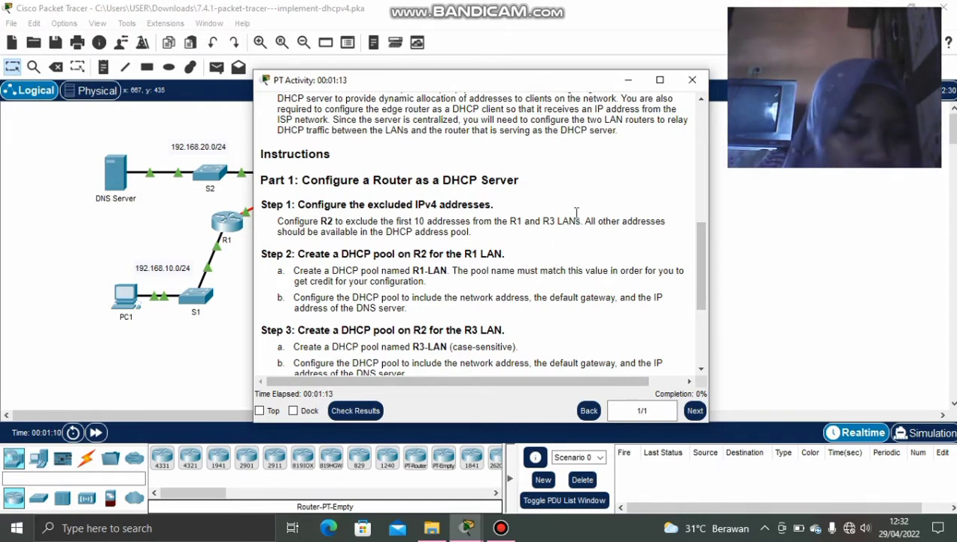
left_click(627, 80)
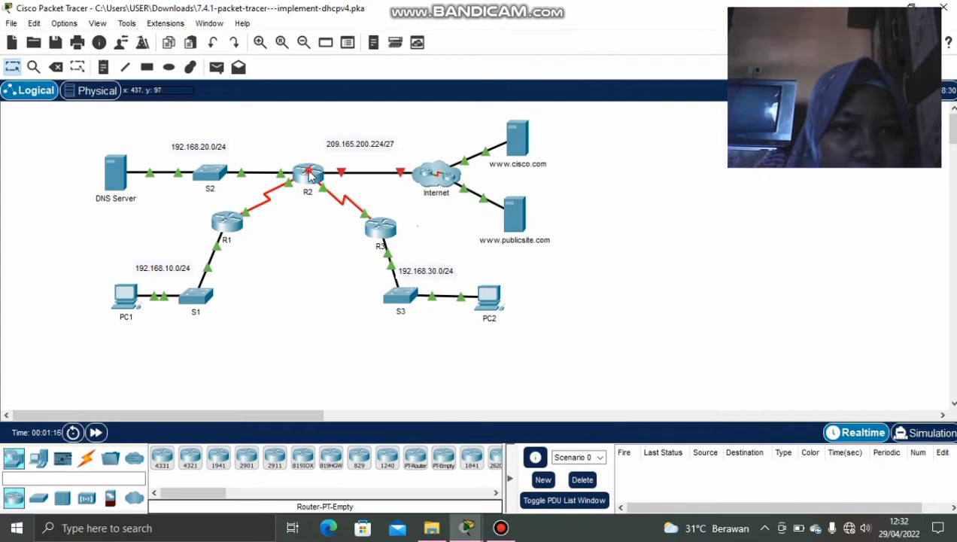
Open R2's CLI and enter privileged mode with enable.
left_click(309, 176)
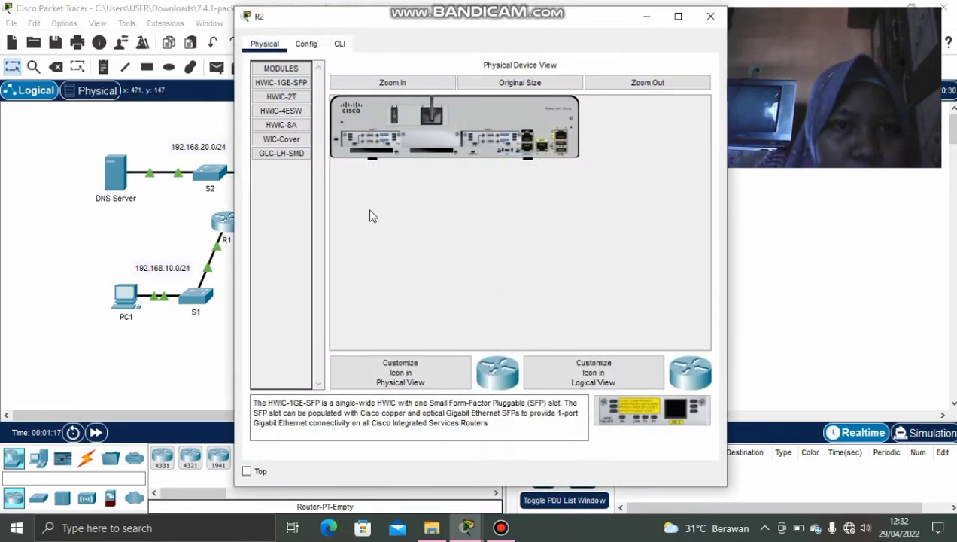
left_click(340, 43)
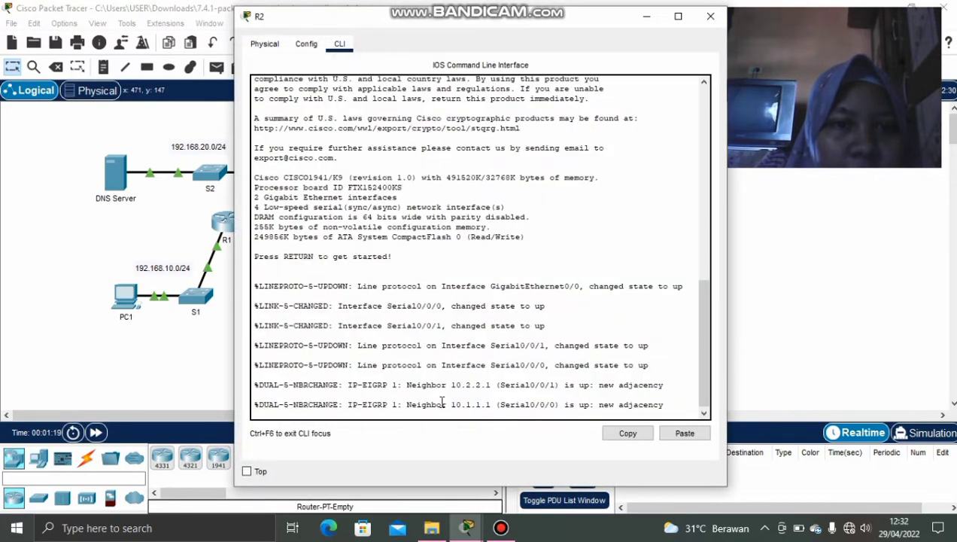
left_click(467, 391)
key("Return")
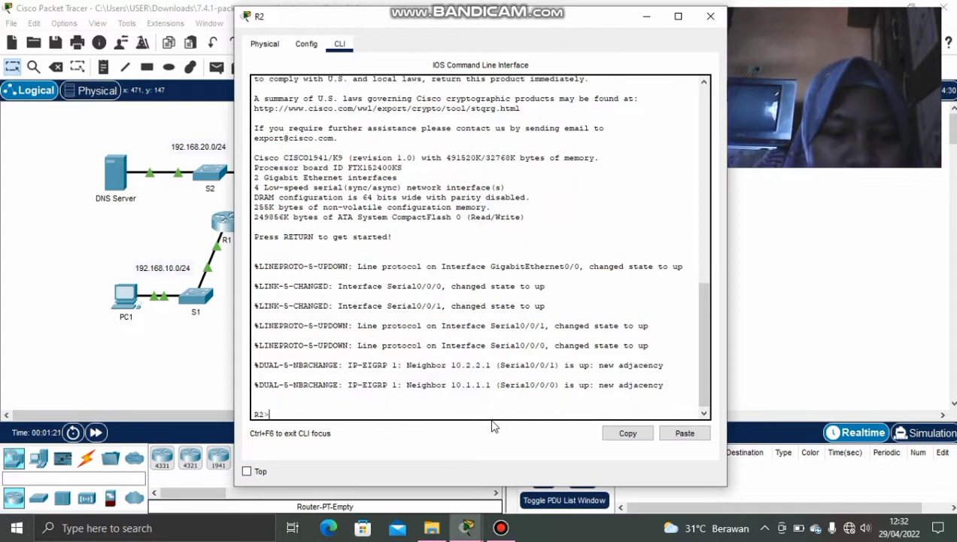
type("enab")
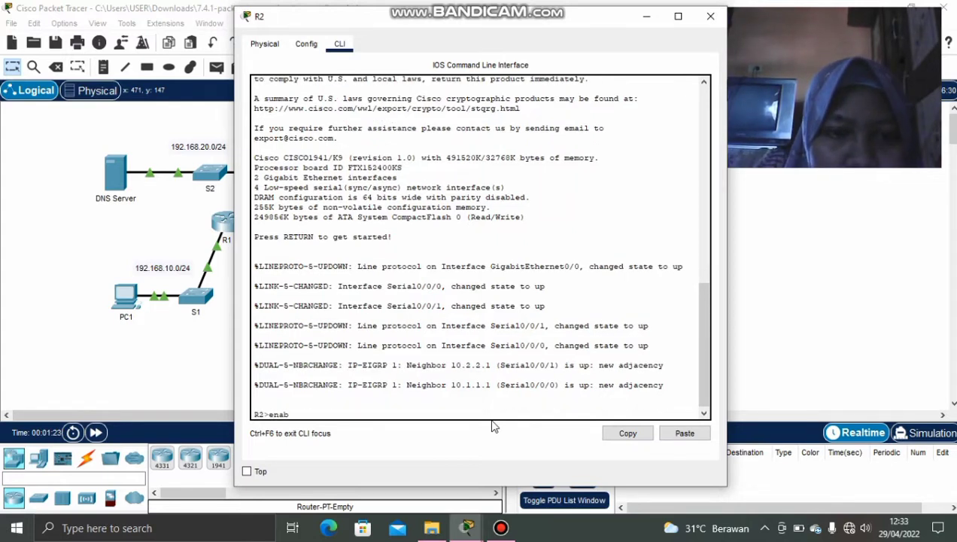
type("le")
key("Return")
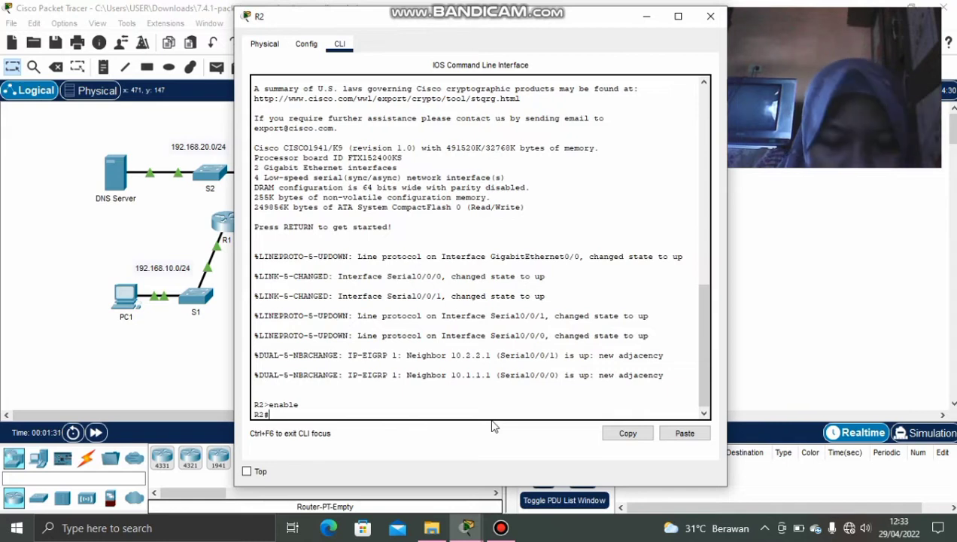
Enter global configuration with config t and begin typing ip dhcp excluded-address.
type("ip d")
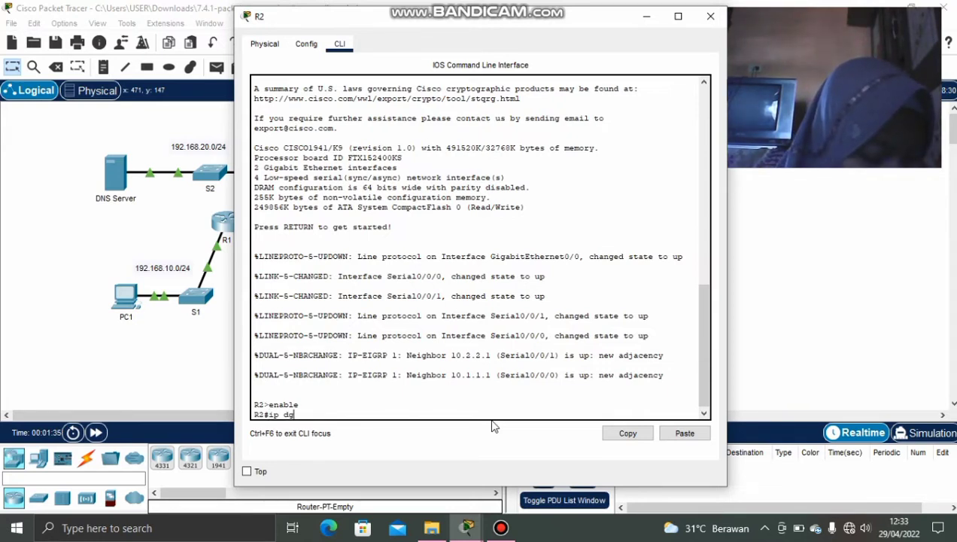
key("BackSpace")
key("BackSpace")
key("BackSpace")
key("BackSpace")
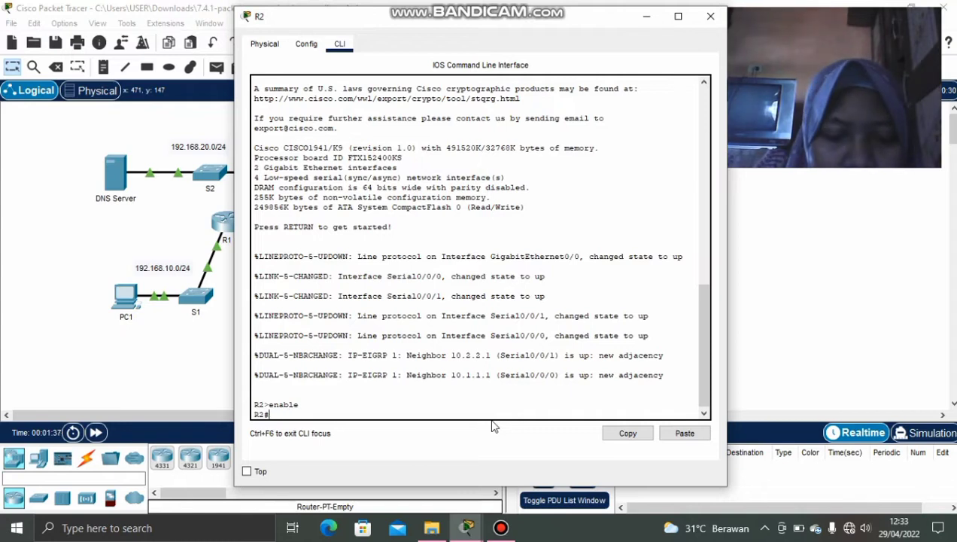
type("confi")
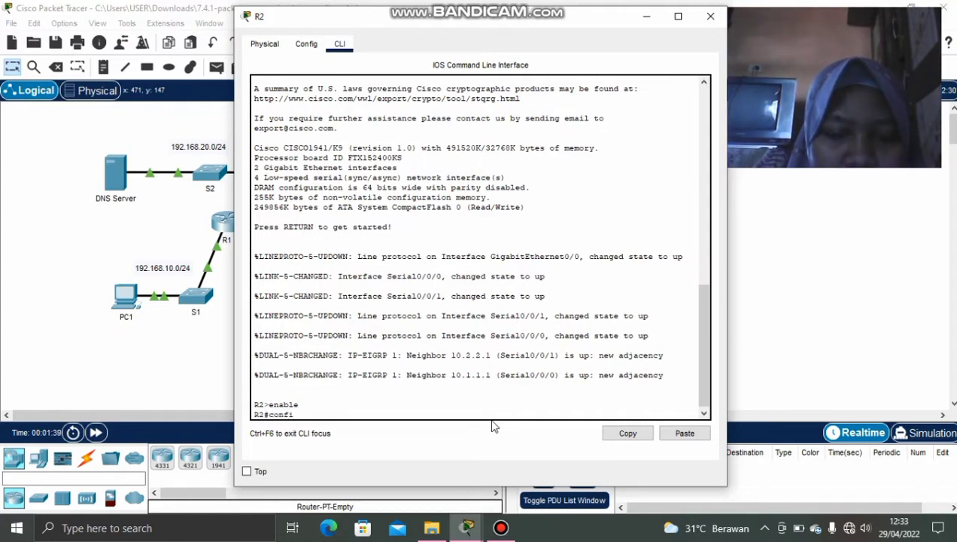
type("g t")
key("Return")
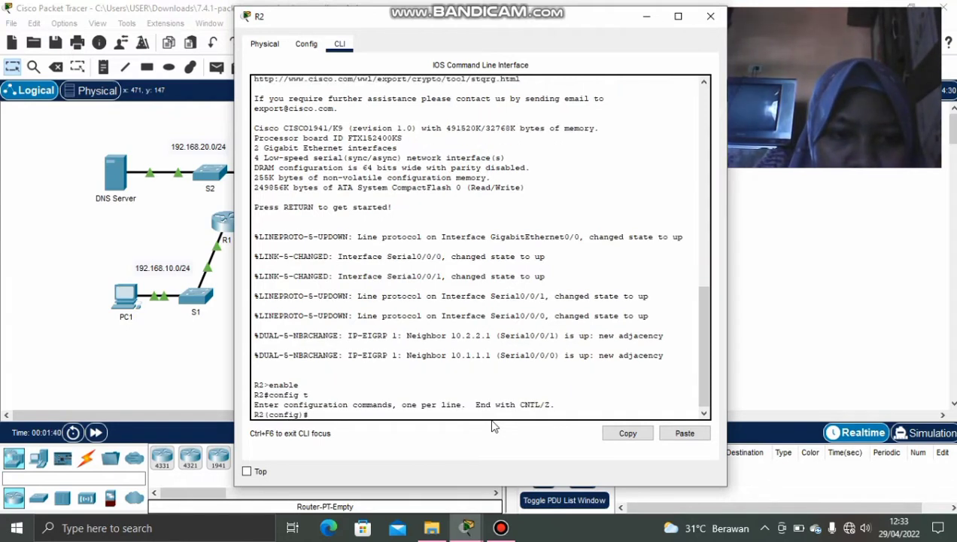
type("ip dhcp excluded")
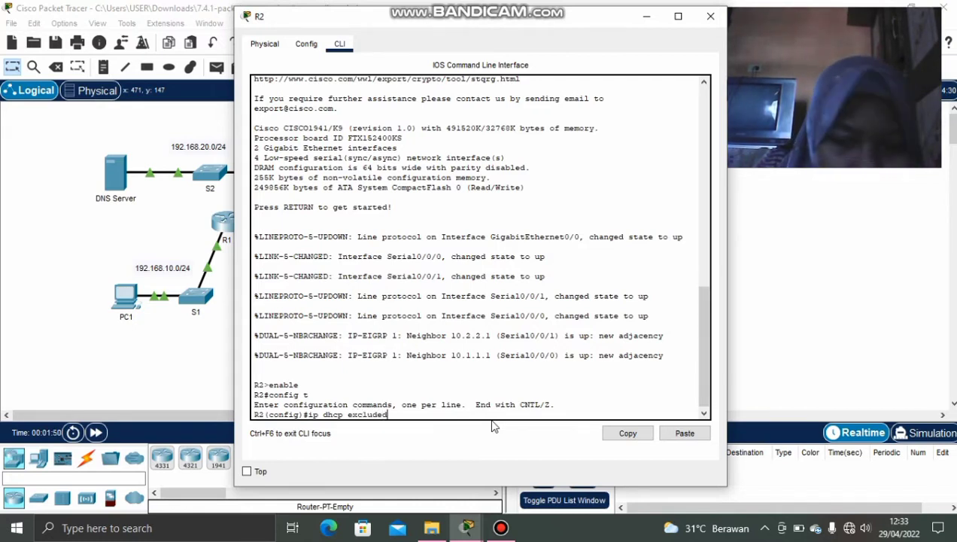
type("-address")
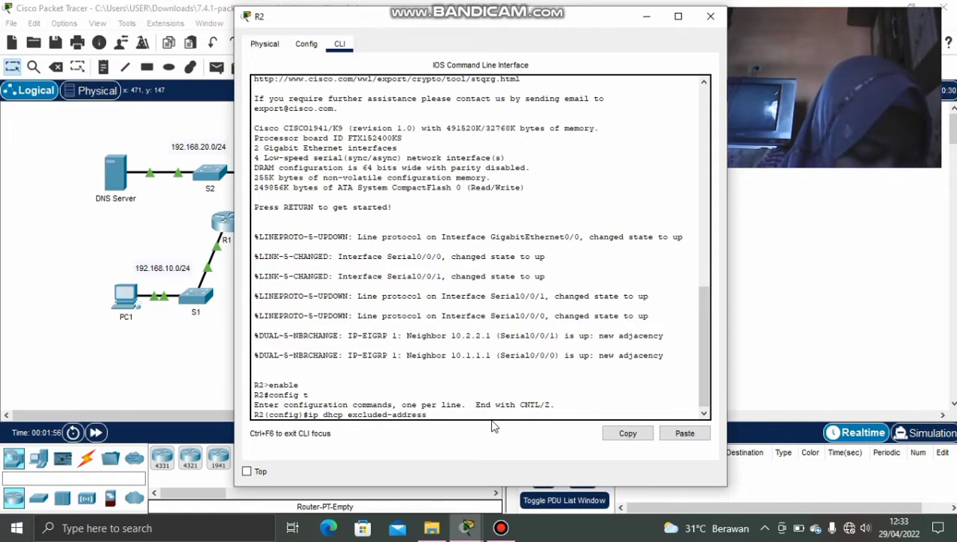
Look up R1's G0/0 address 192.168.10.1 in the addressing table, then hide the instructions.
left_click(648, 18)
mouse_move(466, 527)
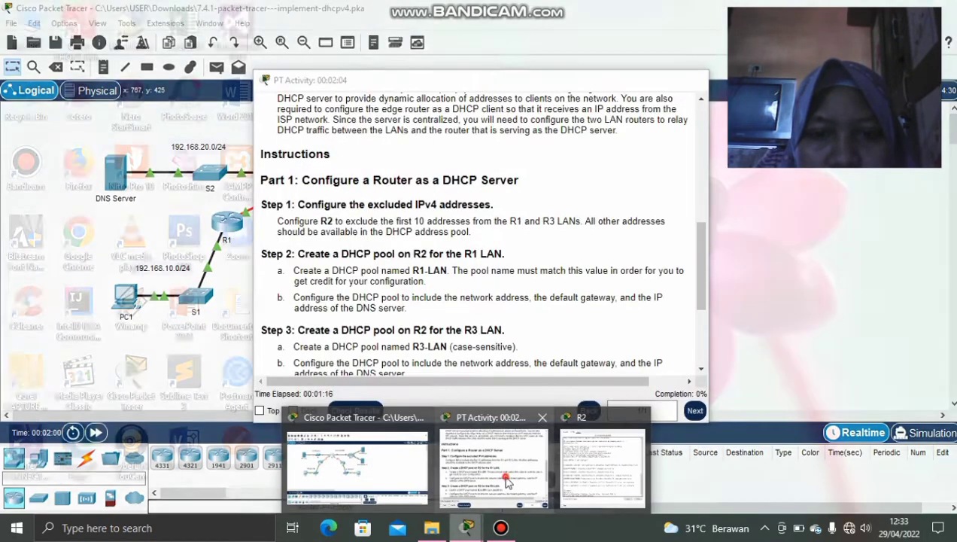
left_click(507, 481)
scroll(461, 361, "up", 8)
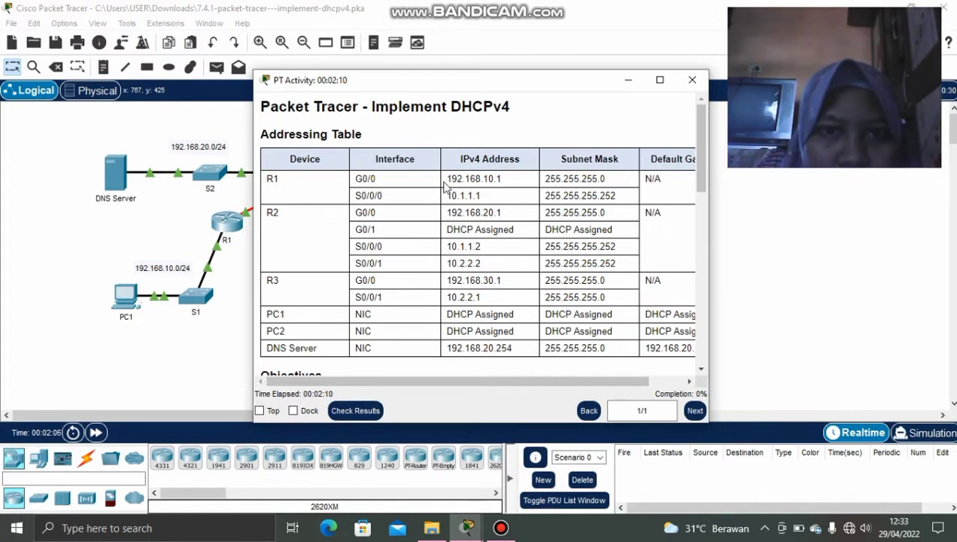
left_click_drag(449, 180, 534, 186)
left_click(474, 199)
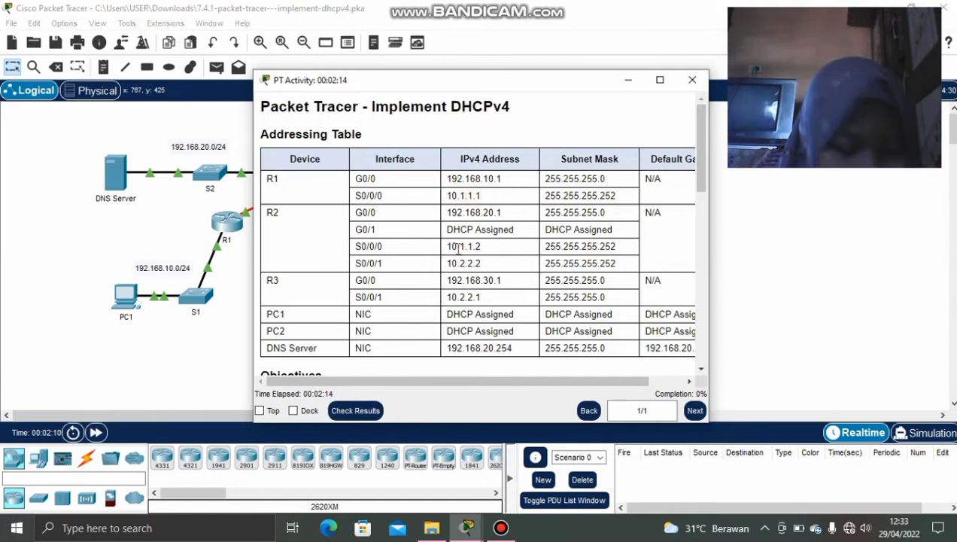
scroll(461, 278, "down", 3)
scroll(461, 277, "up", 3)
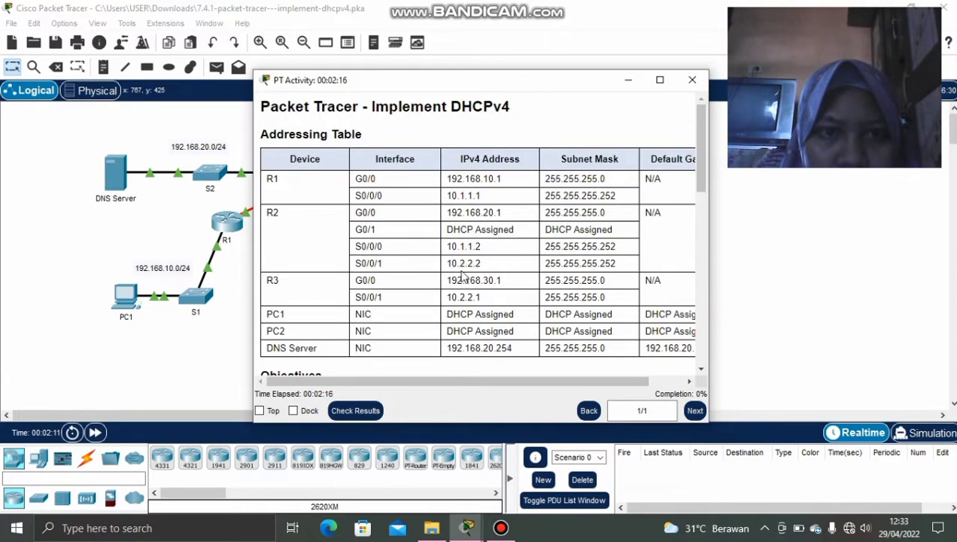
left_click(628, 79)
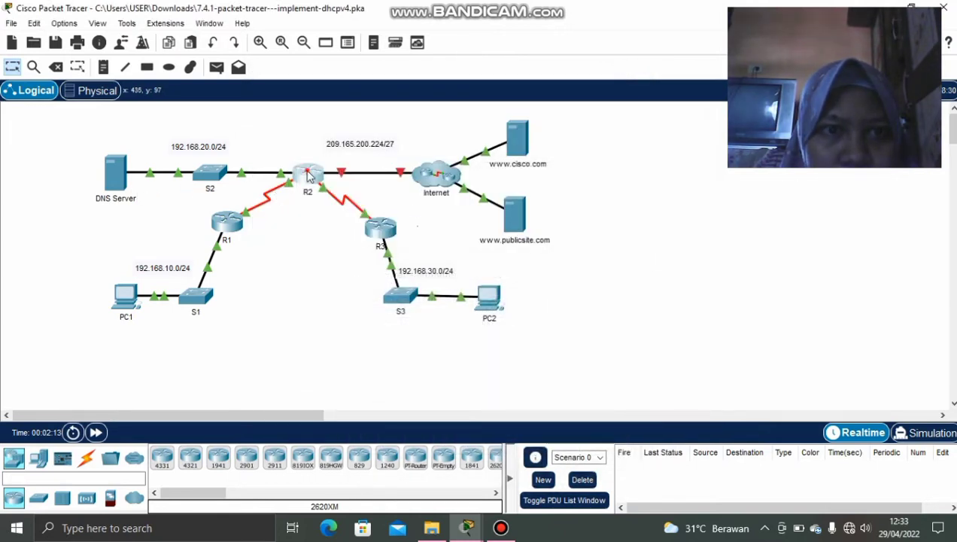
Finish the R2 command ip dhcp excluded-address 192.168.10.1 192.168.10.10 and hide the console.
left_click(306, 174)
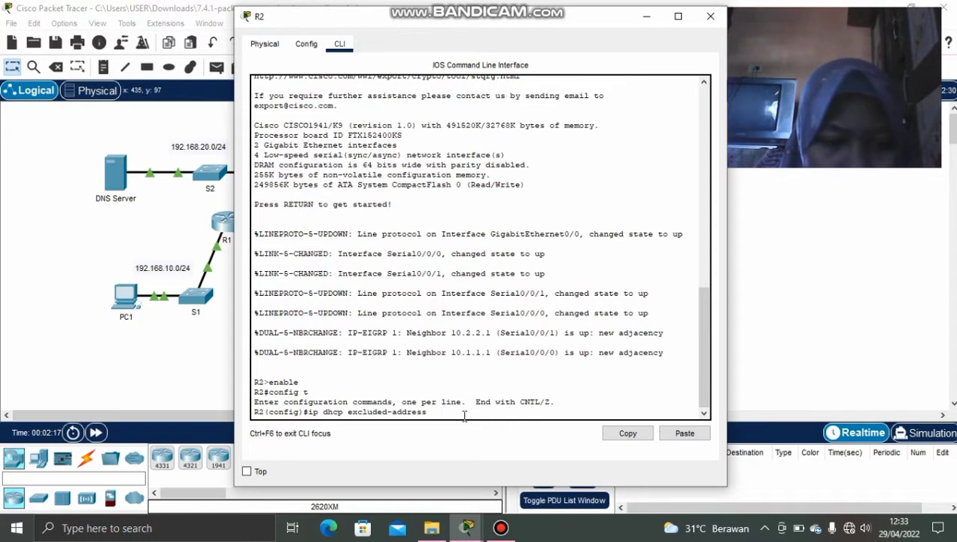
type(".1")
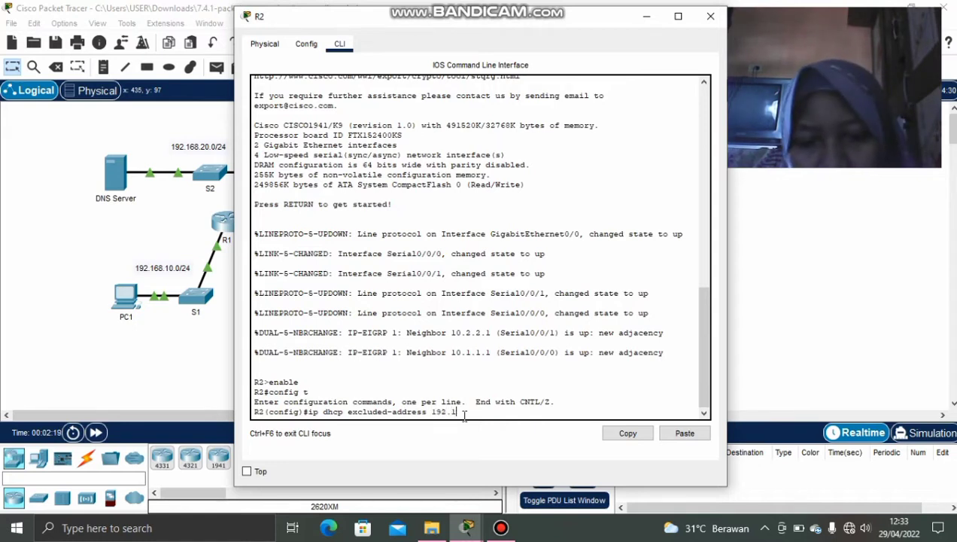
type("68")
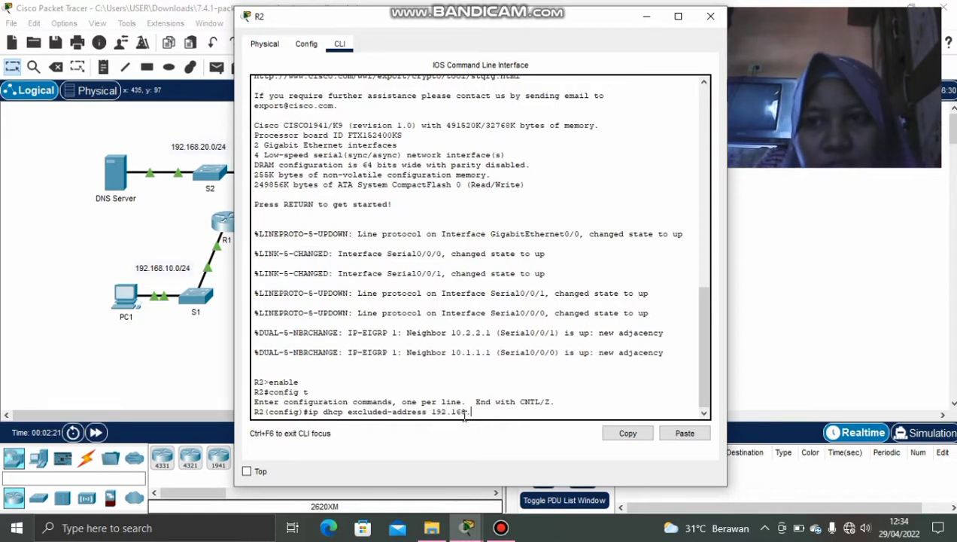
type(".10.1")
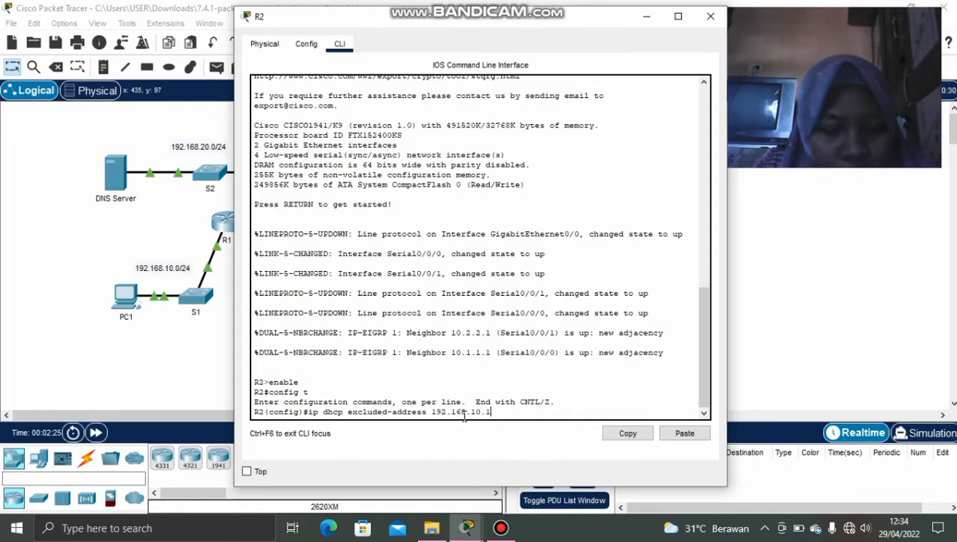
type(" 192")
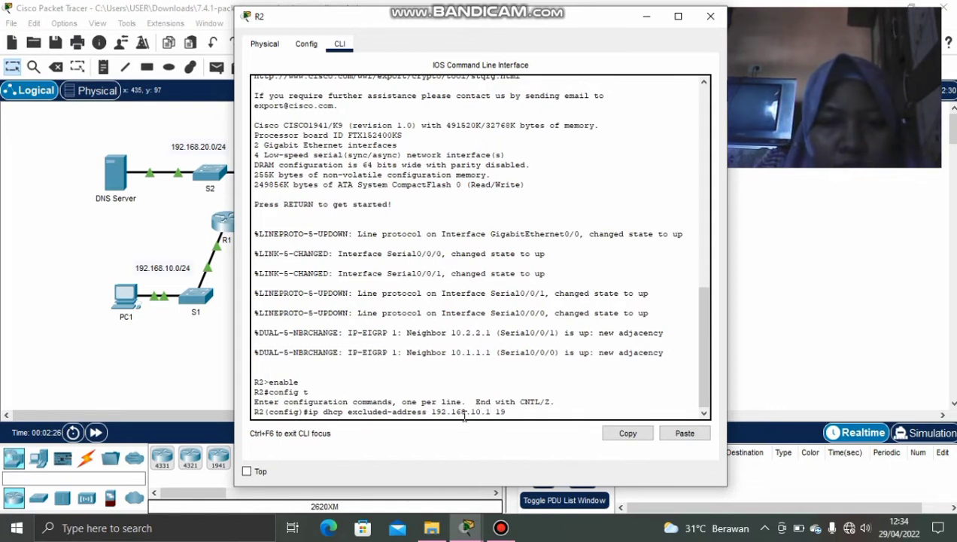
type(".168")
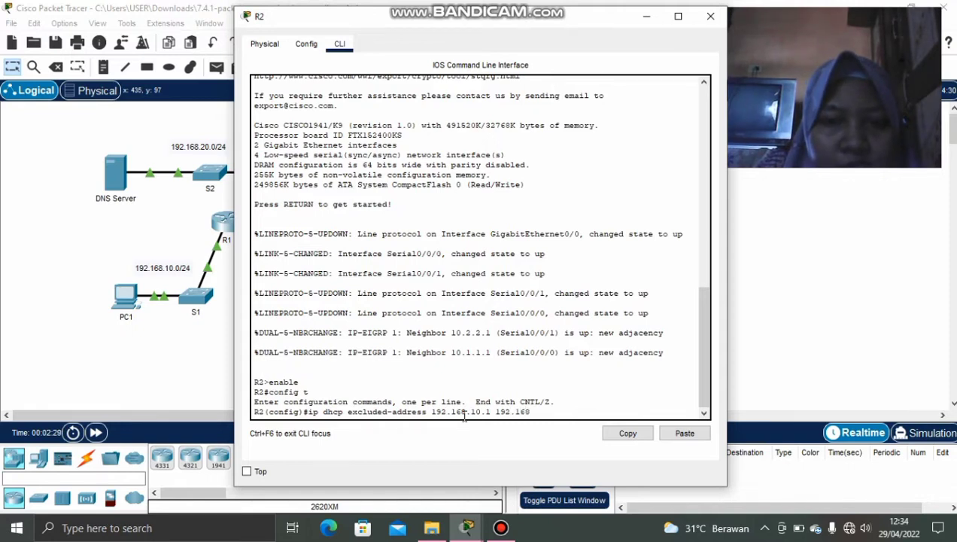
type(".10")
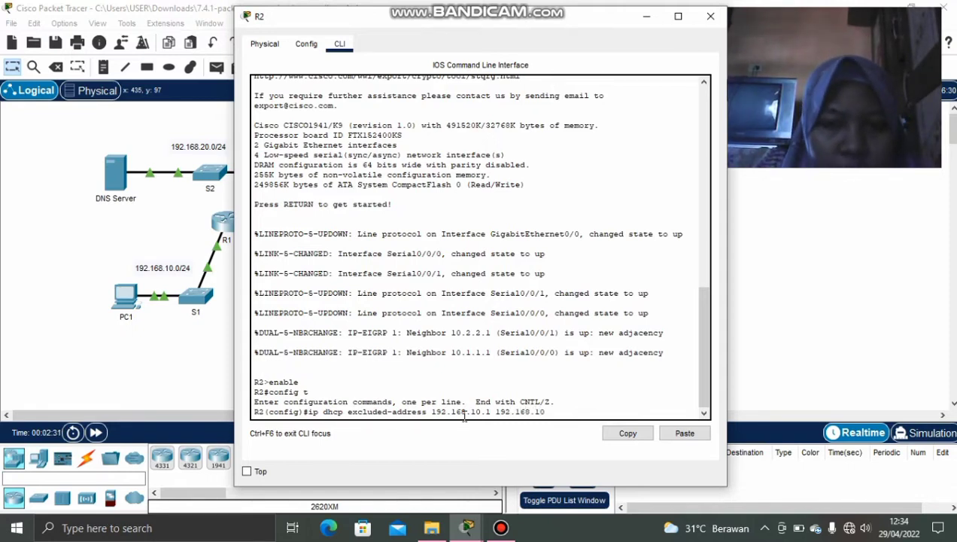
type(".10")
key("Return")
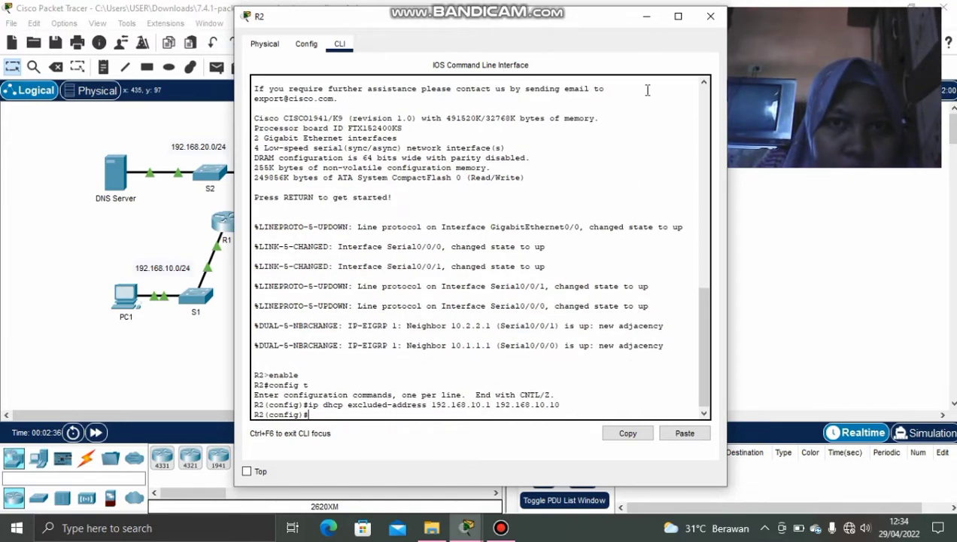
left_click(640, 23)
Find R3's G0/0 address 192.168.30.1 in the addressing table, then hide the instructions.
mouse_move(466, 527)
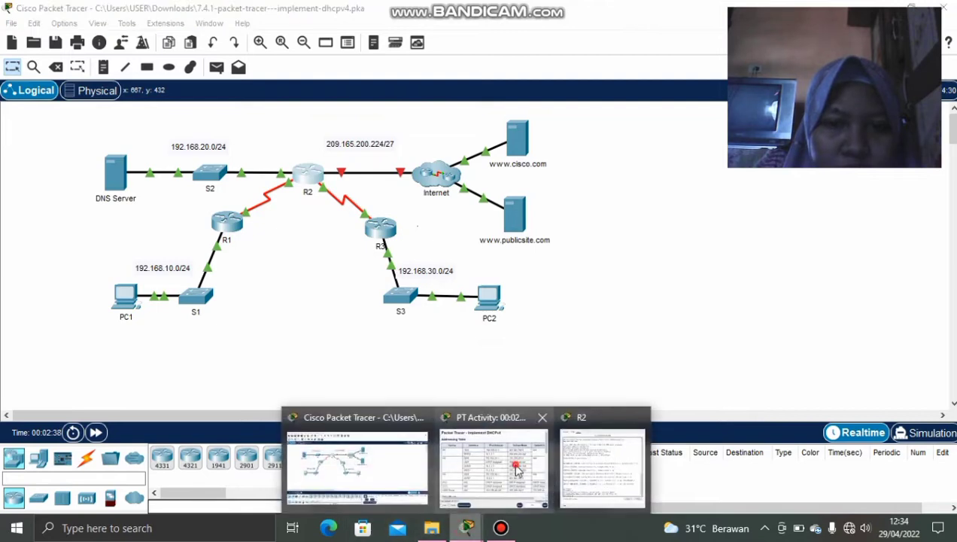
left_click(489, 444)
scroll(442, 322, "down", 3)
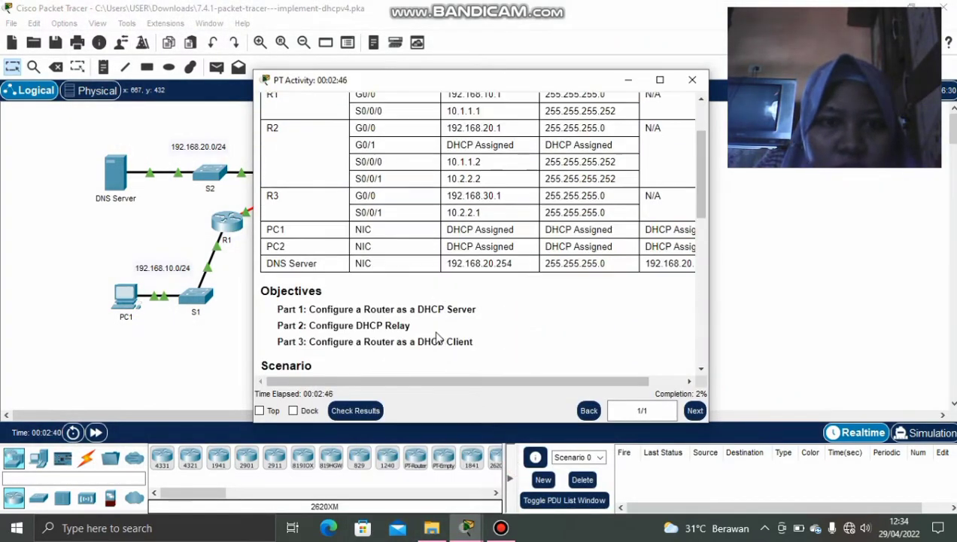
scroll(419, 331, "down", 9)
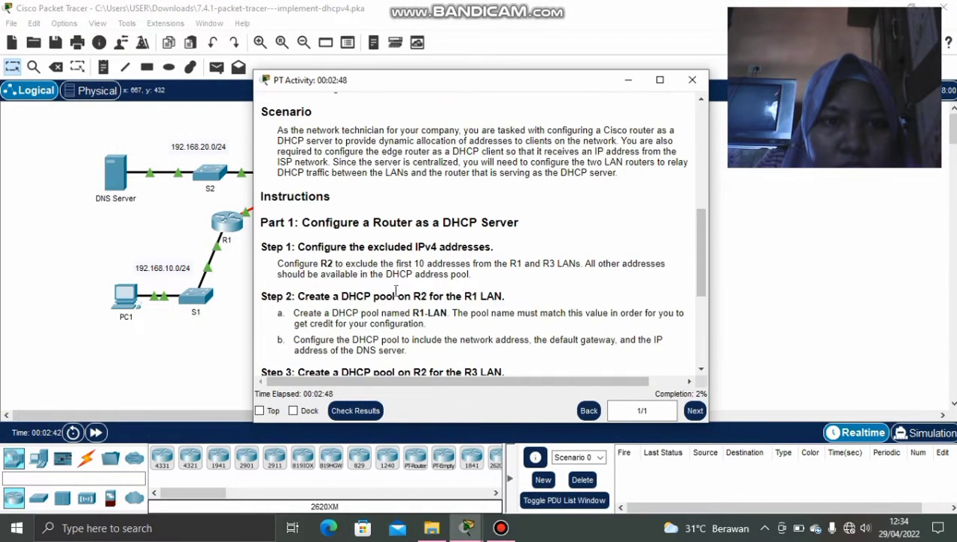
scroll(509, 293, "up", 10)
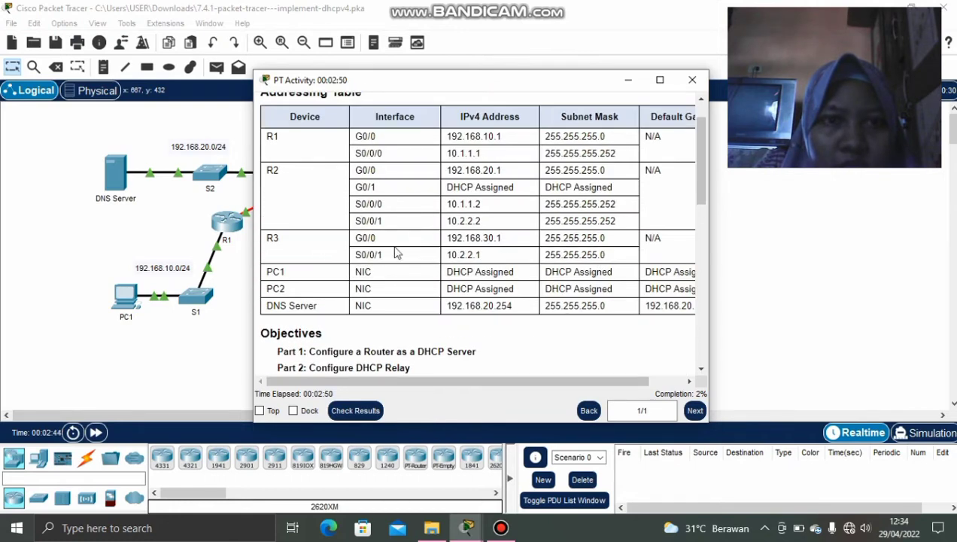
left_click_drag(444, 238, 476, 238)
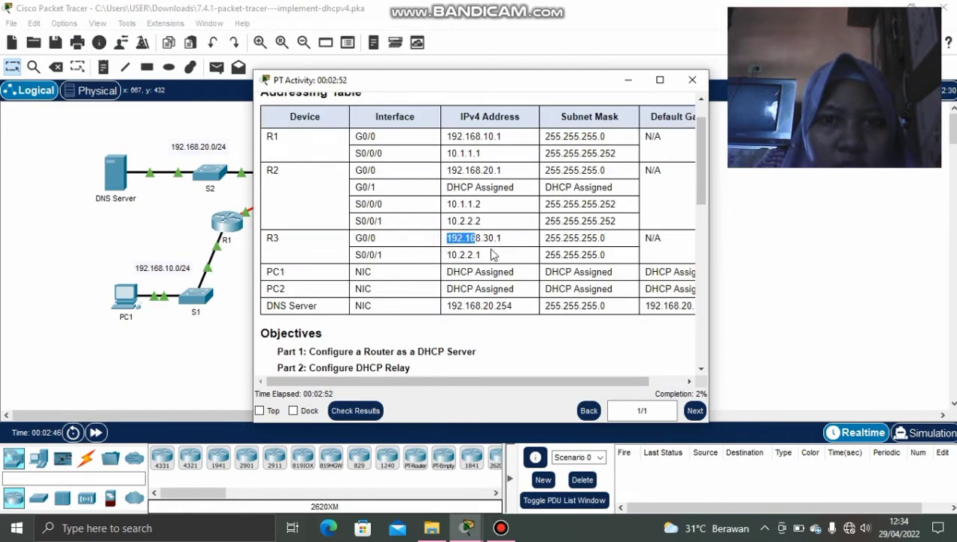
left_click(628, 79)
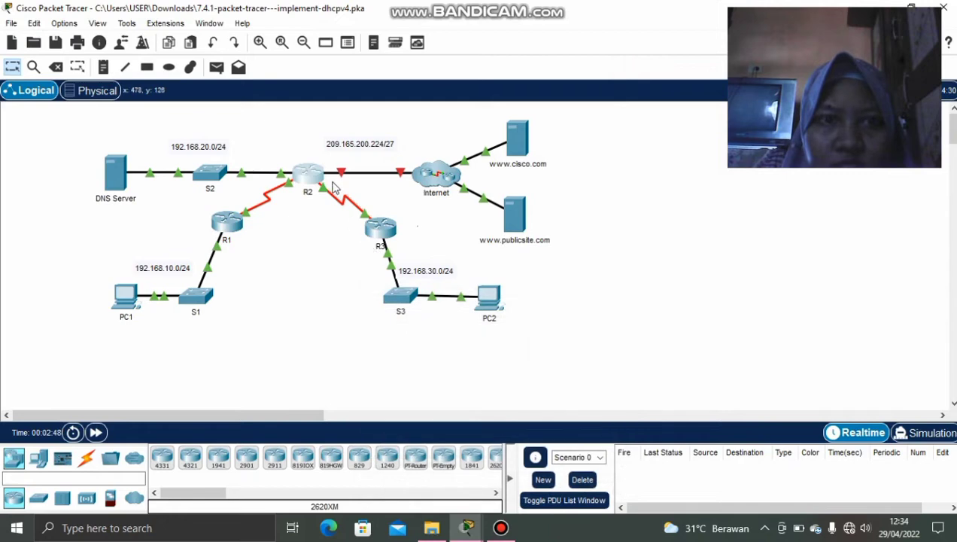
Edit the recalled command into ip dhcp excluded-address 192.168.30.1 192.168.30.10 on R2.
left_click(308, 173)
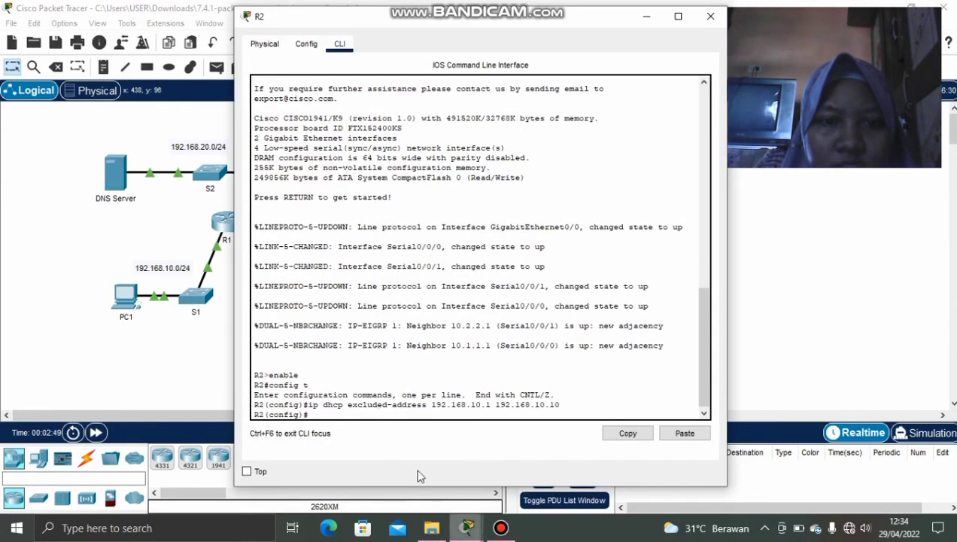
triple_click(343, 413)
left_click(343, 413)
type("ip dhcp excluded-address 192.168.10.1 192.168.10.10")
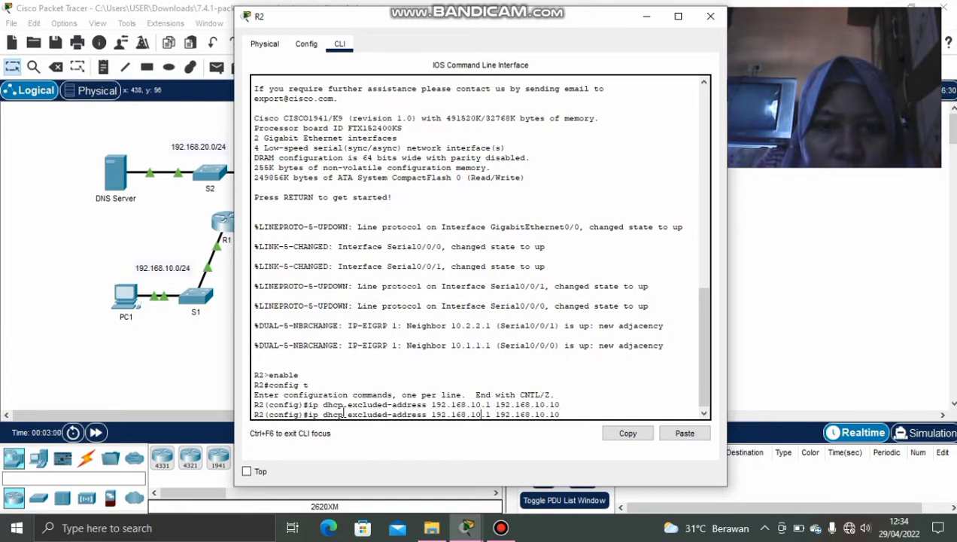
key("BackSpace")
type("3")
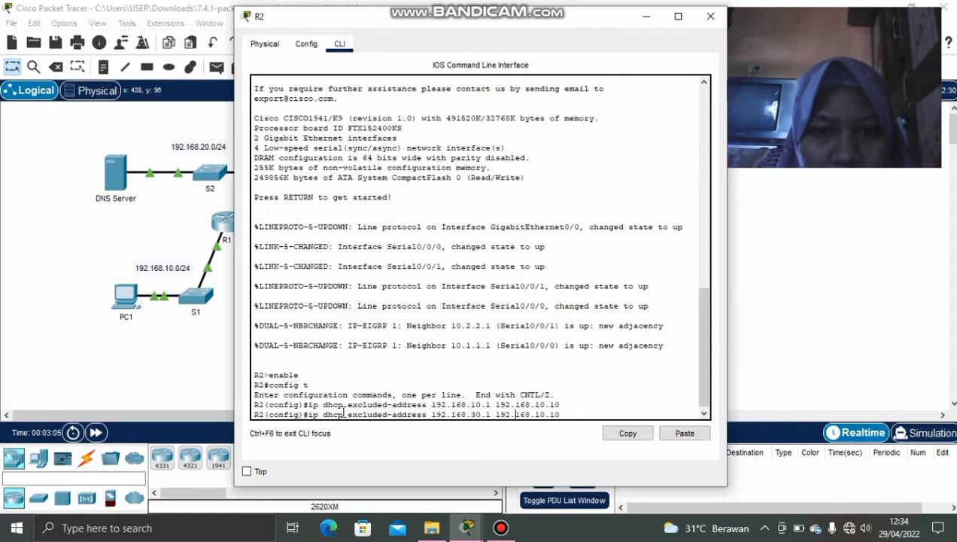
key("Right")
key("Right")
key("Right")
key("Right")
key("Right")
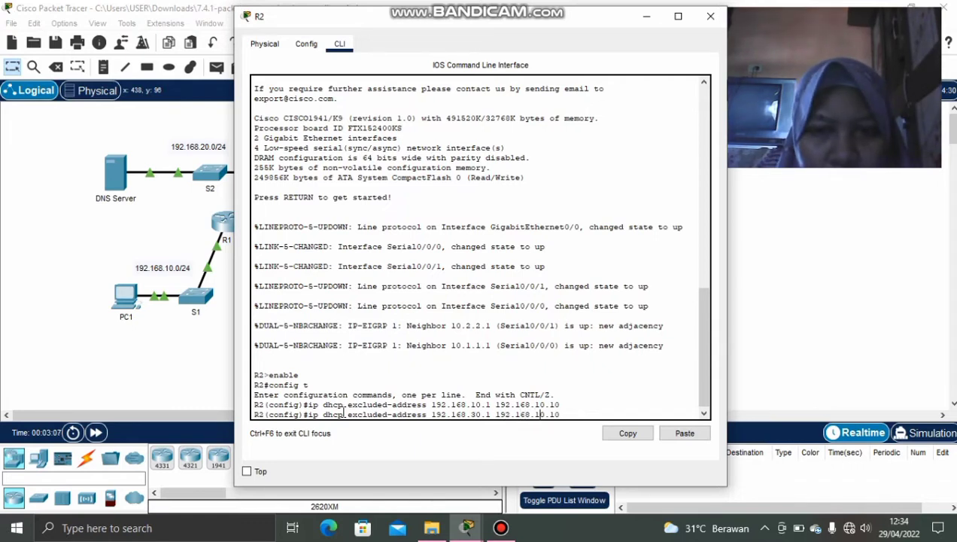
key("BackSpace")
type("3")
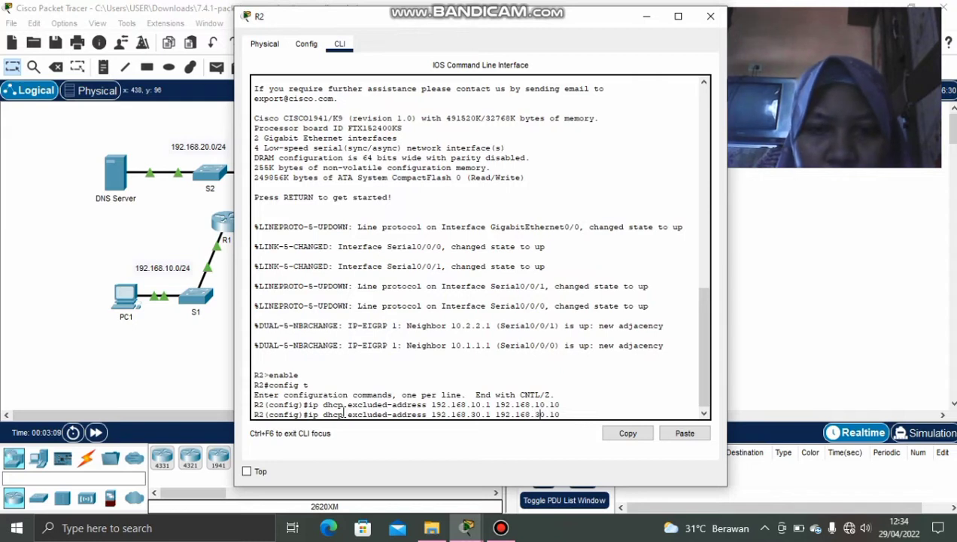
key("Return")
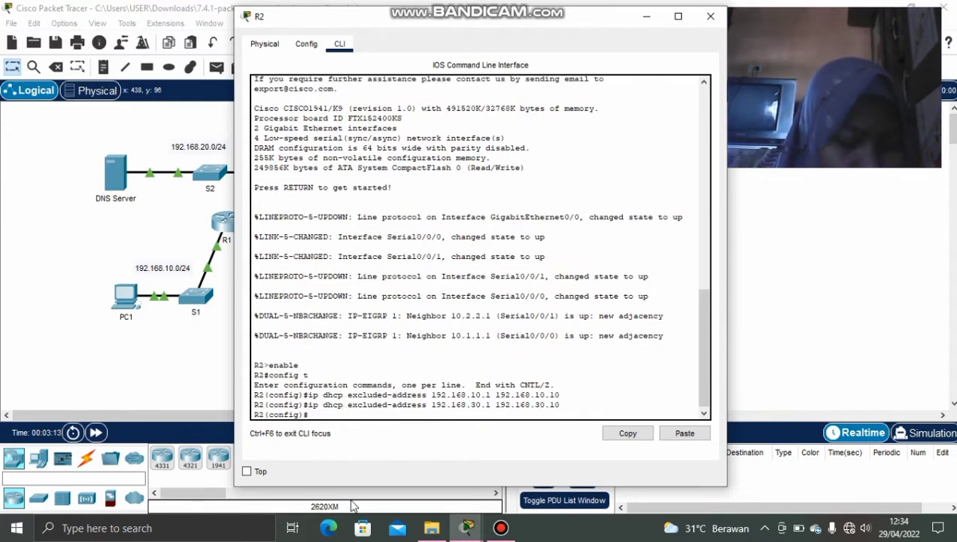
Read the Part 1 DHCP server steps up to the R1-LAN pool, then hide the instructions.
left_click(645, 17)
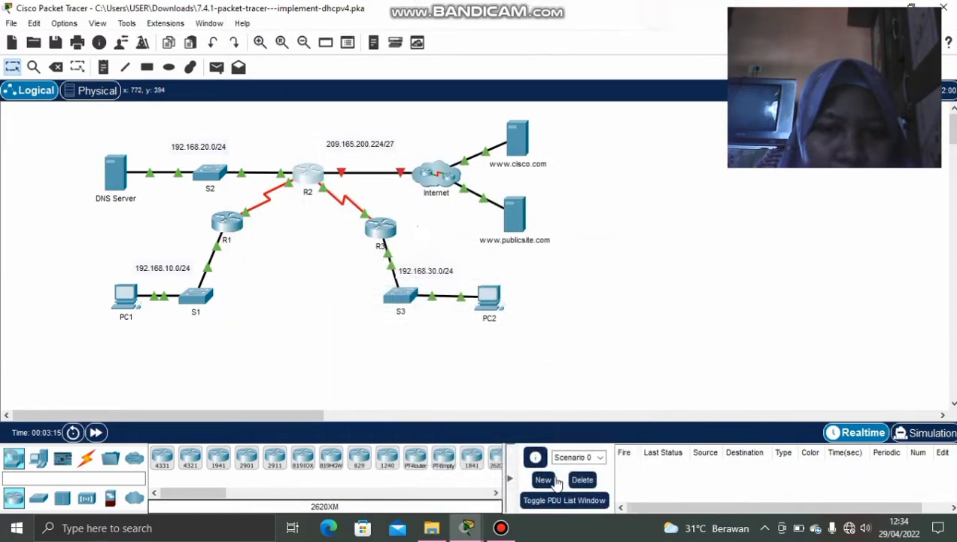
mouse_move(466, 526)
left_click(474, 462)
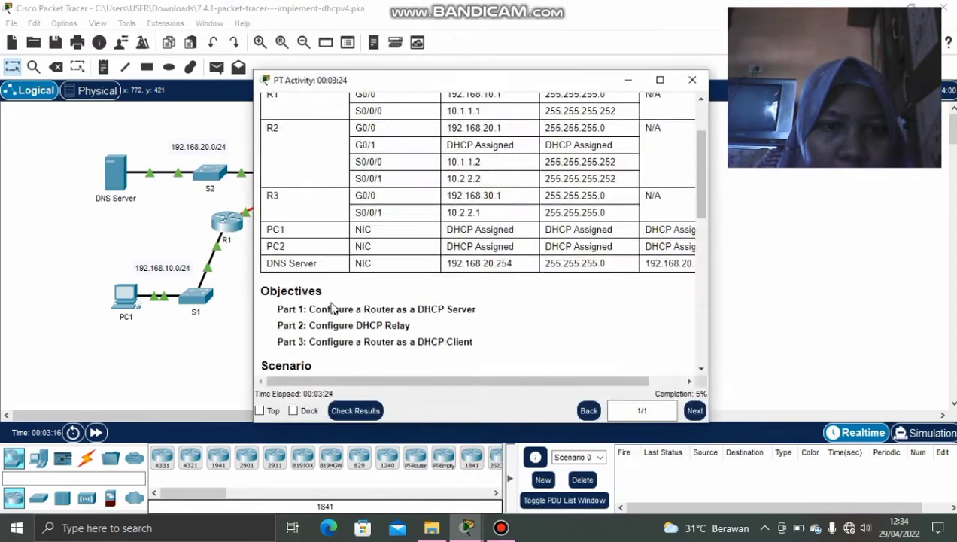
scroll(335, 304, "down", 6)
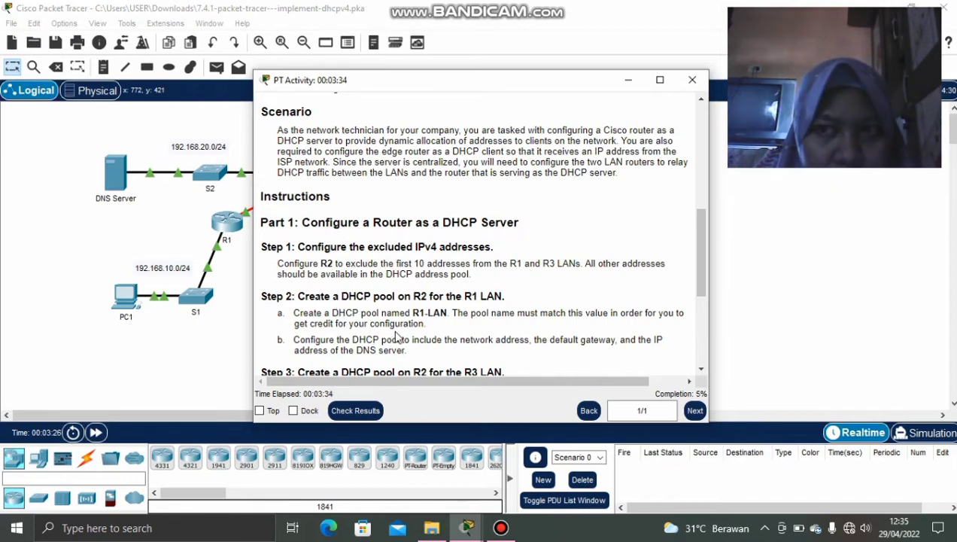
scroll(343, 286, "down", 1)
scroll(342, 286, "up", 2)
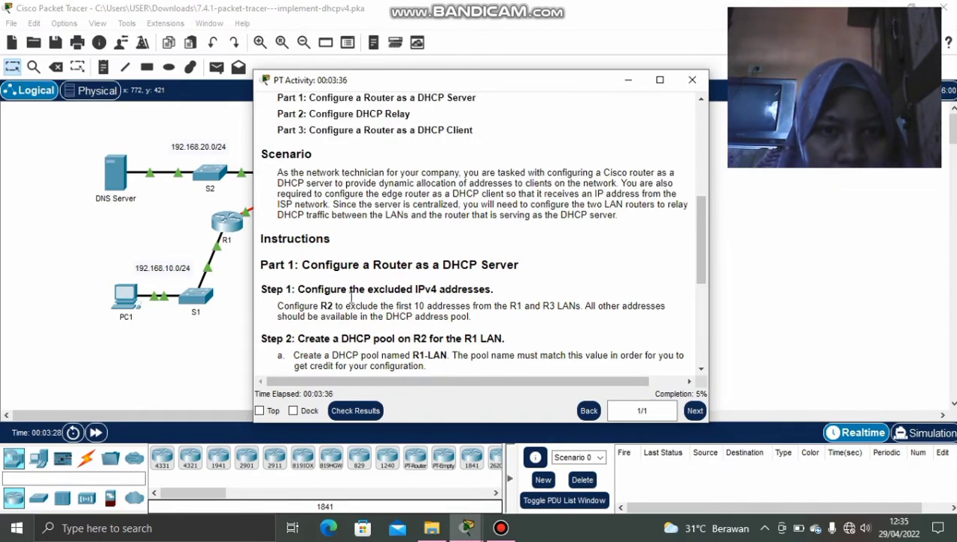
scroll(346, 293, "down", 2)
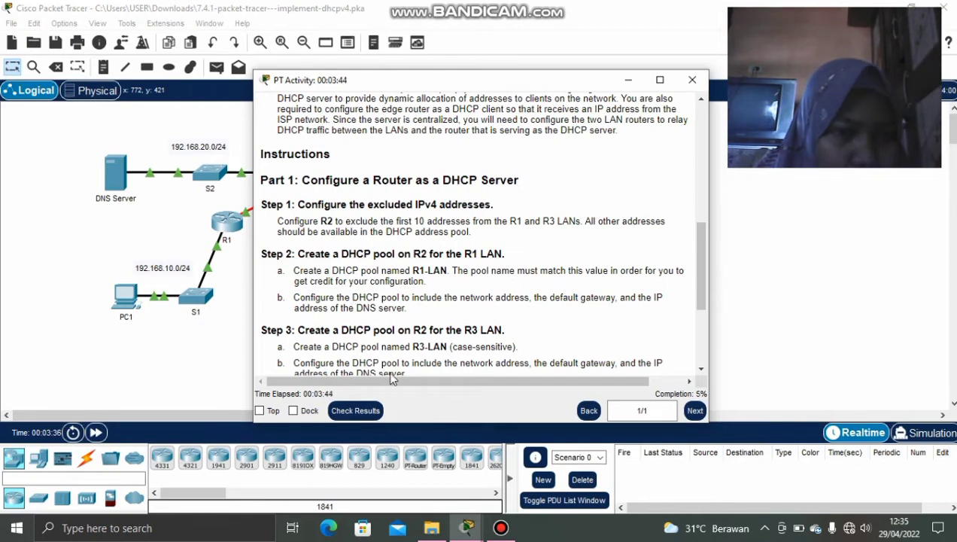
scroll(391, 346, "down", 2)
scroll(391, 348, "up", 2)
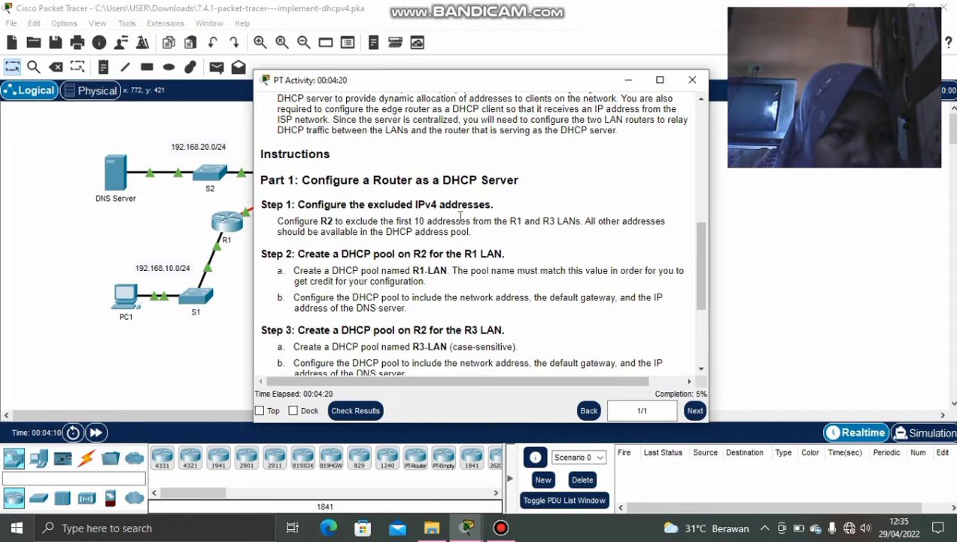
left_click(628, 79)
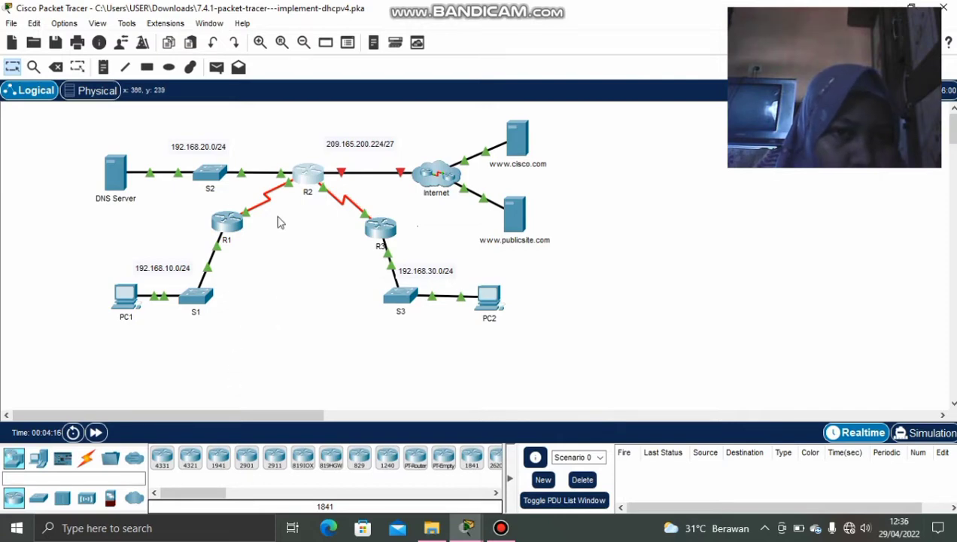
On R2, enter ip dhcp pool R1-LAN and network 192.168.10.0 255.255.255.0.
left_click(298, 177)
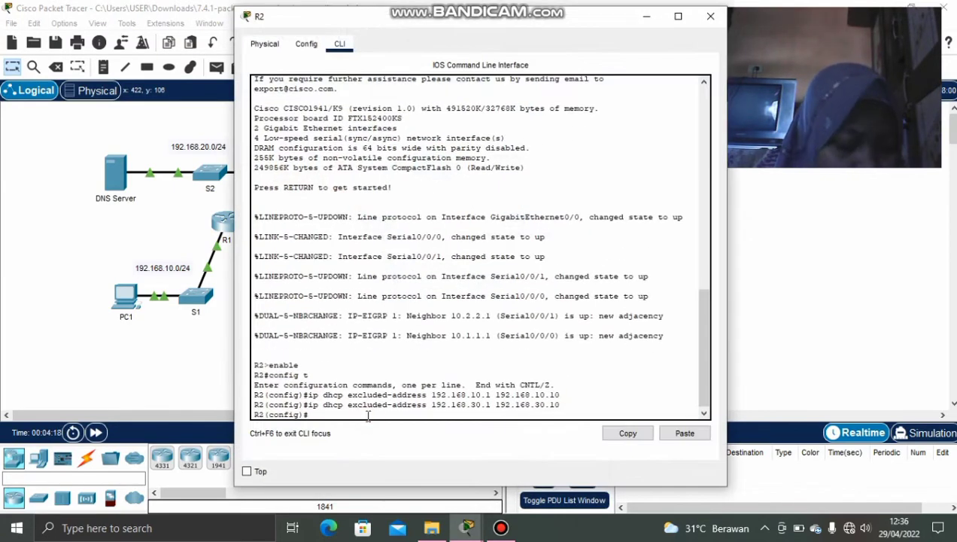
type("ip ")
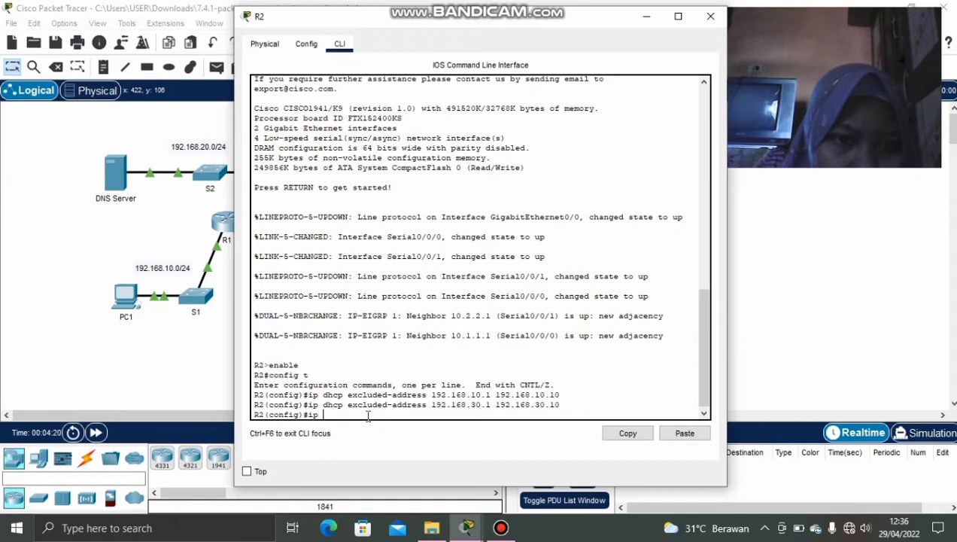
type("dhc")
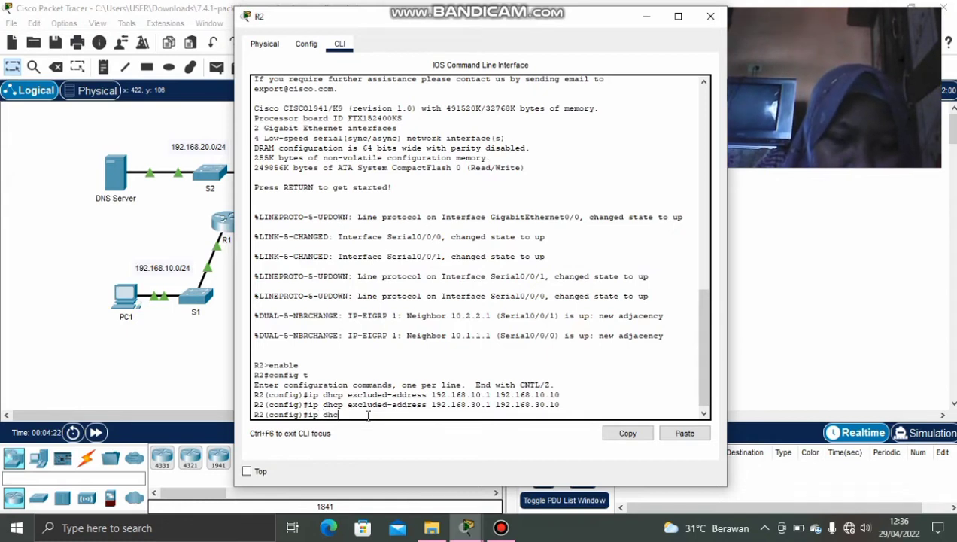
type("p pool R1")
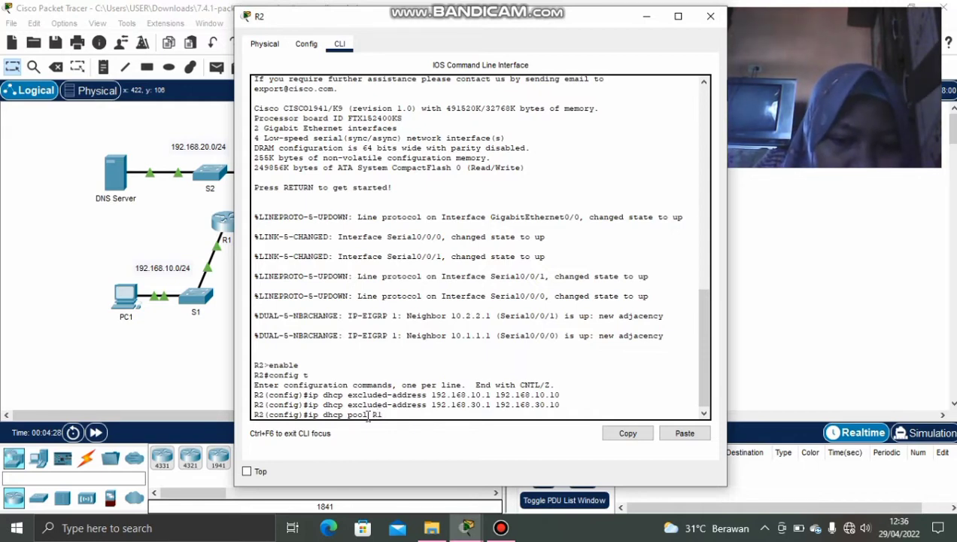
type("-LAN")
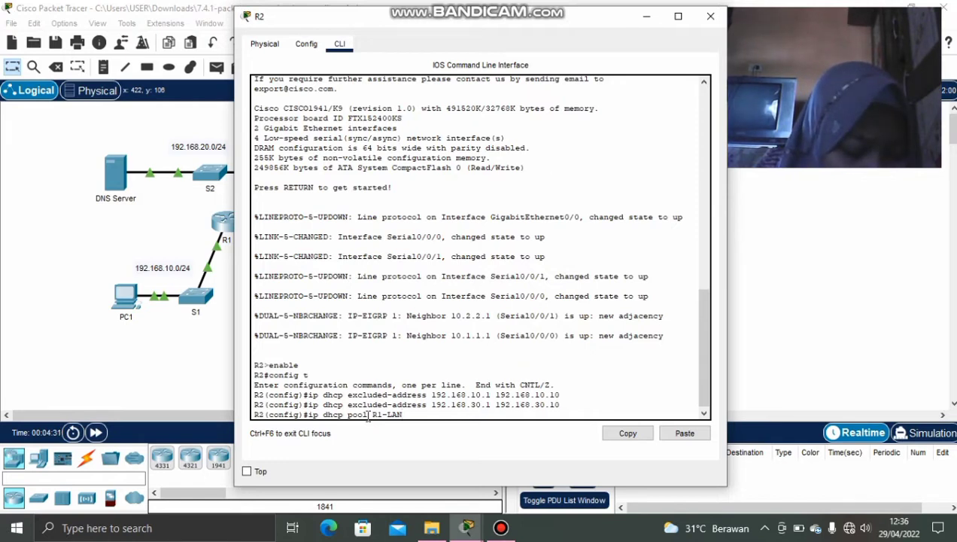
key("Return")
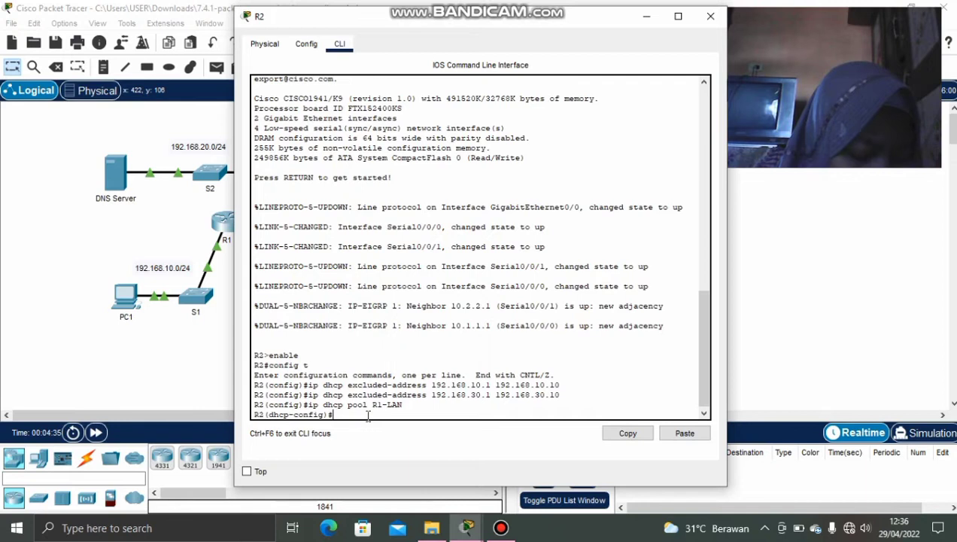
type("network 192")
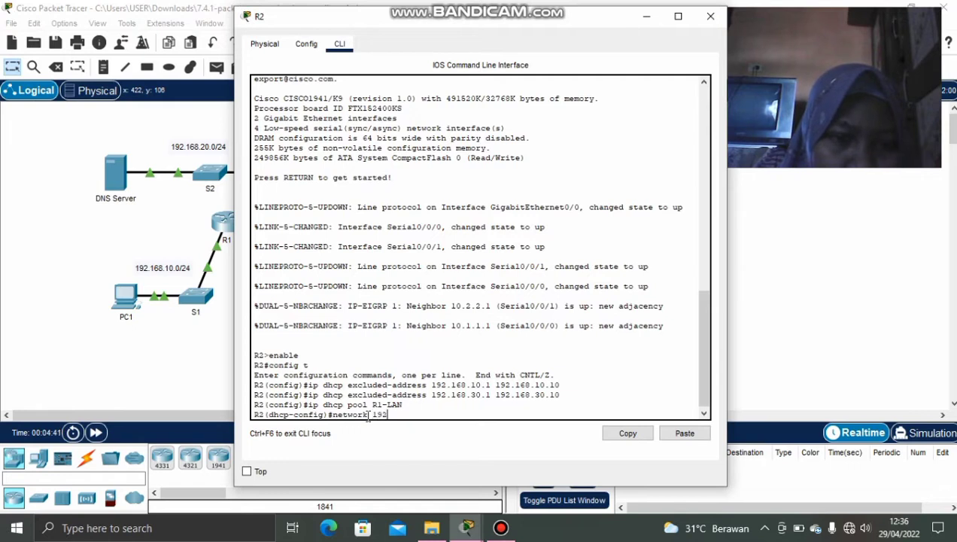
type(".16")
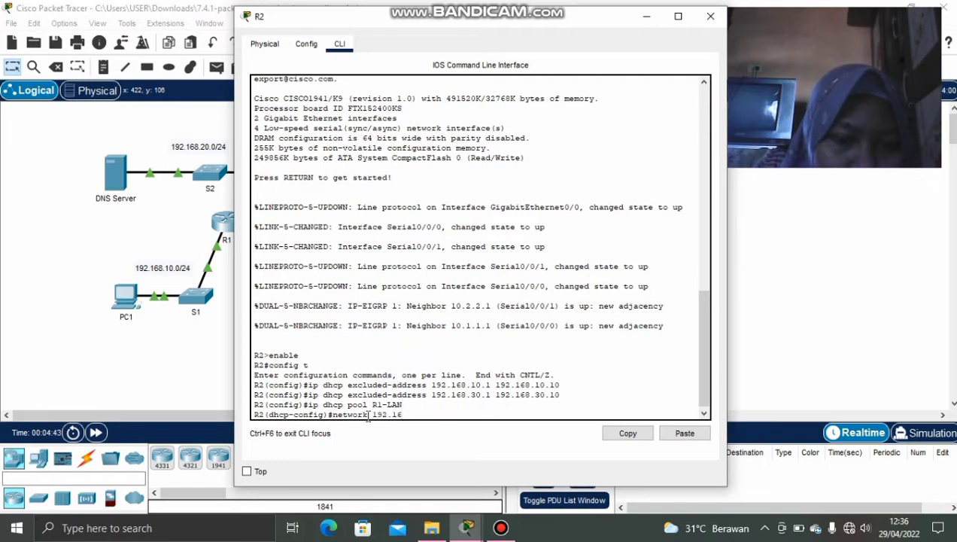
type("8.")
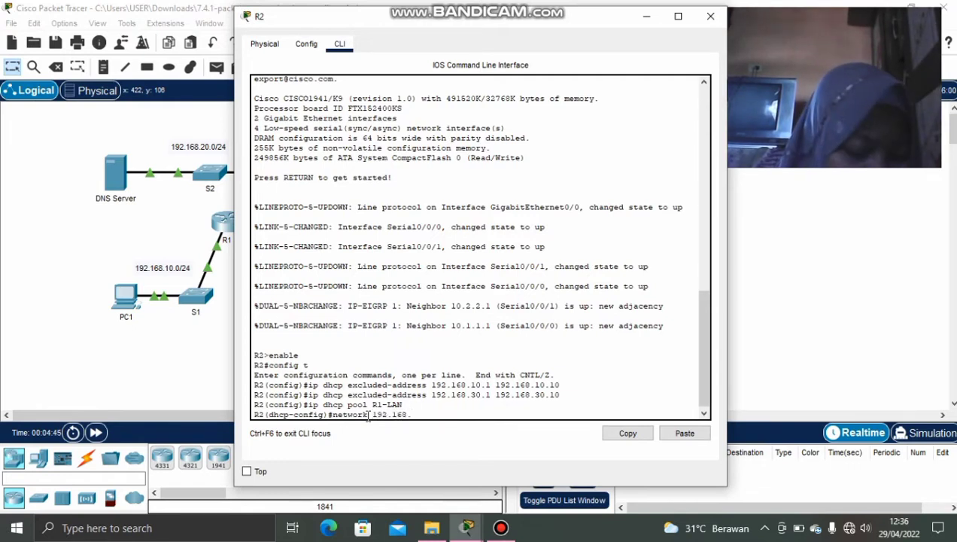
type("10.0 2")
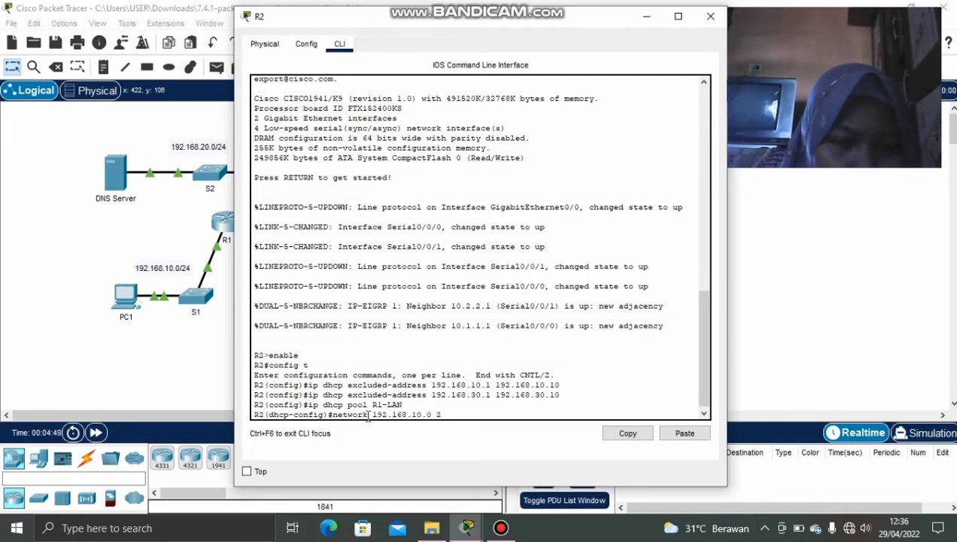
type("55.255")
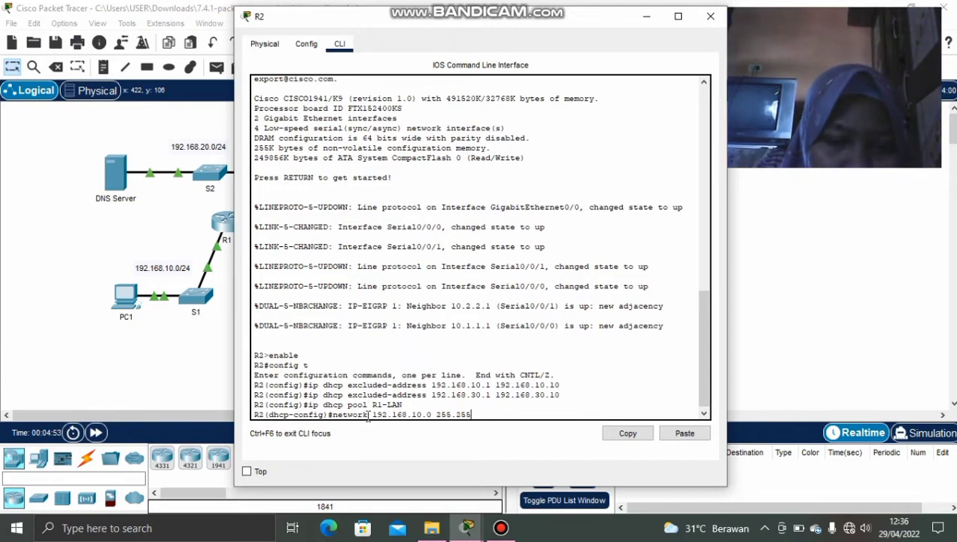
type(".255.0")
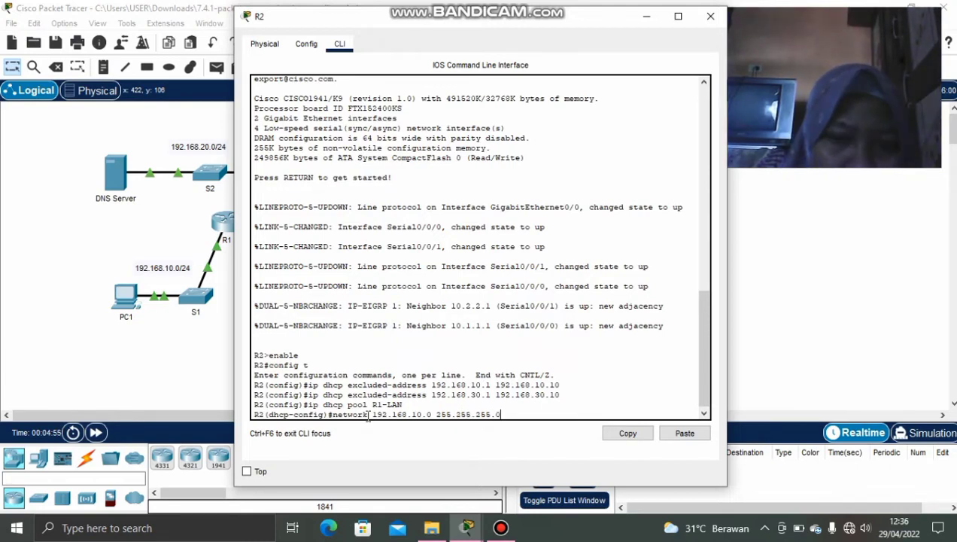
key("Return")
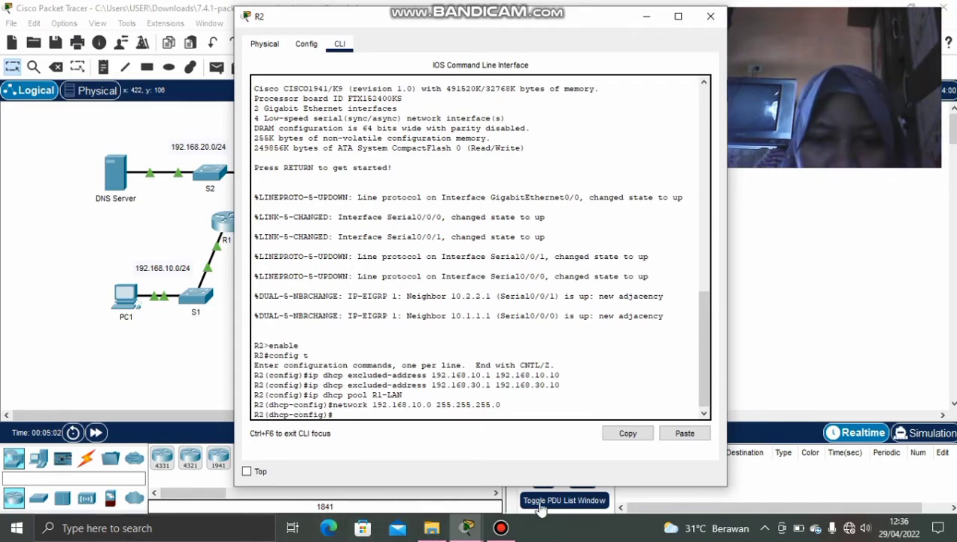
mouse_move(466, 526)
left_click(476, 467)
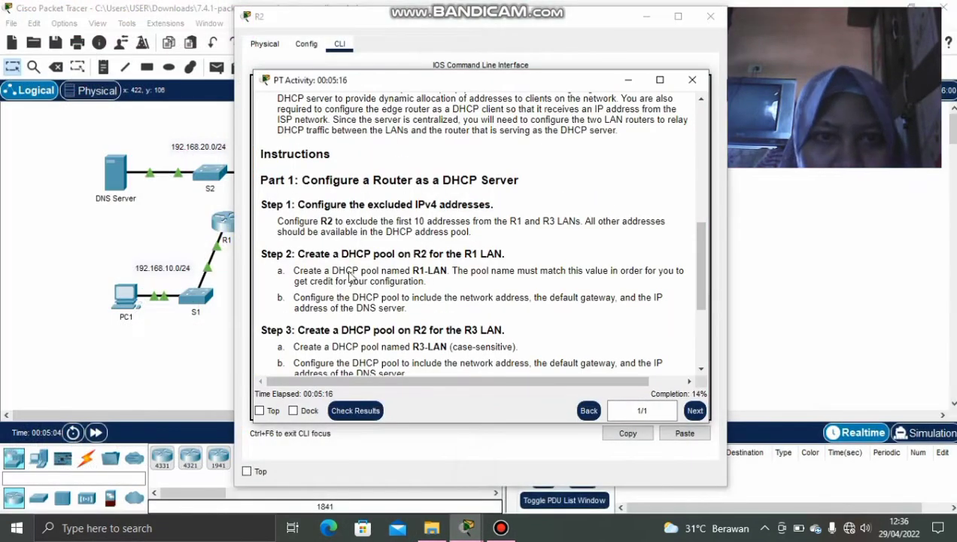
scroll(585, 172, "up", 10)
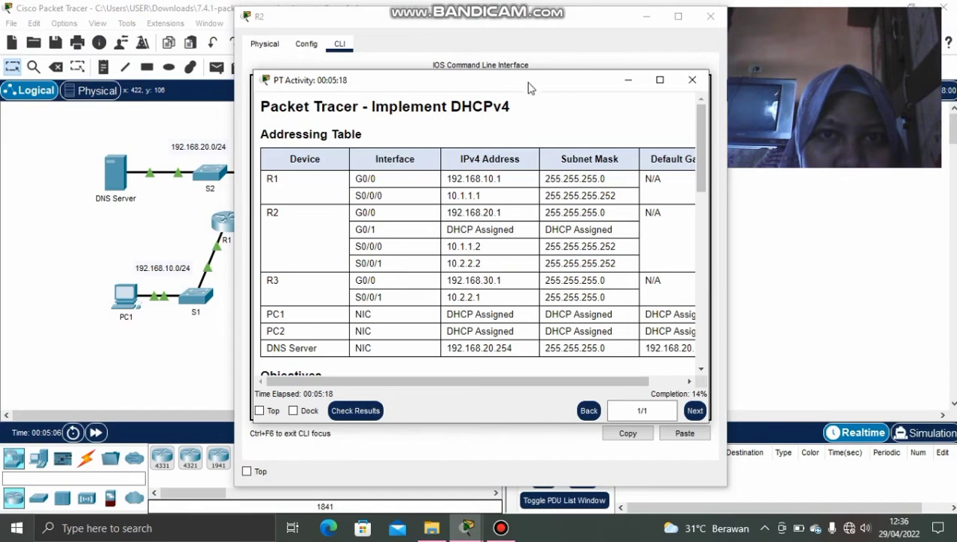
left_click_drag(529, 81, 298, 61)
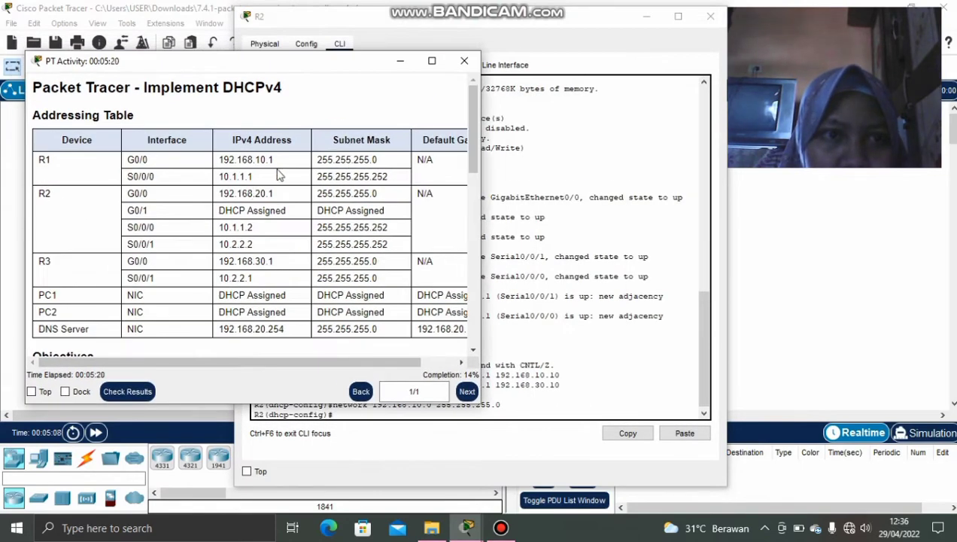
left_click(400, 61)
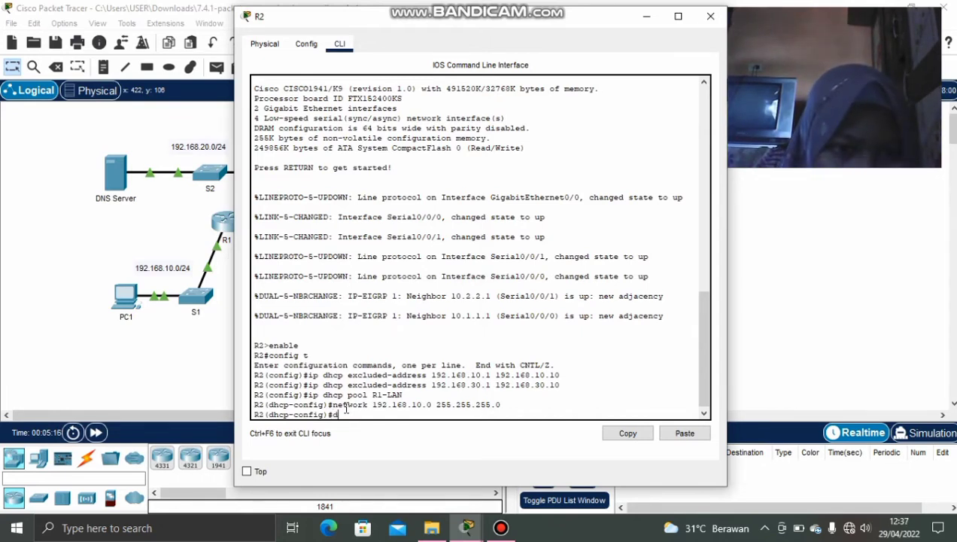
Set the R1-LAN pool's default-router to 192.168.10.1.
type("efault-")
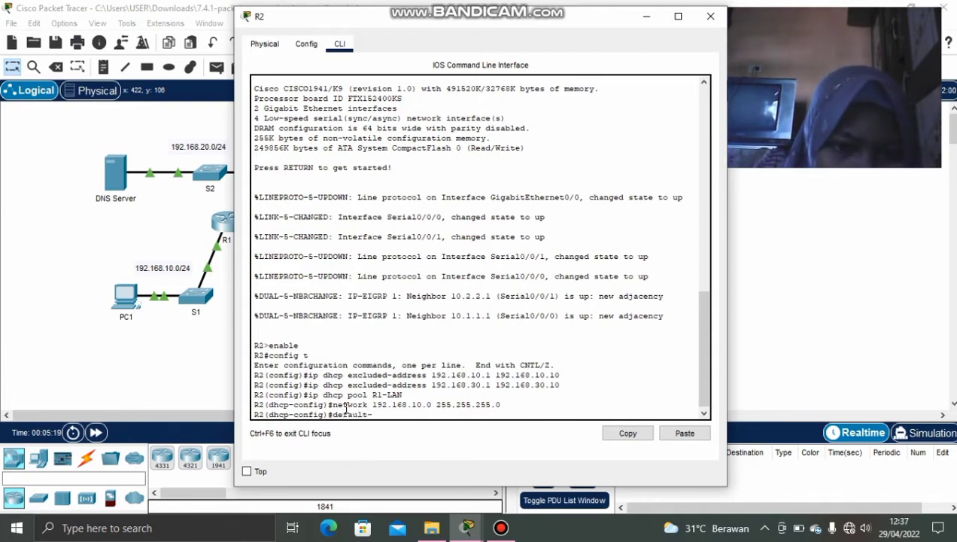
type("route")
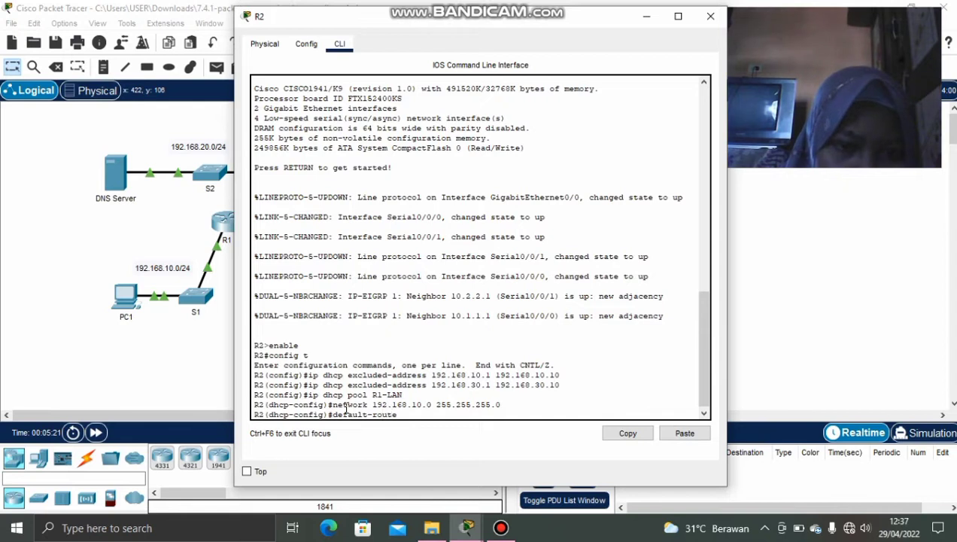
type("r")
type(" 1")
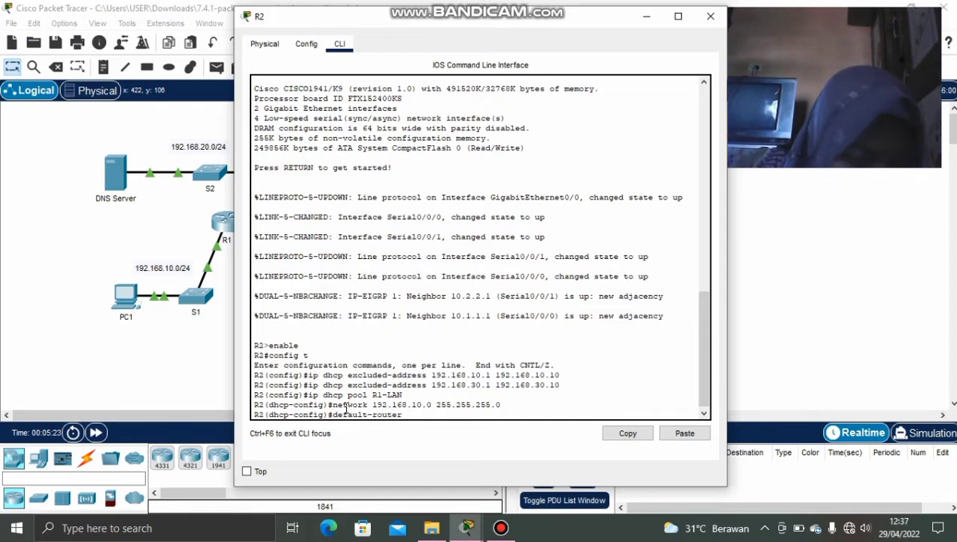
type("92.1")
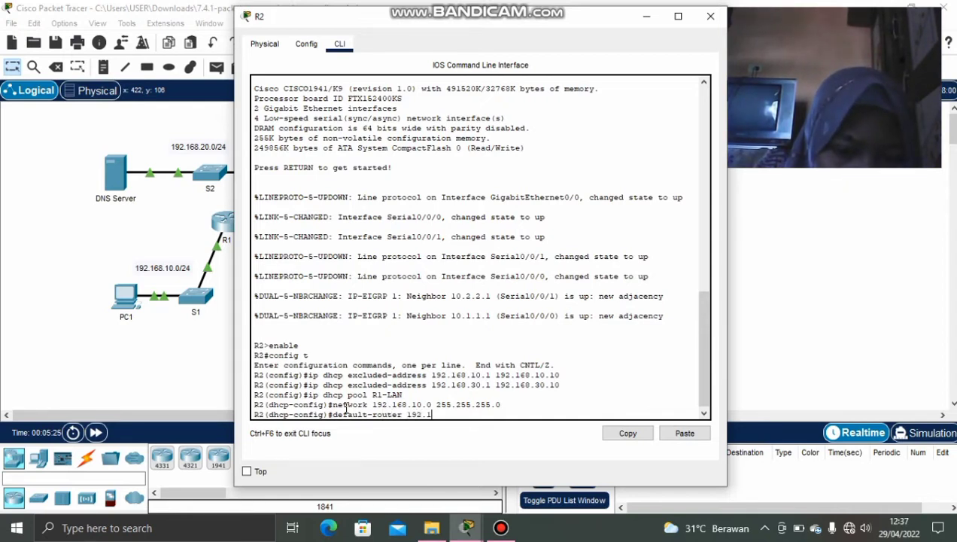
type("68.10.1")
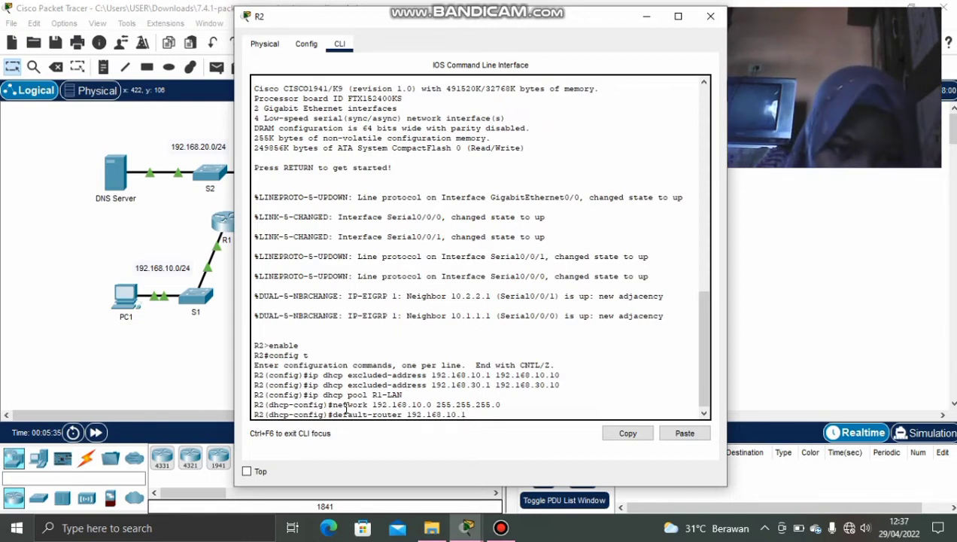
key("Return")
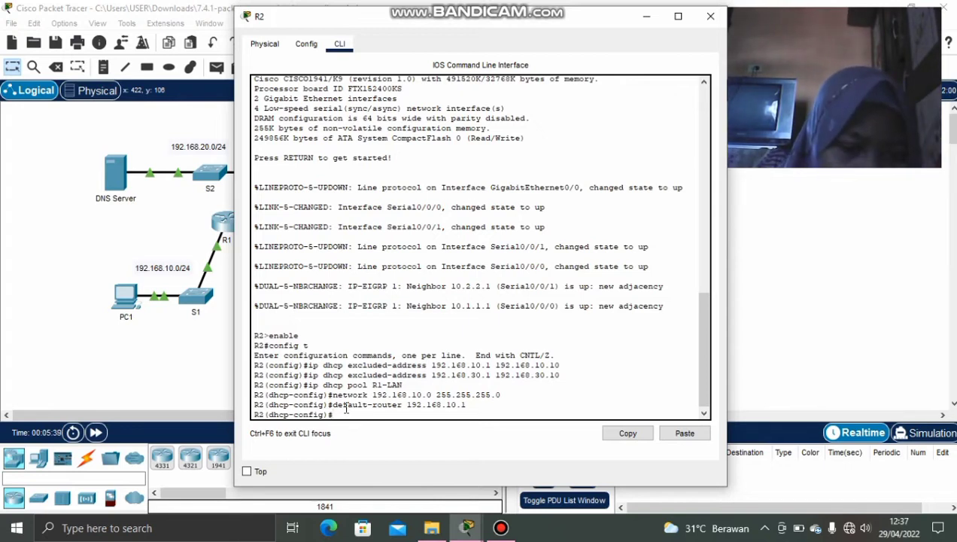
Check the instructions, then set the pool's dns-server to 192.168.20.254.
type("dns")
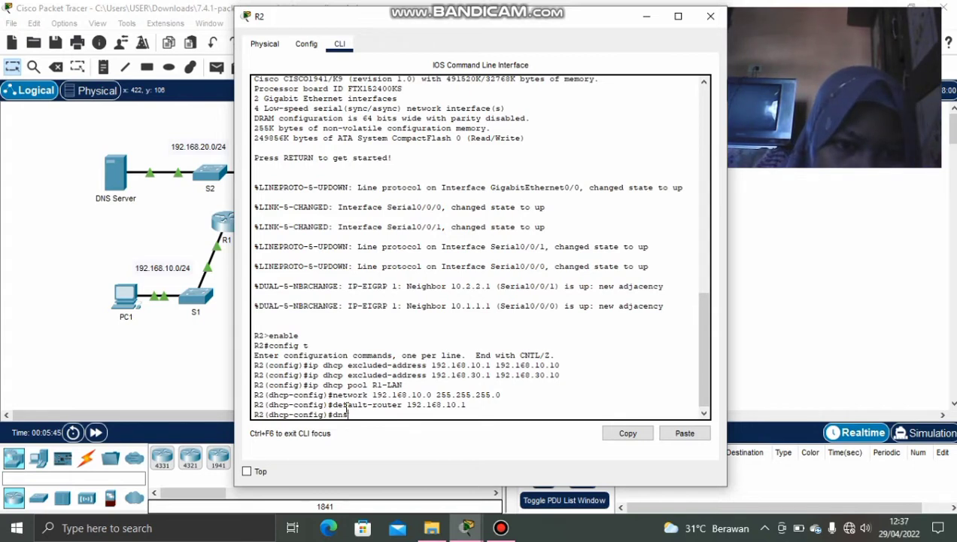
type("-s")
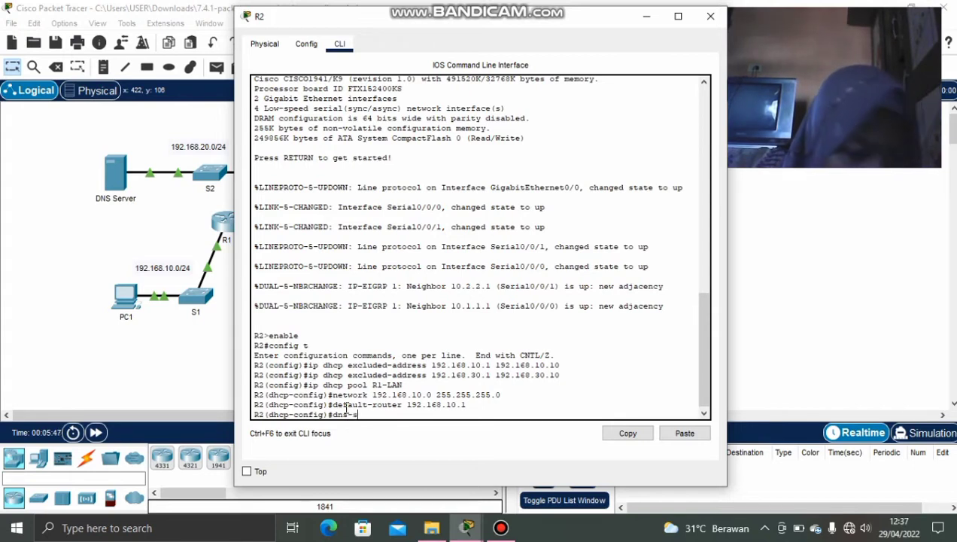
type("erver")
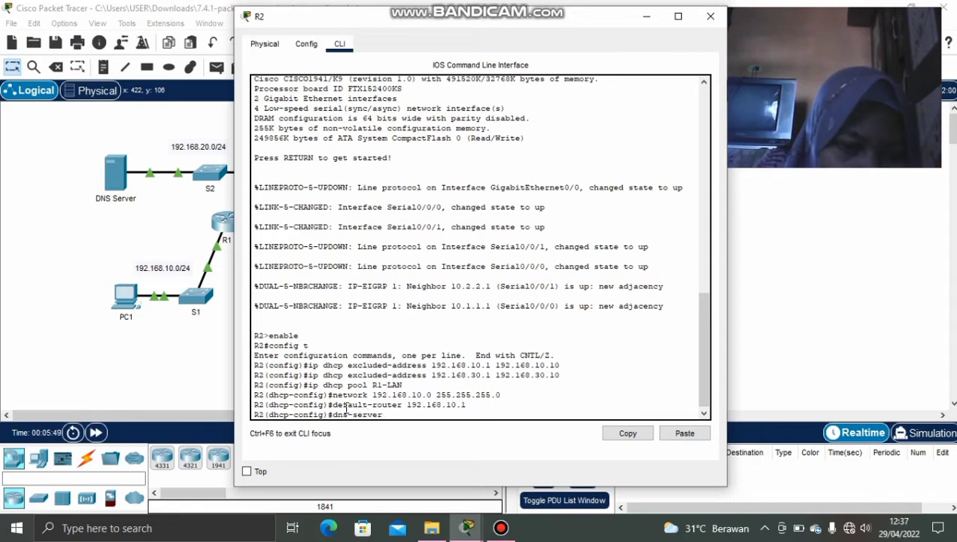
left_click(466, 527)
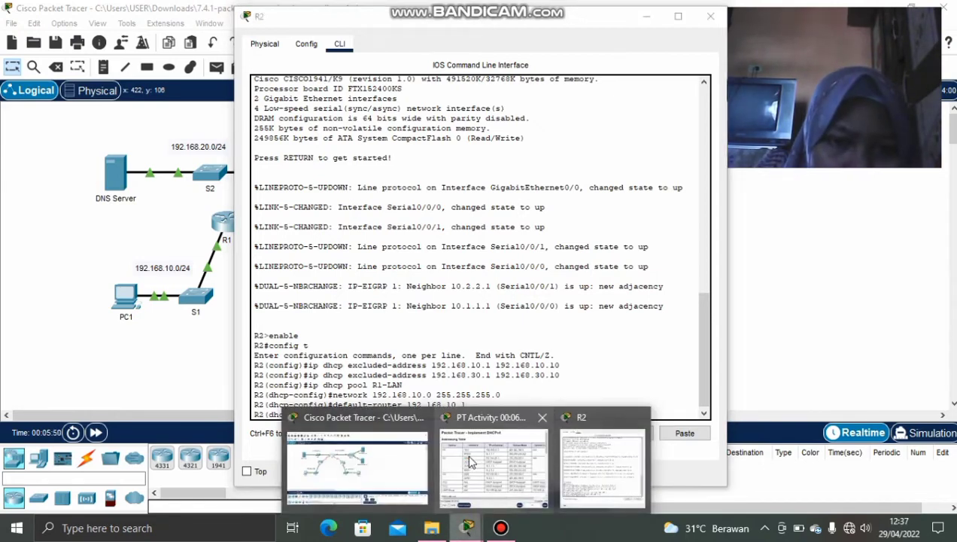
left_click(470, 461)
scroll(264, 320, "down", 1)
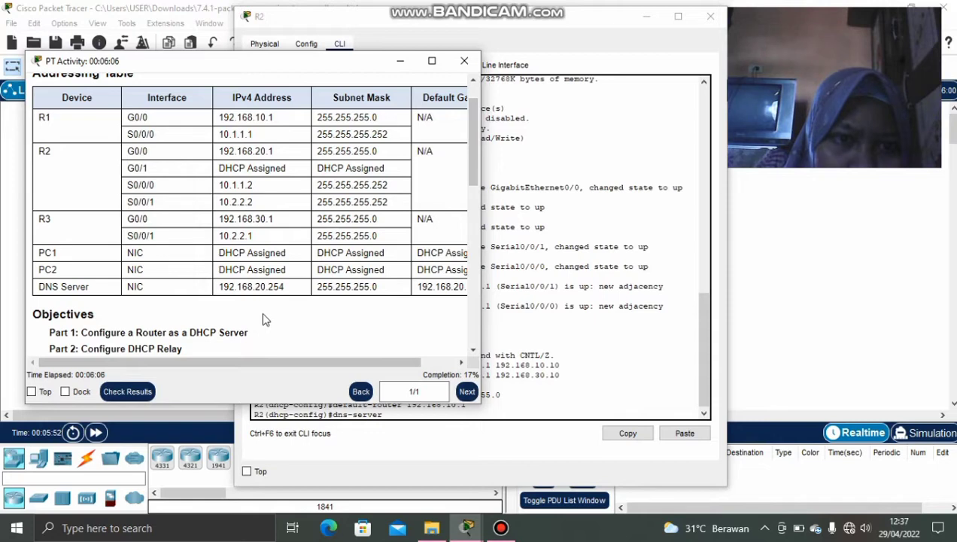
scroll(263, 320, "up", 1)
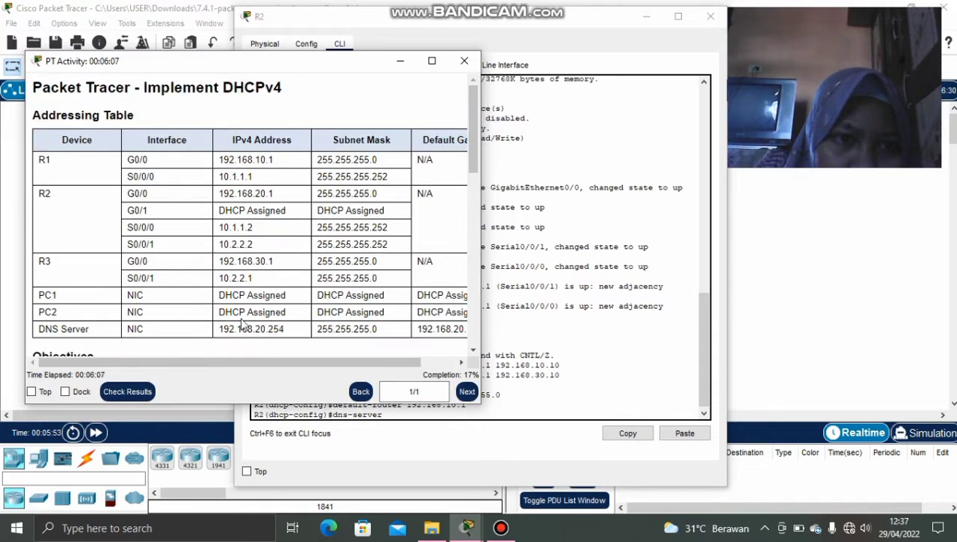
left_click(409, 64)
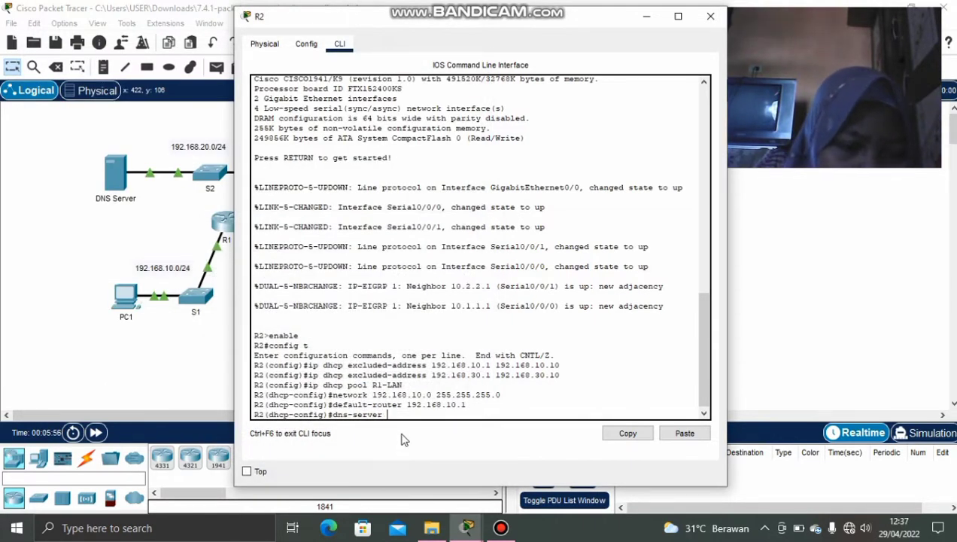
type("92.168.2")
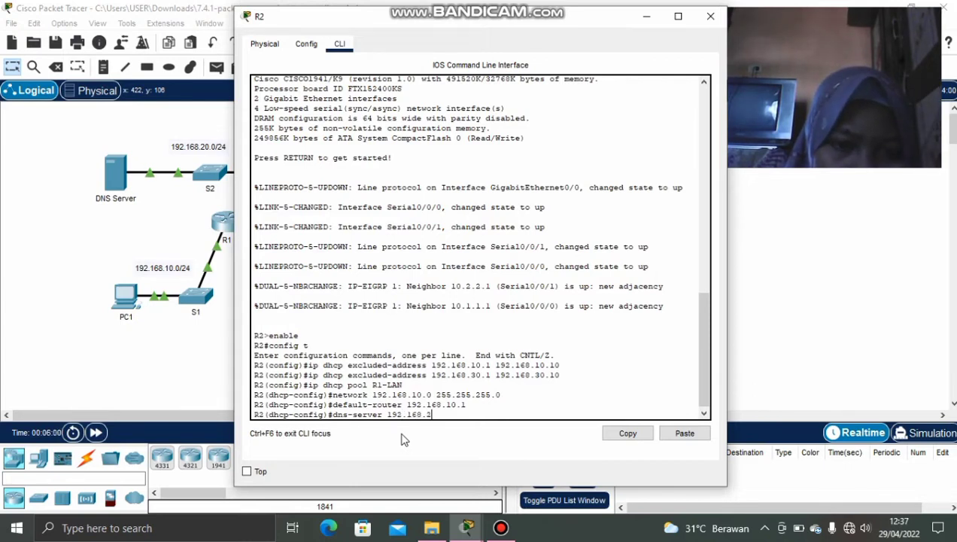
type("0")
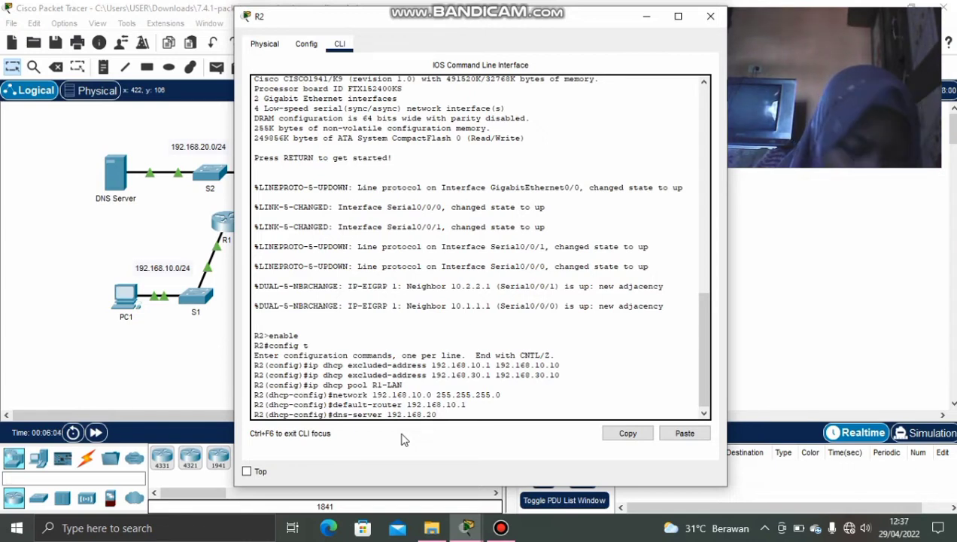
type(".")
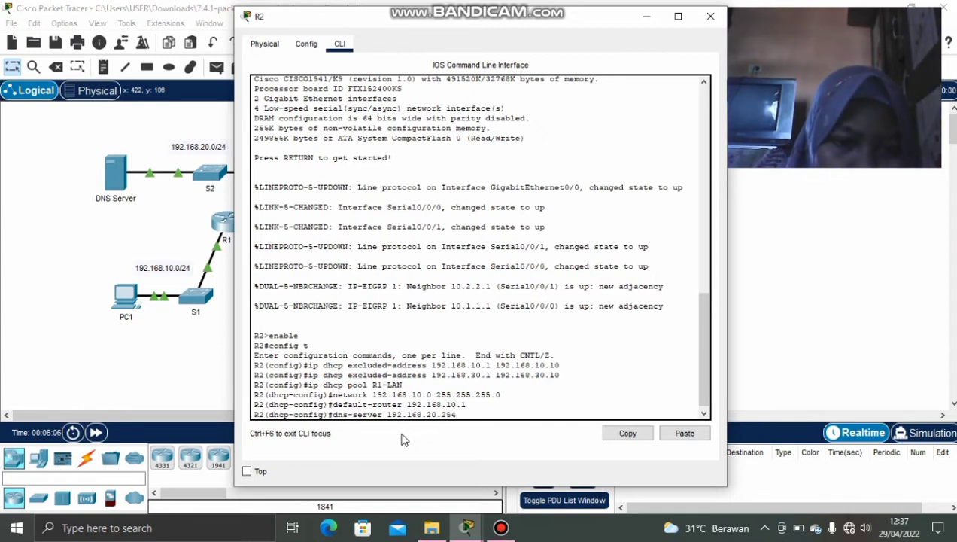
type("254")
key("Return")
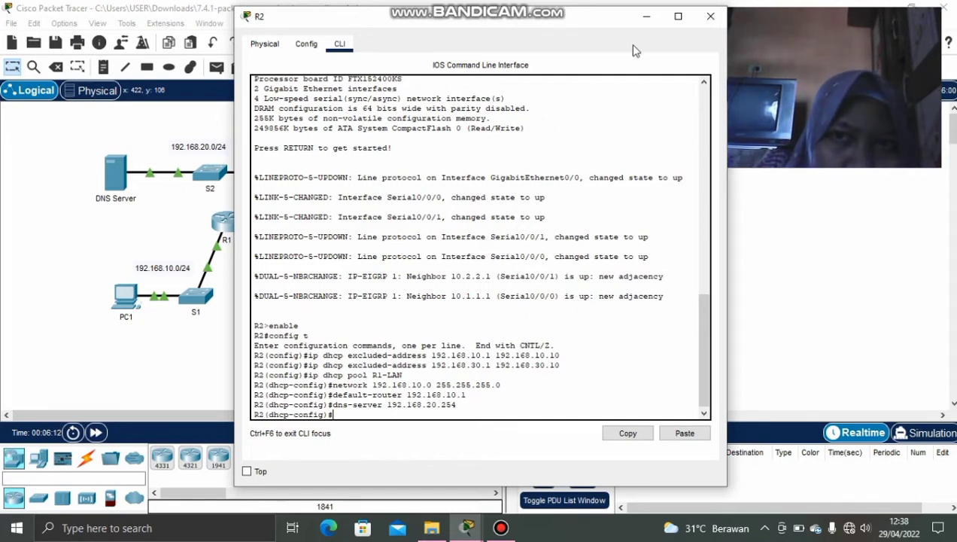
left_click(647, 17)
left_click(311, 173)
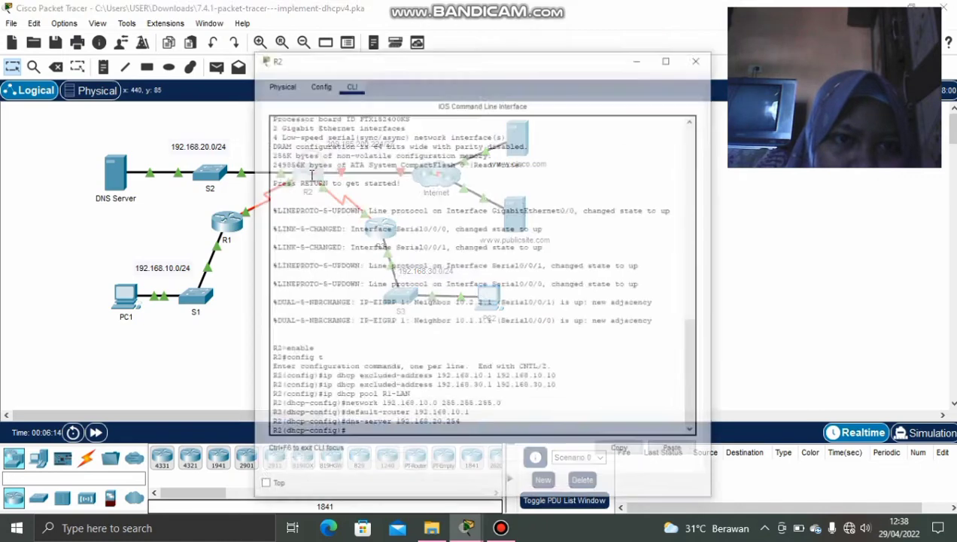
left_click(651, 15)
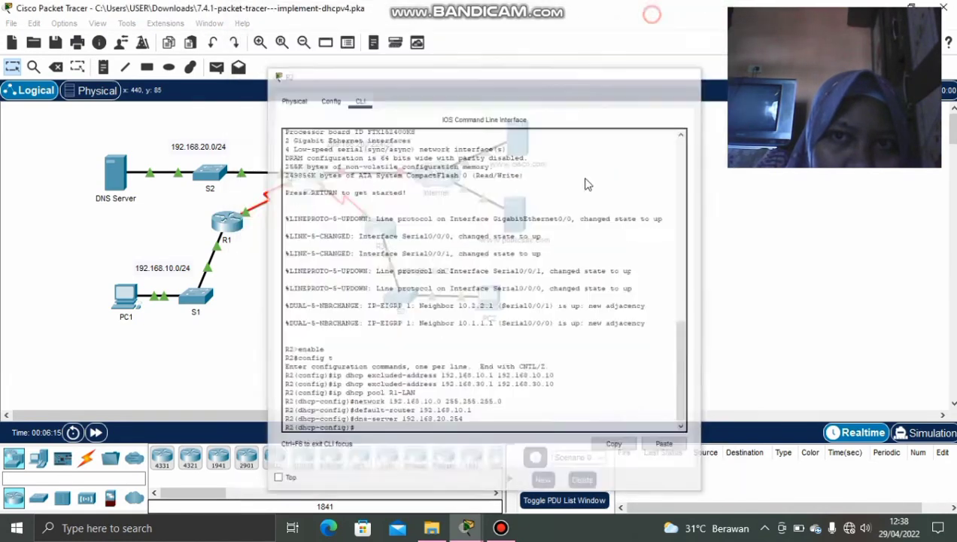
mouse_move(466, 527)
left_click(491, 461)
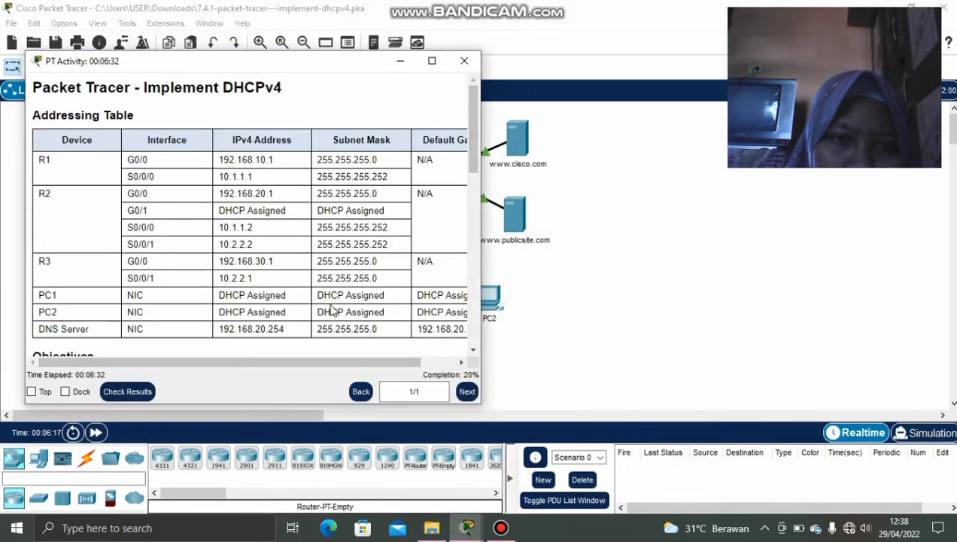
scroll(202, 292, "down", 5)
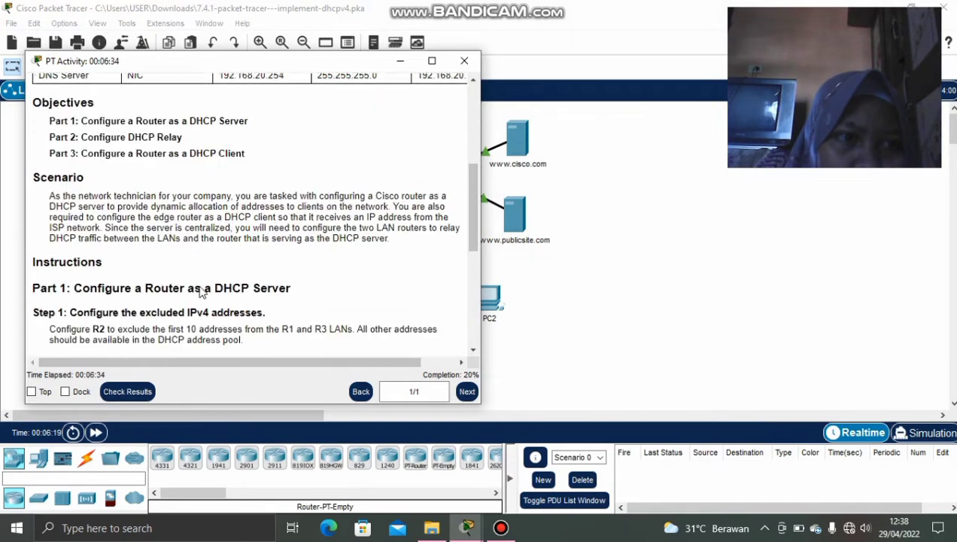
scroll(202, 293, "down", 3)
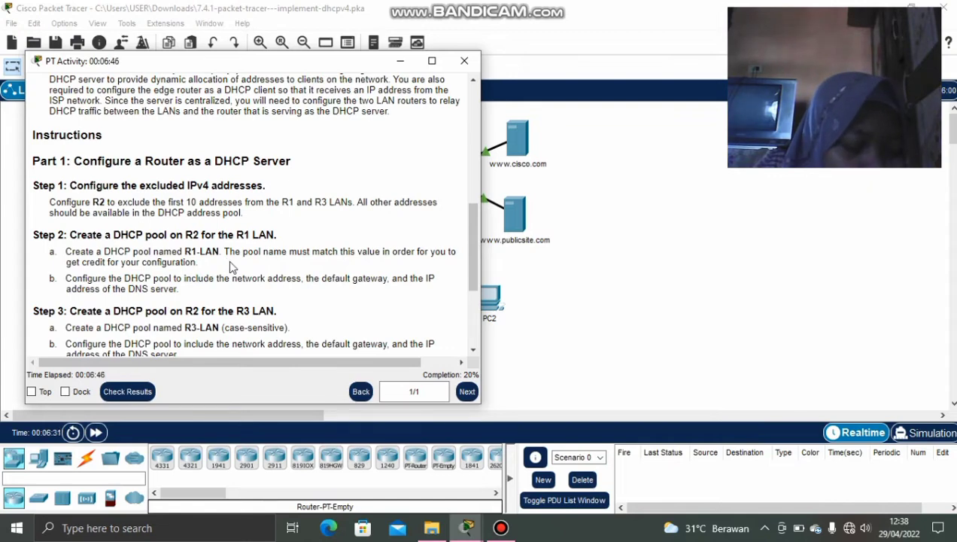
scroll(232, 266, "down", 2)
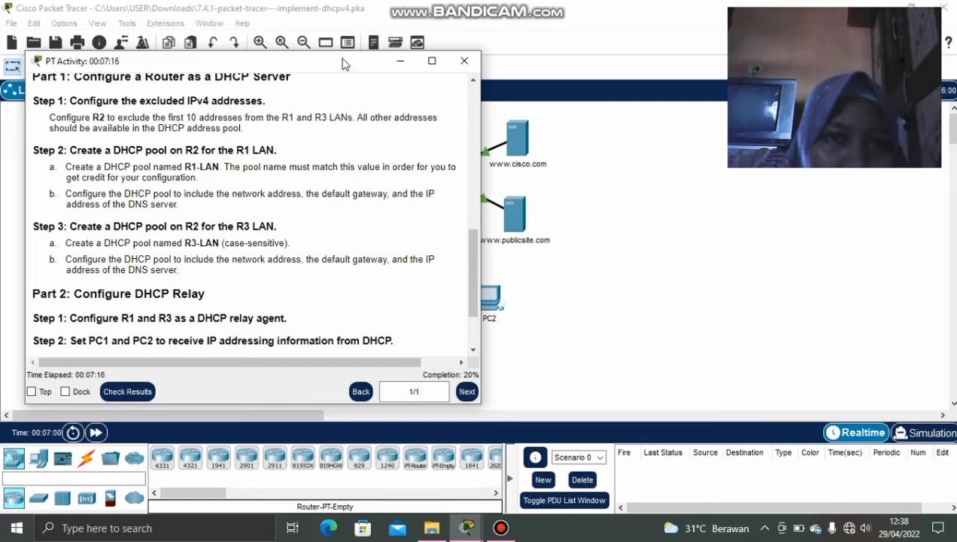
left_click(401, 61)
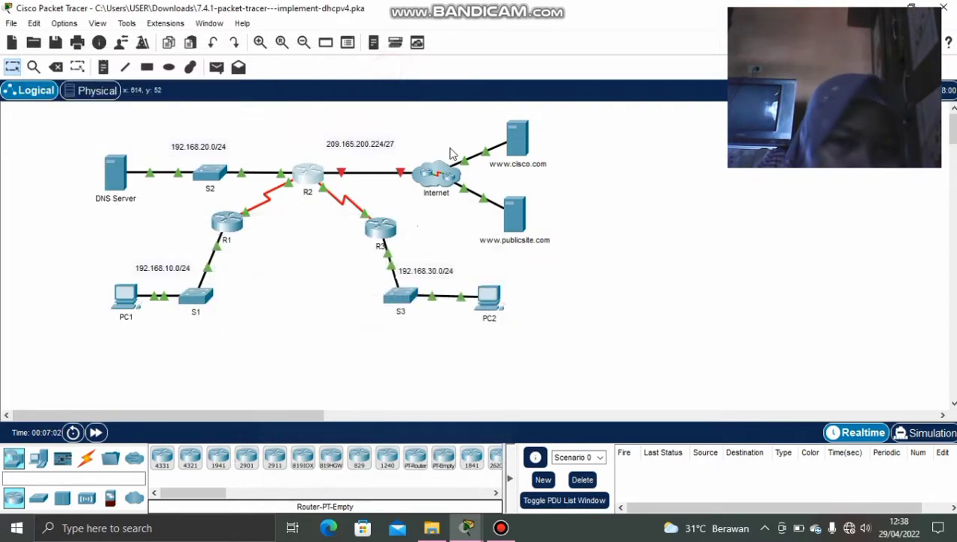
left_click(307, 179)
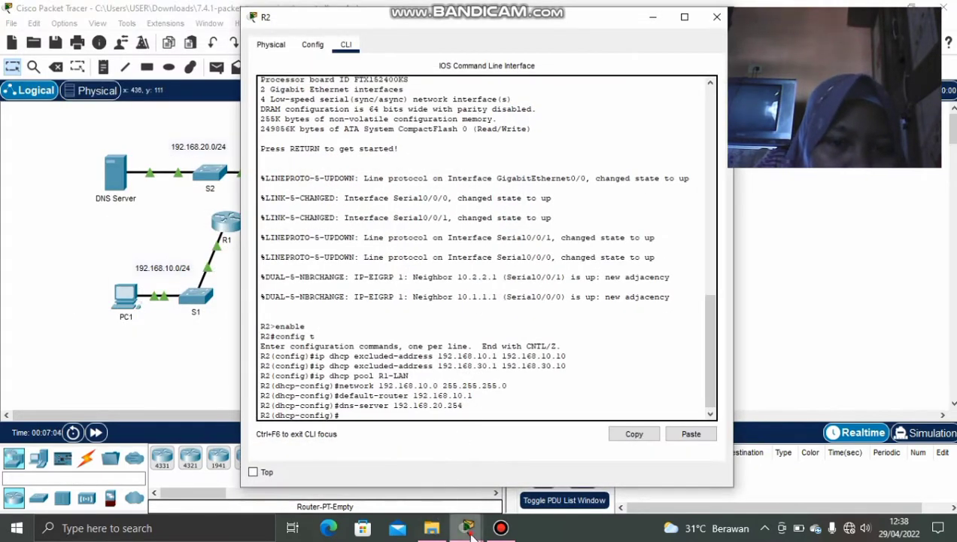
left_click(470, 534)
left_click(385, 460)
left_click(465, 526)
left_click(471, 495)
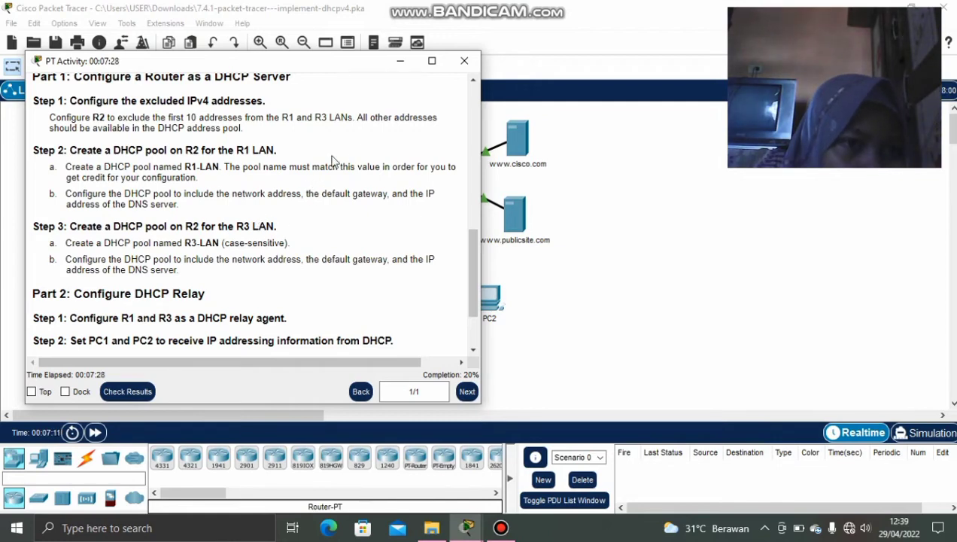
left_click(399, 61)
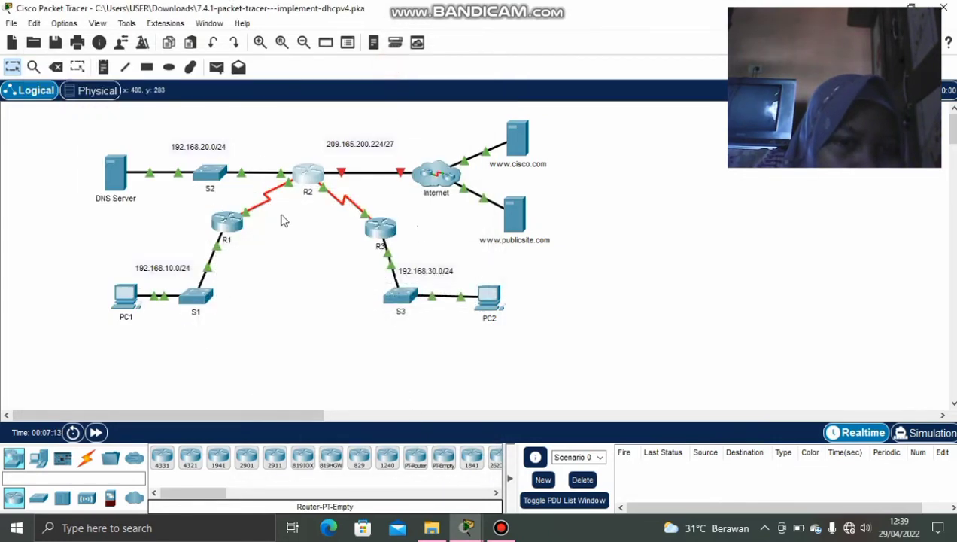
left_click(301, 176)
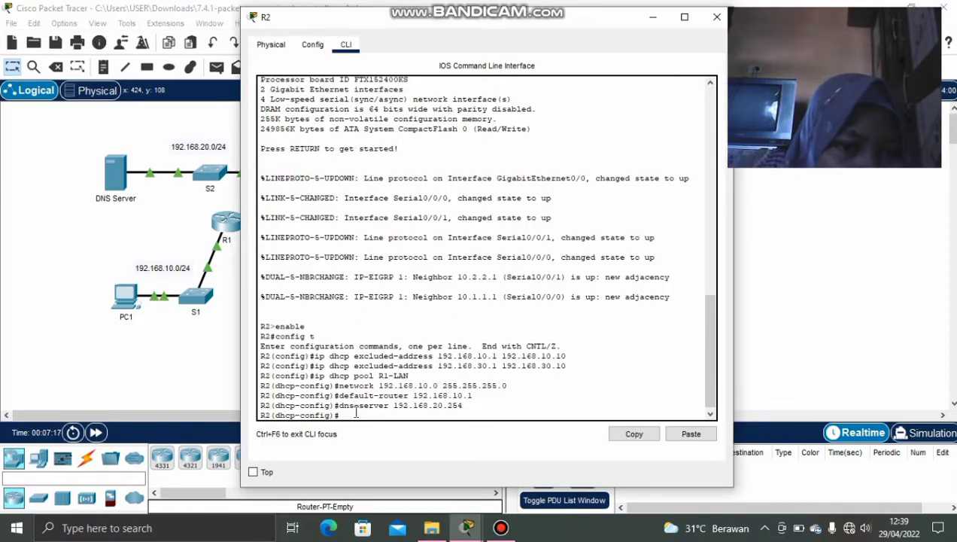
Leave the R1-LAN pool and create pool R3-LAN with network 192.168.30.0 255.255.255.0.
type("exit")
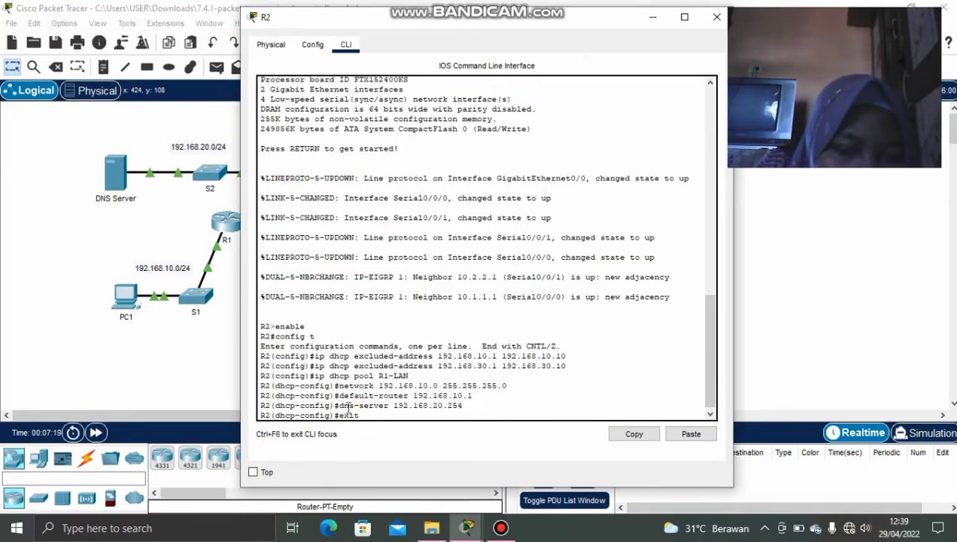
key("Return")
type("ip")
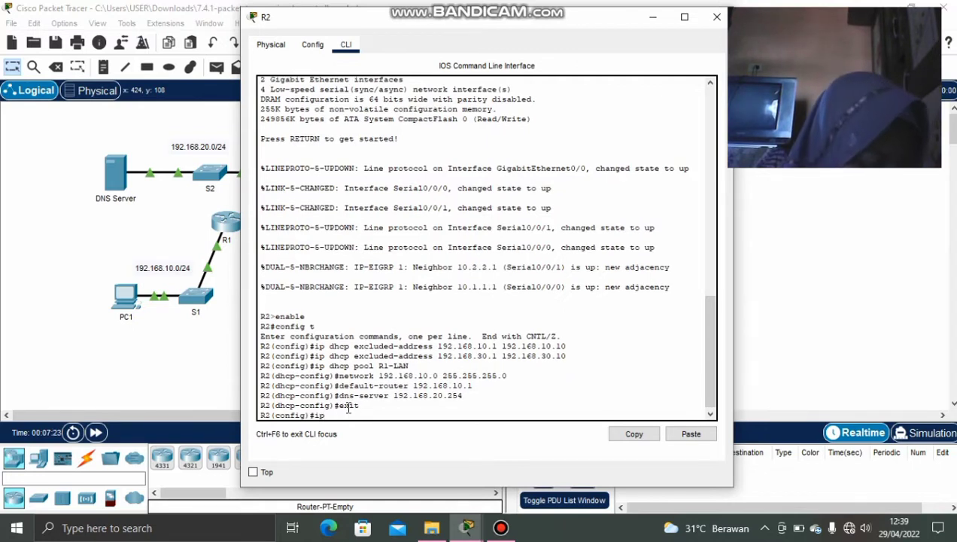
type(" dh")
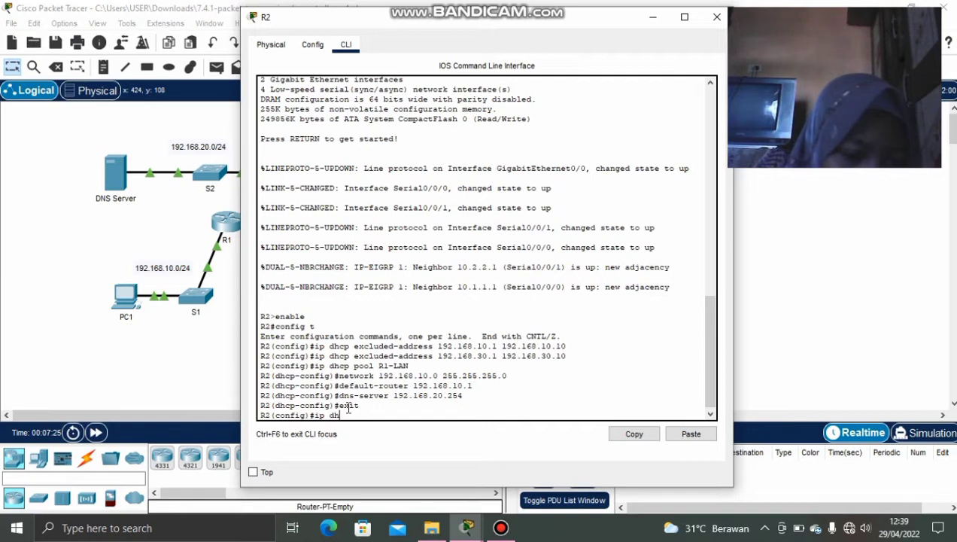
type("cp pool")
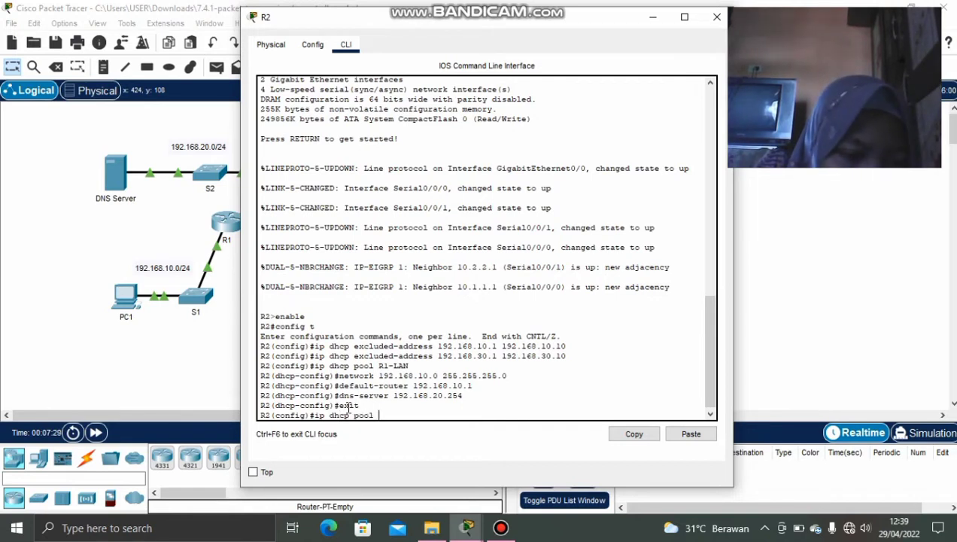
type(" R3-LAN")
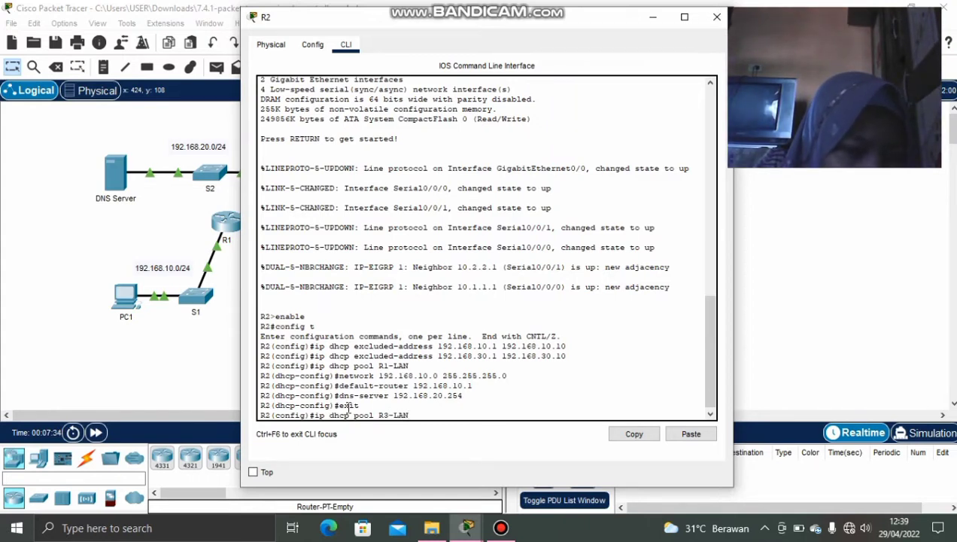
key("Return")
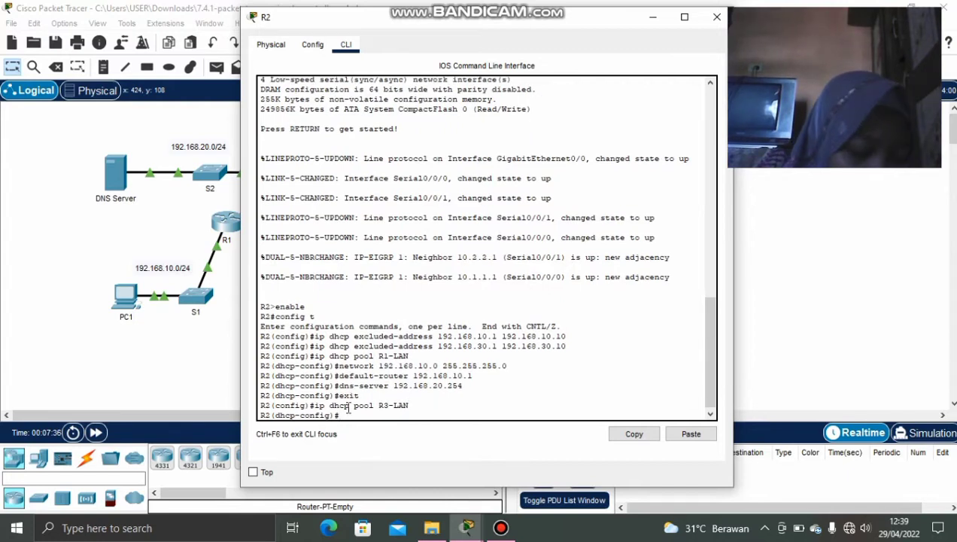
type("netw")
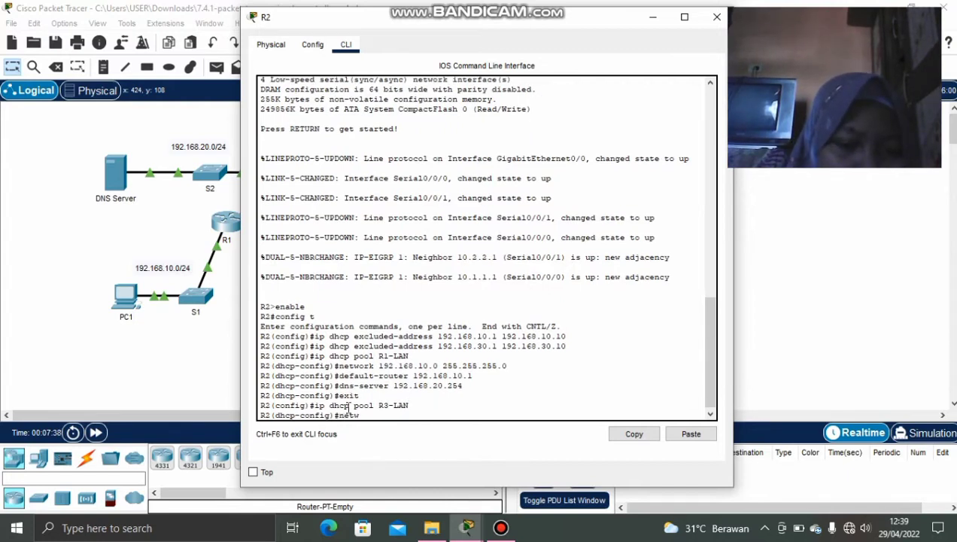
type("ork")
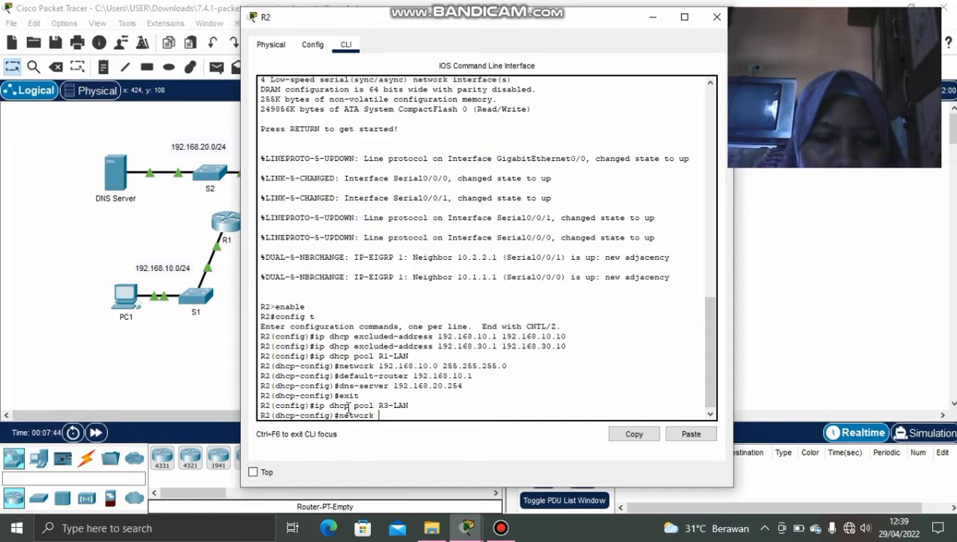
type(" 192.")
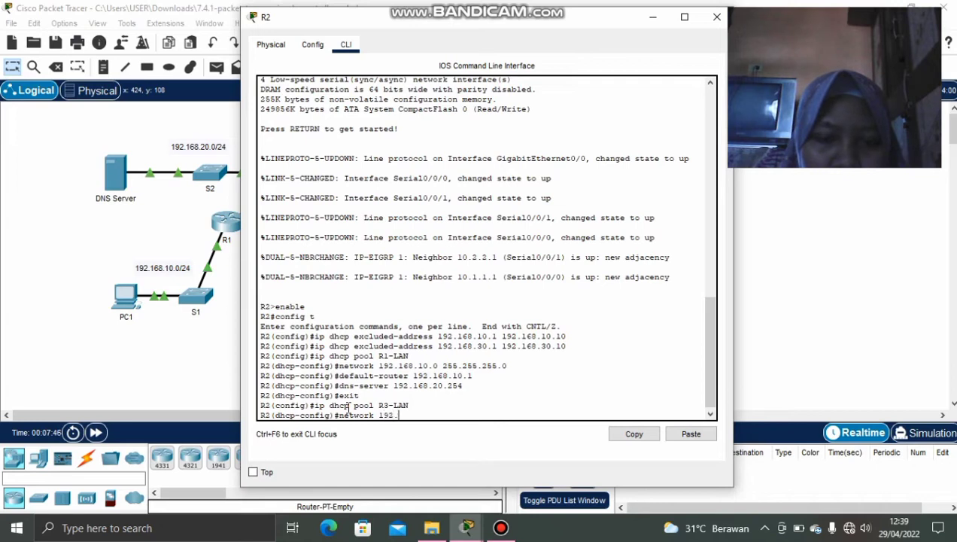
type("16")
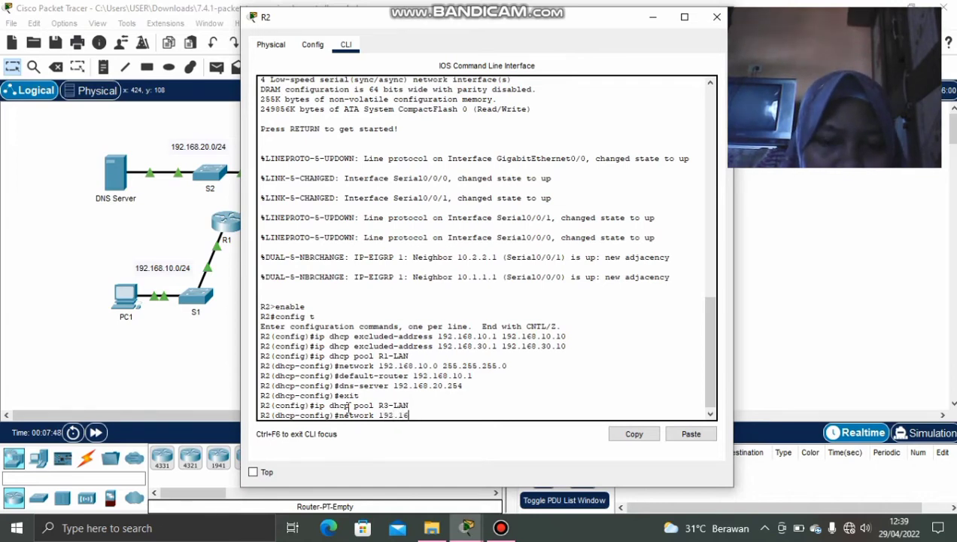
type("8.30.0")
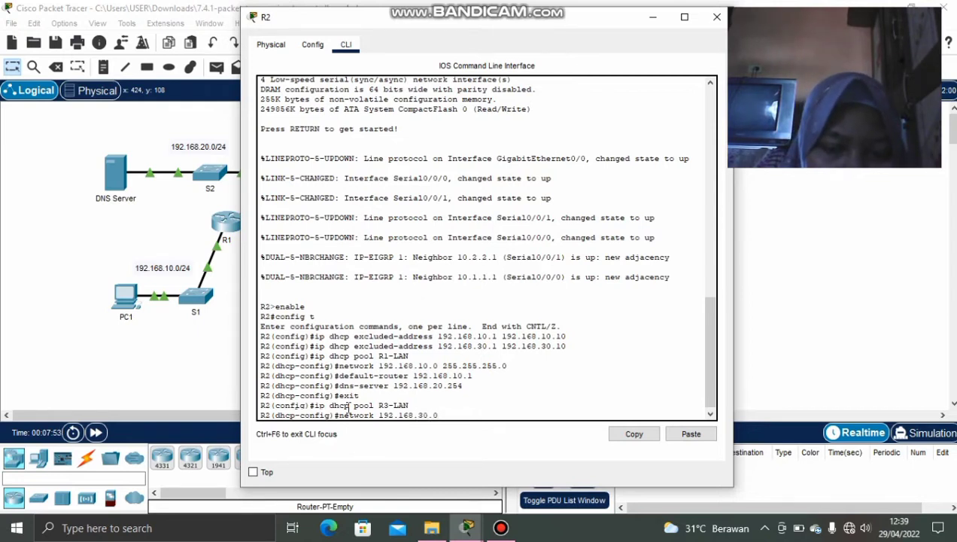
key("Return")
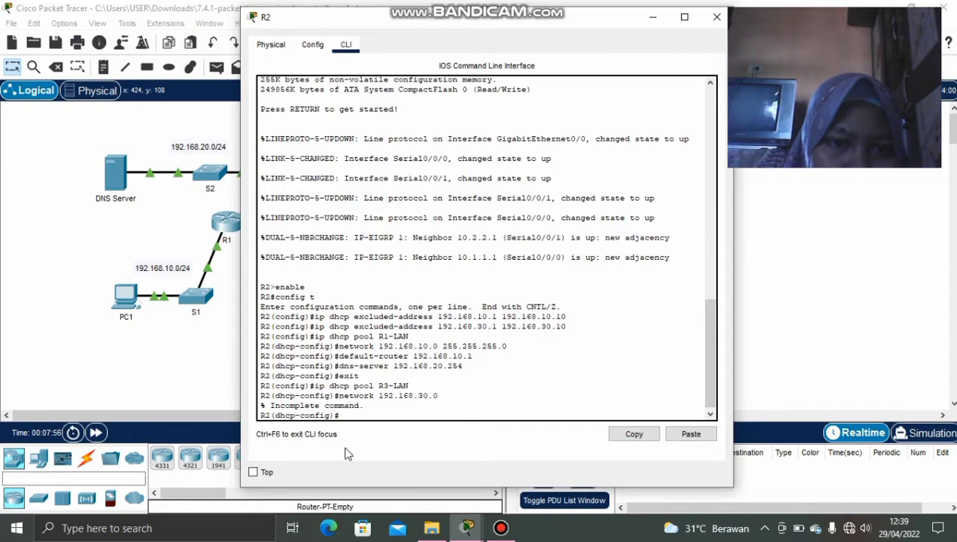
key("Up")
type("255")
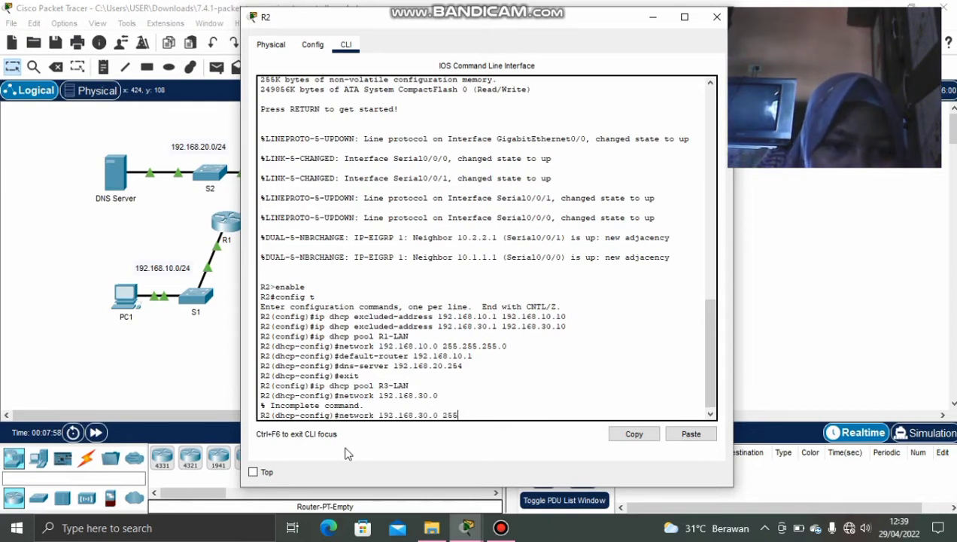
type(".")
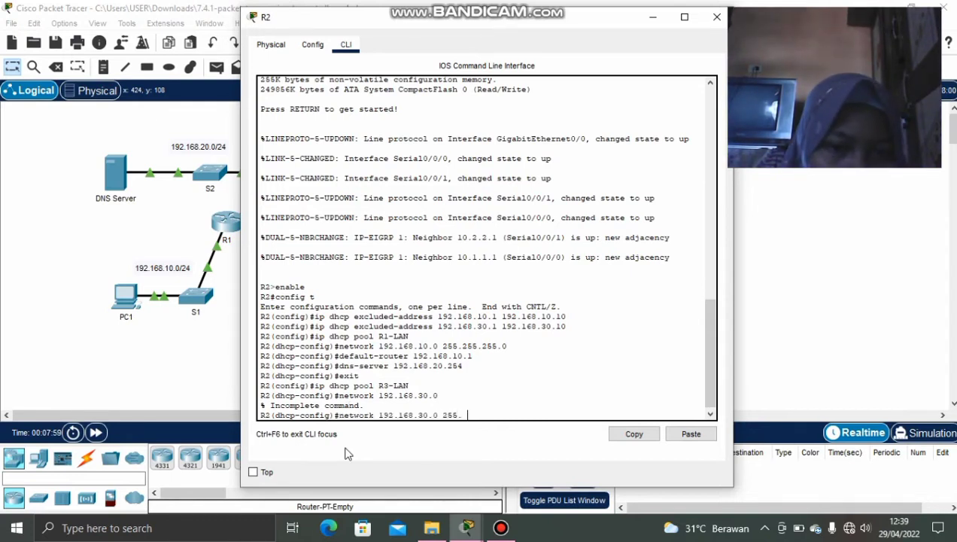
type("255.")
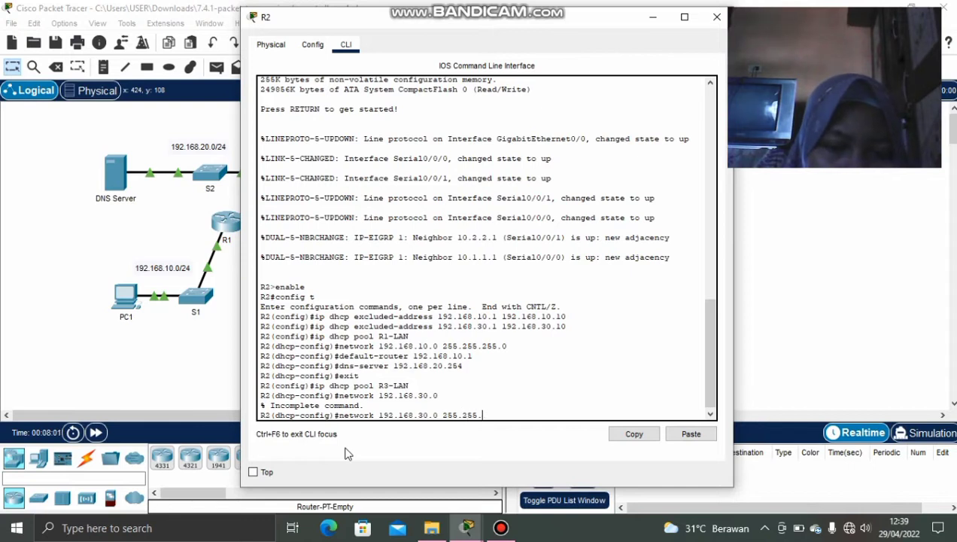
type("255.0")
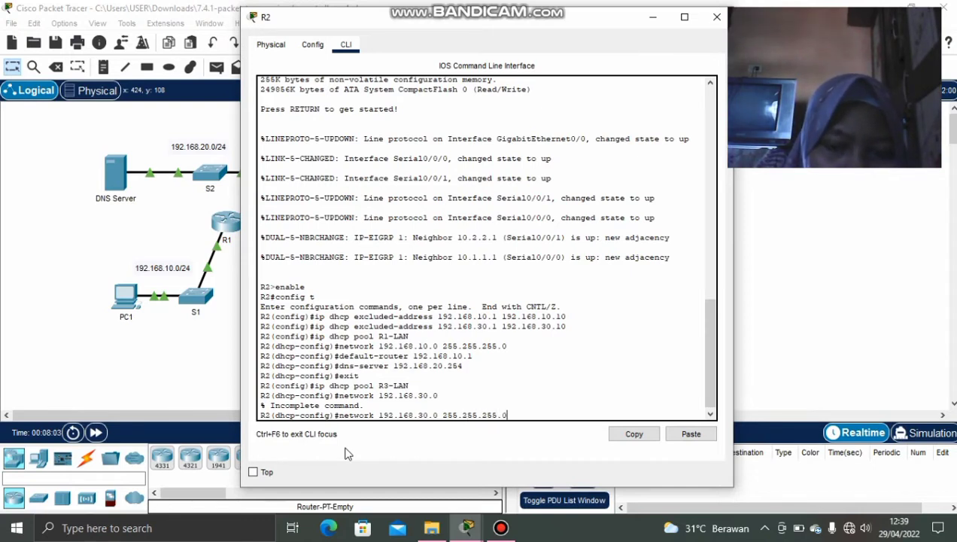
key("Return")
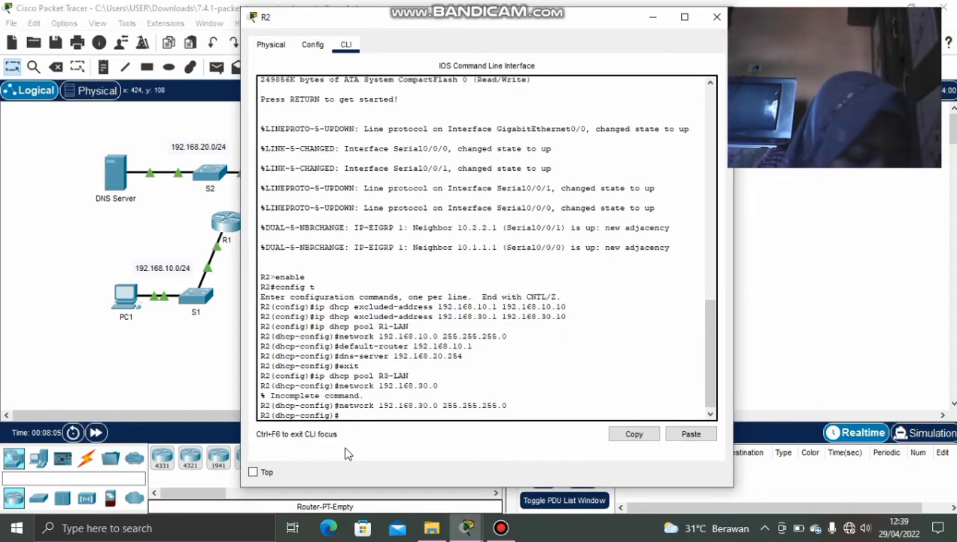
Give the R3-LAN pool default-router 192.168.30.1 and dns-server 192.168.20.254.
type("de")
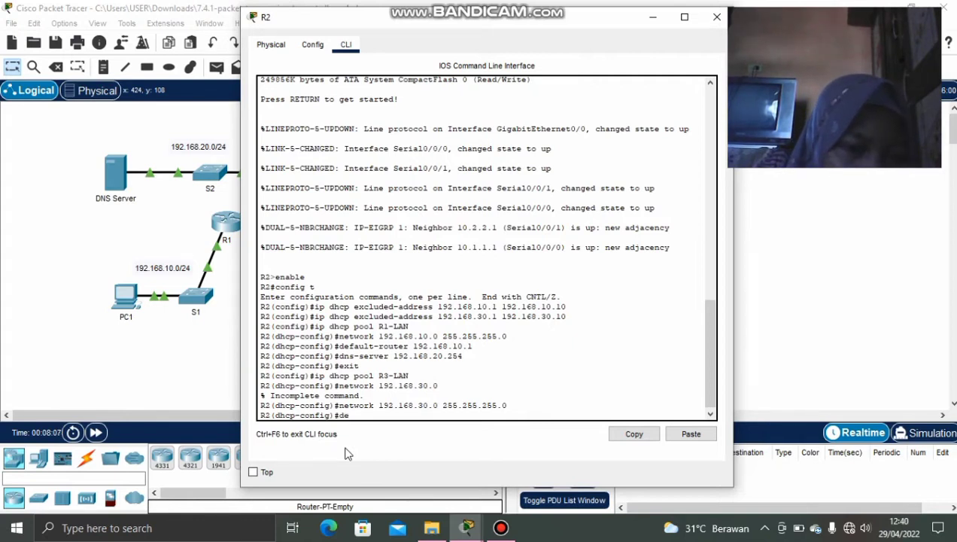
type("faul")
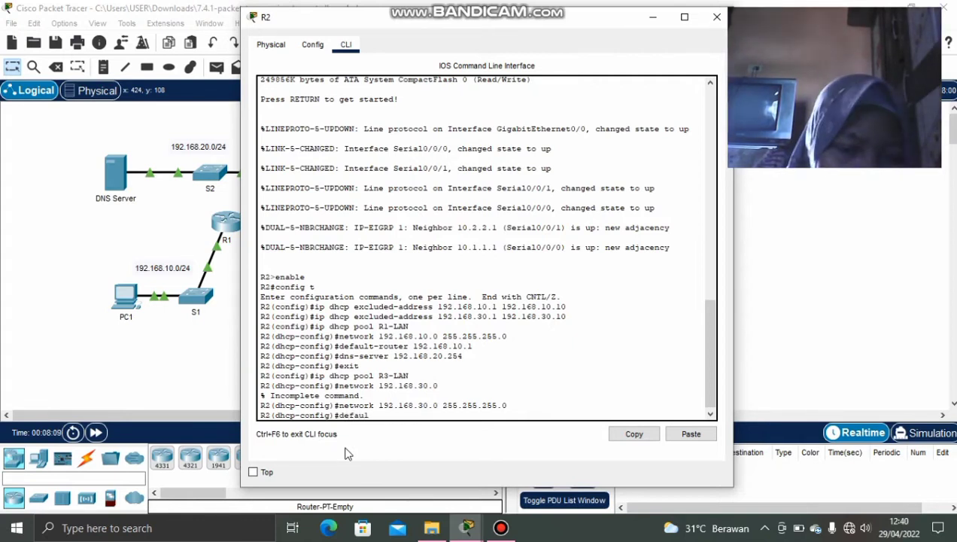
type("t rou")
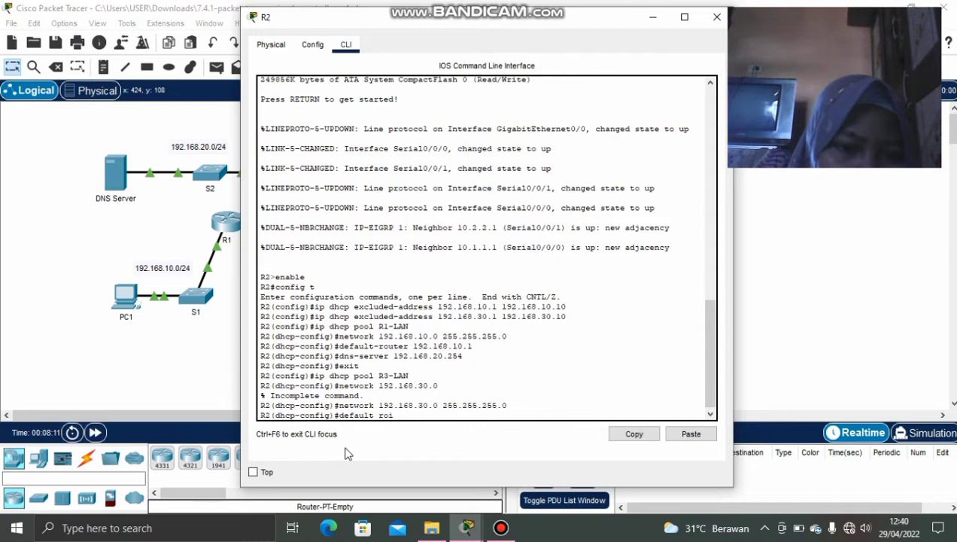
key("BackSpace")
type("uter")
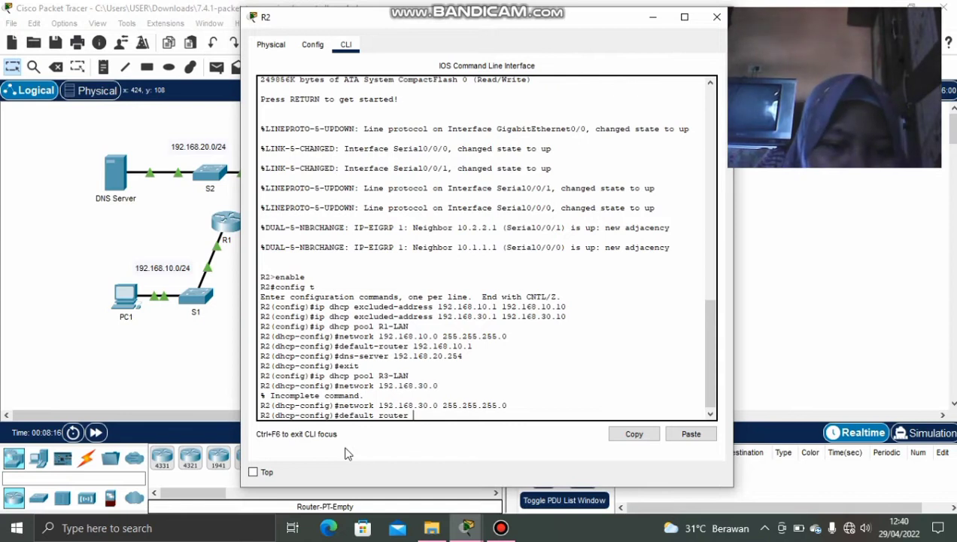
type(" 192.1")
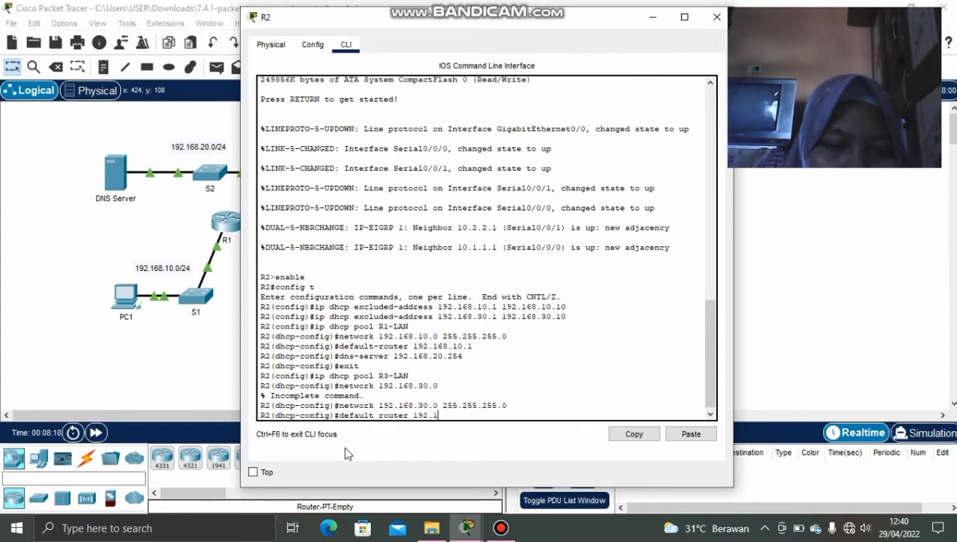
type("68")
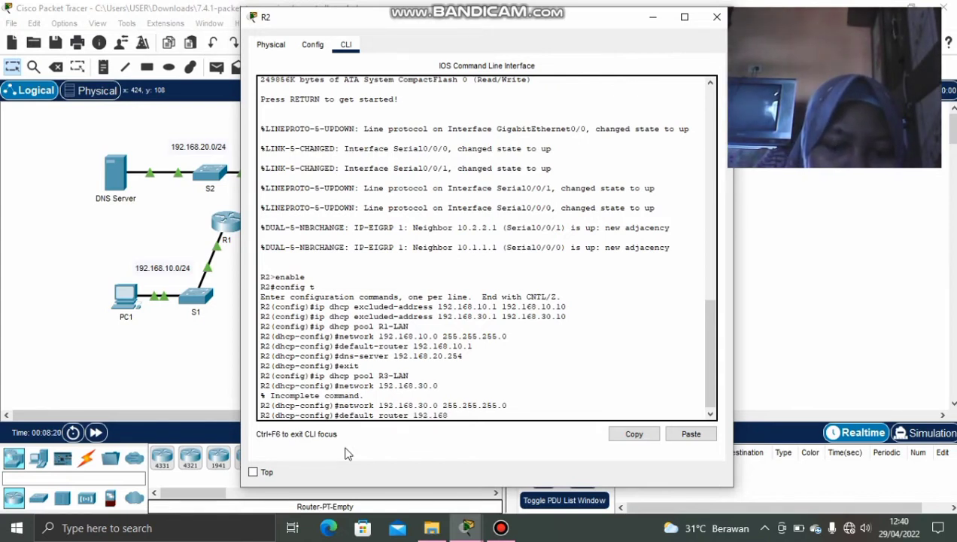
type(".30.1")
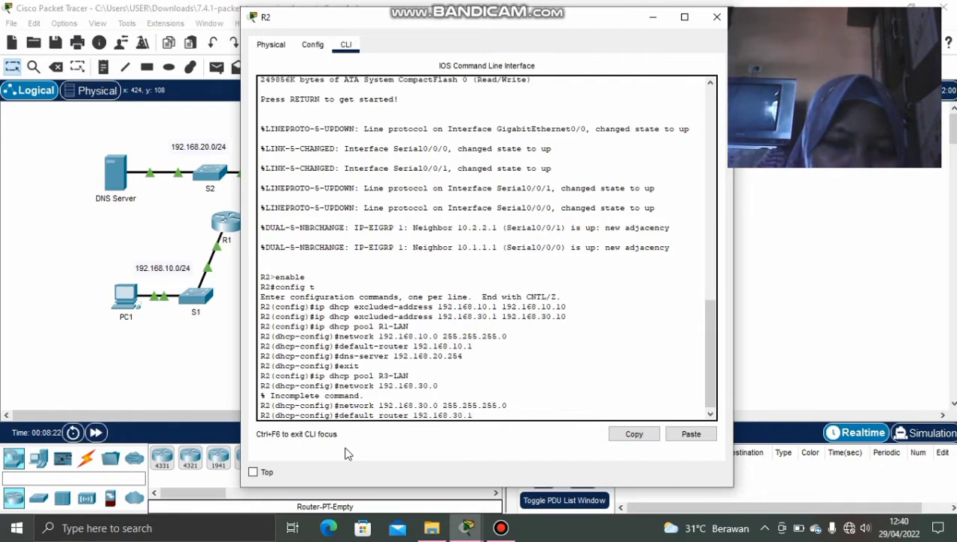
key("Return")
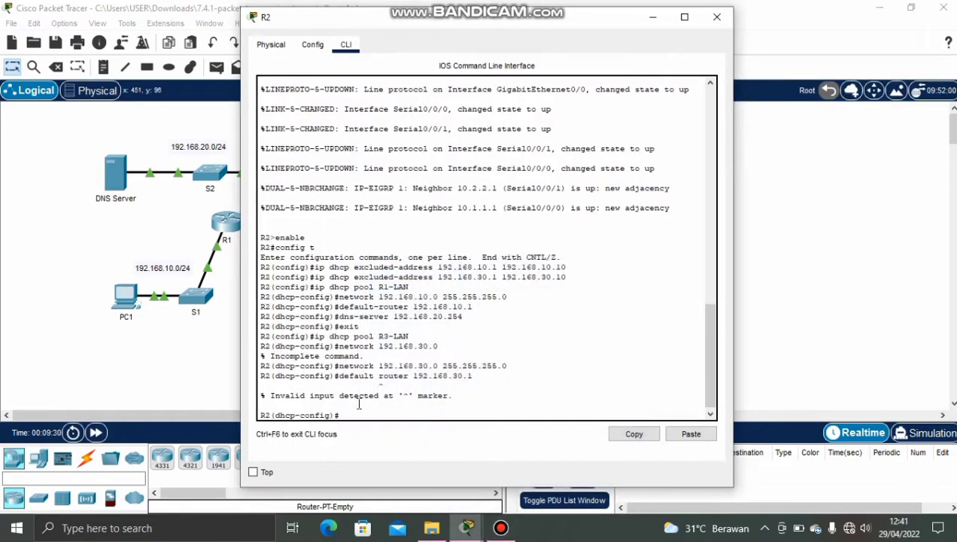
left_click(355, 415)
key("Up")
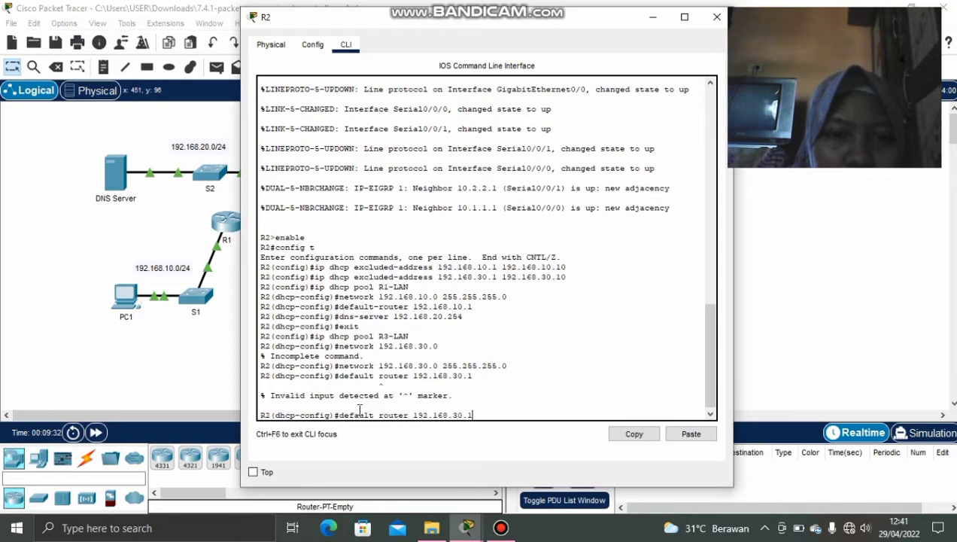
key("BackSpace")
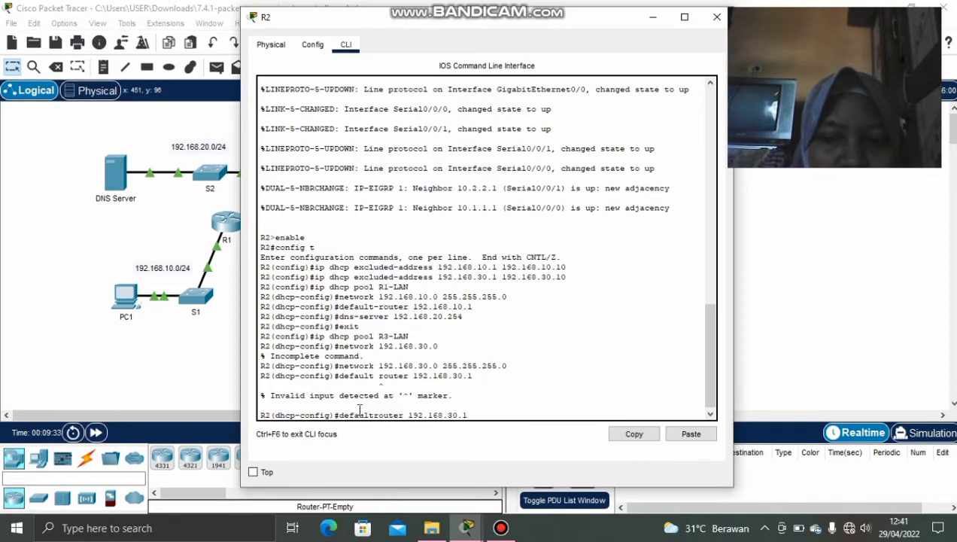
type("-")
key("Return")
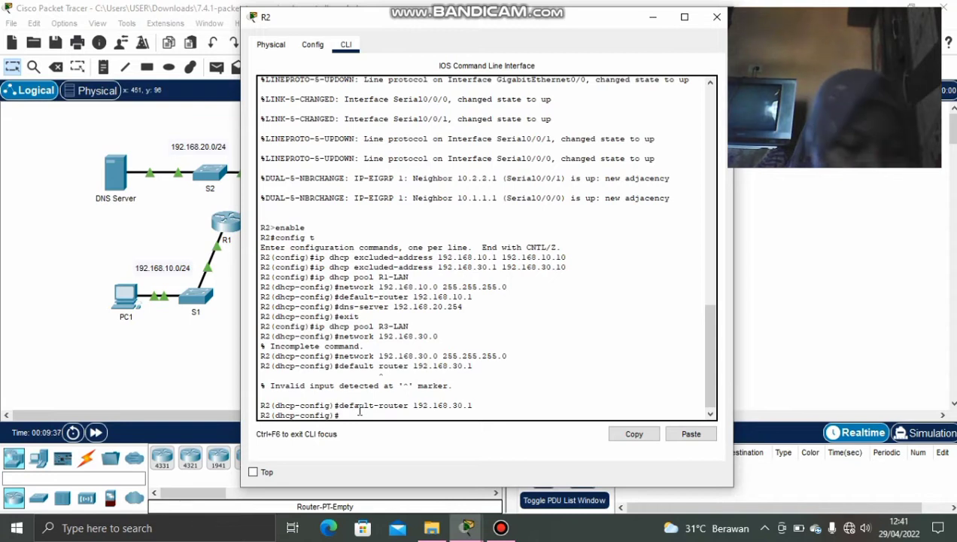
type("dns-s")
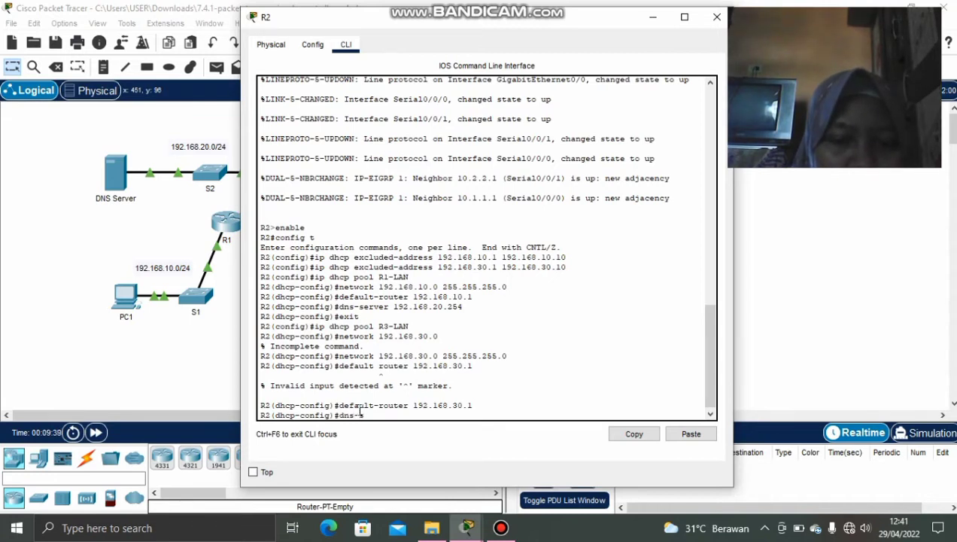
type("erver ")
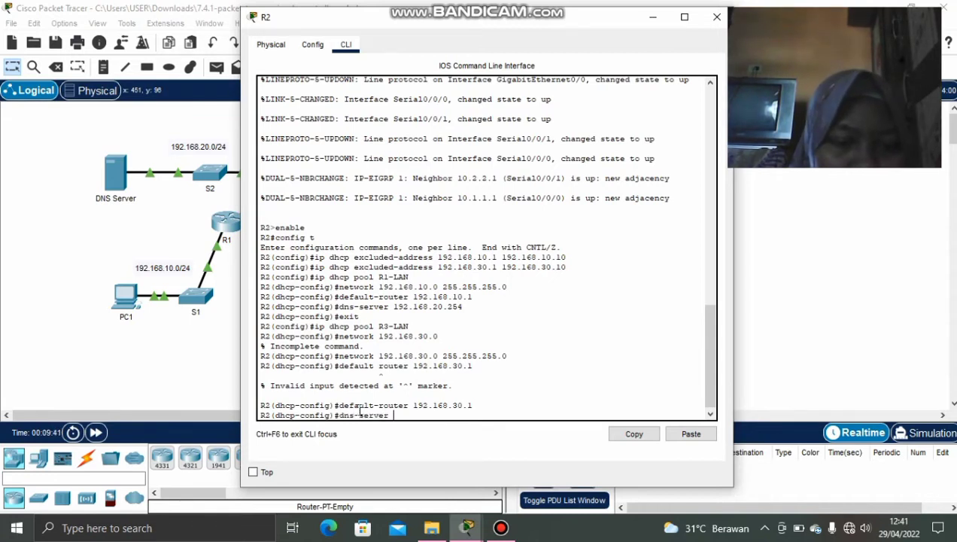
type("192.168.20")
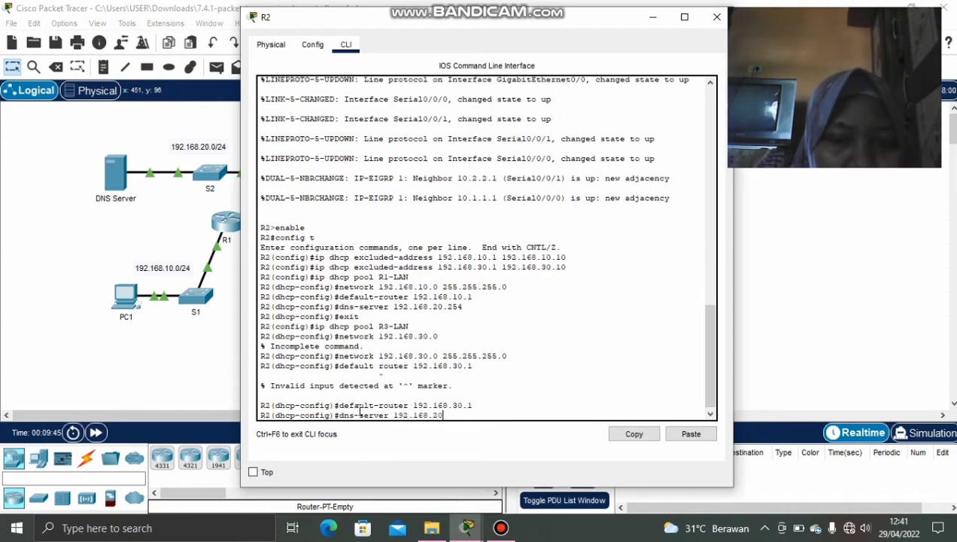
type(".25")
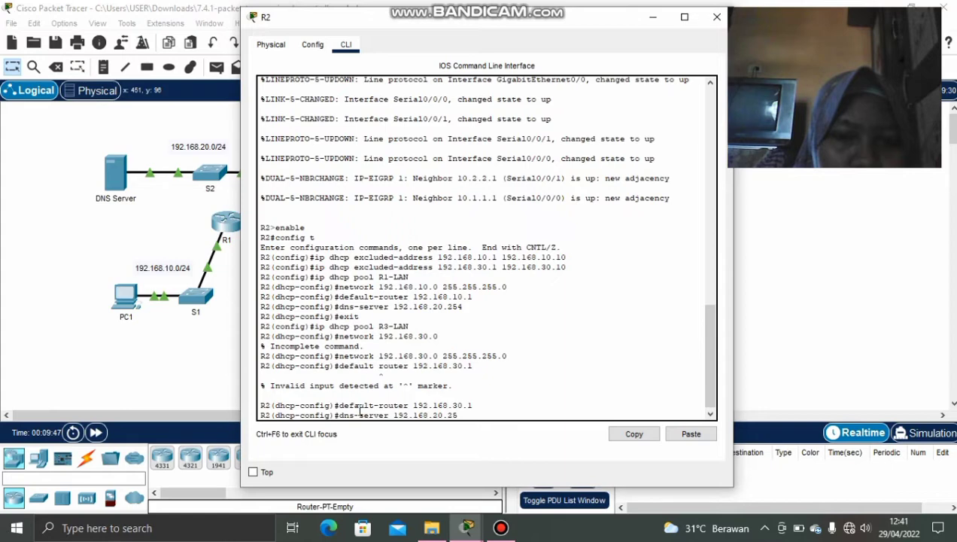
type("4")
key("Return")
left_click(500, 527)
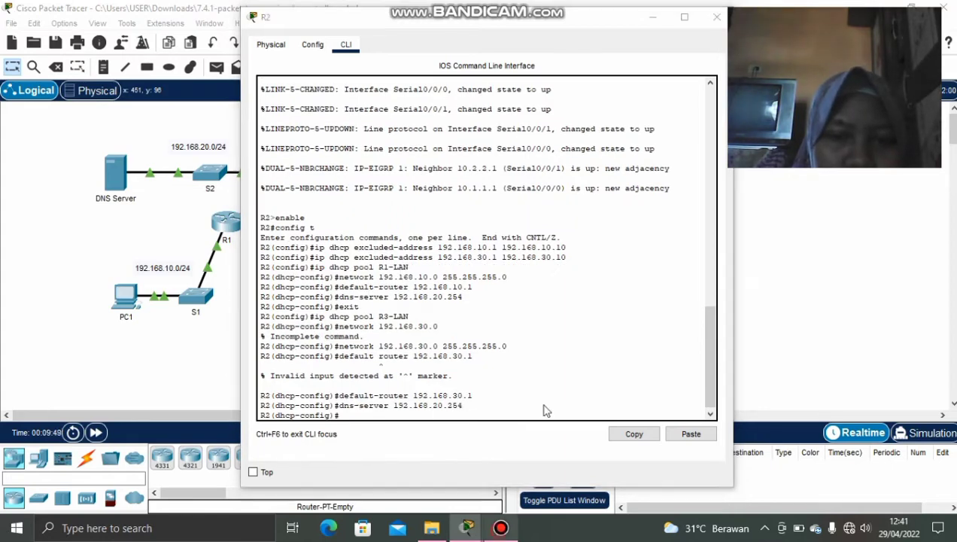
Minimize R2's configuration window.
left_click(613, 96)
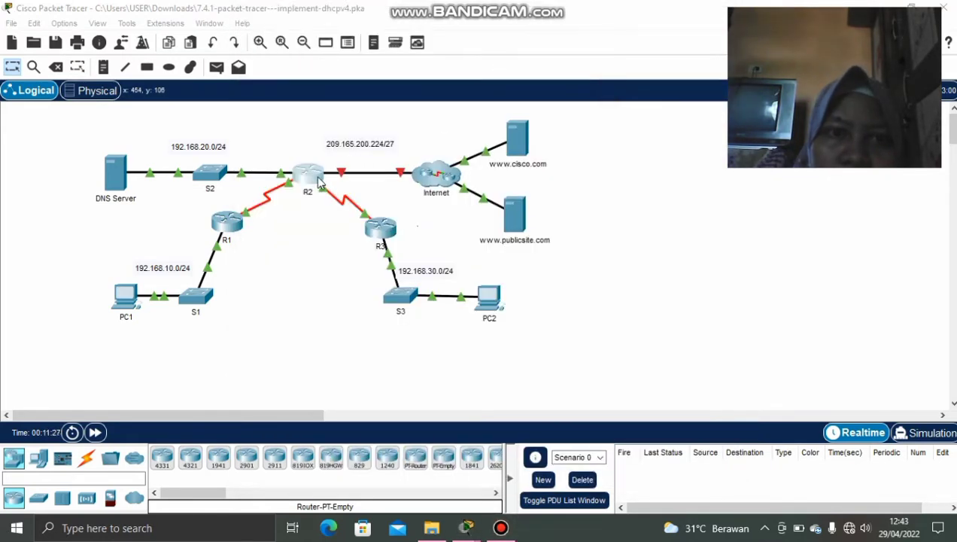
left_click(318, 184)
left_click(653, 16)
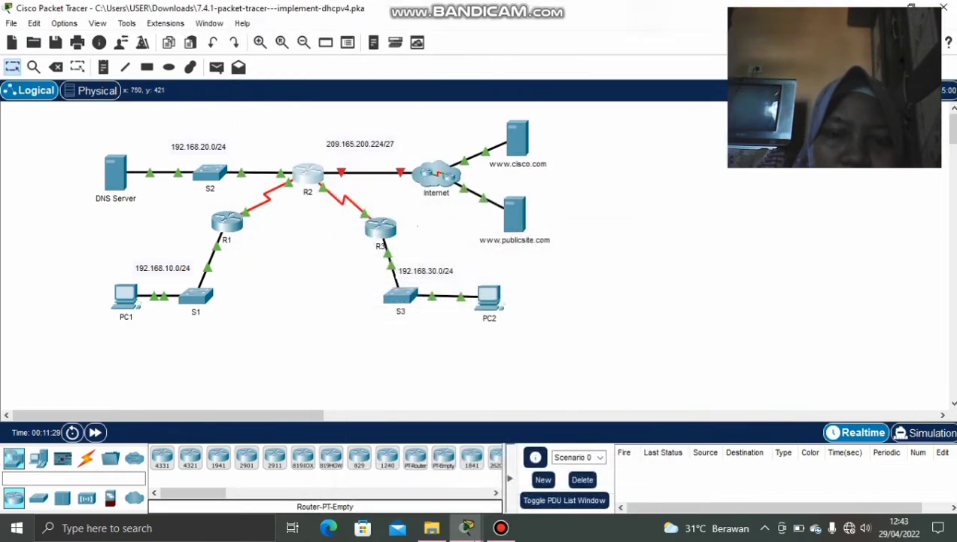
Read through the Part 2 DHCP relay instructions, then hide the activity window.
mouse_move(467, 528)
left_click(453, 450)
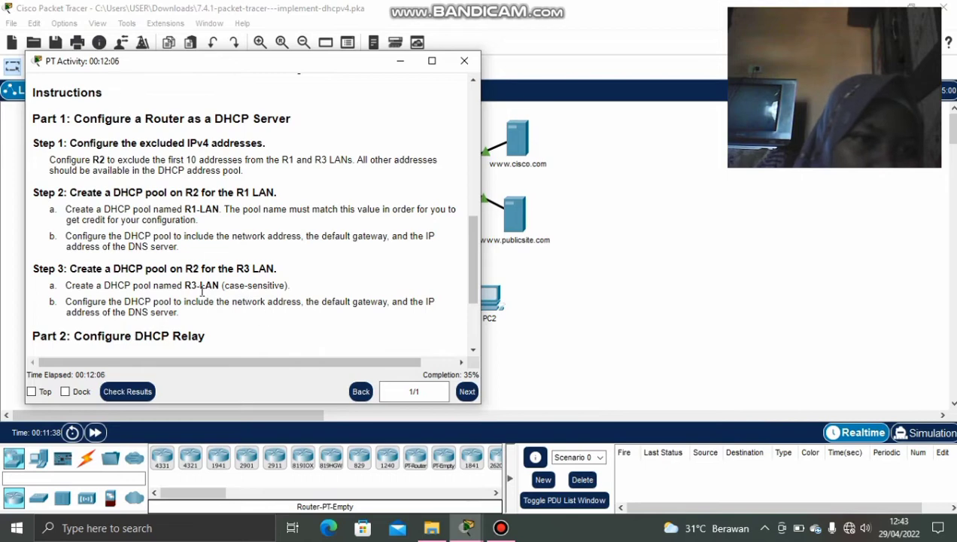
scroll(194, 313, "down", 3)
scroll(194, 314, "up", 1)
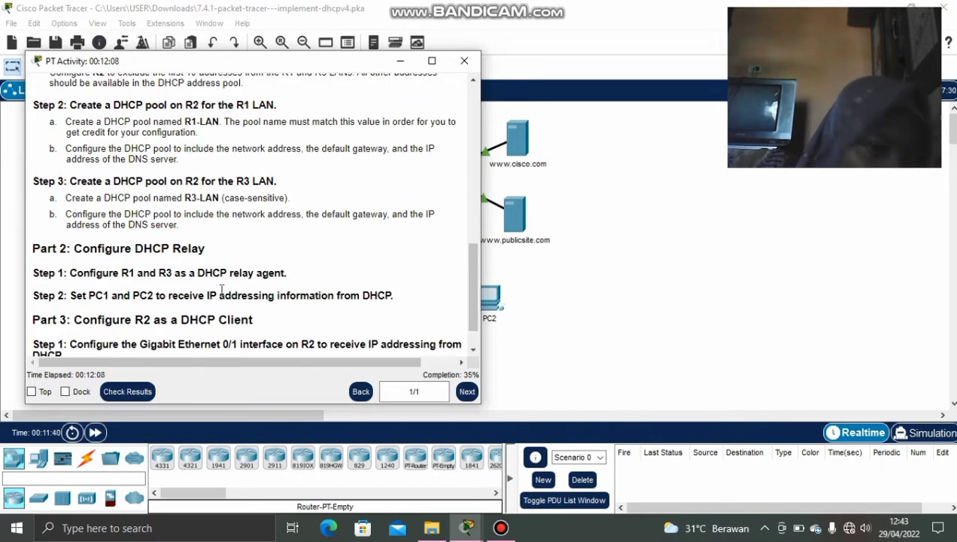
scroll(226, 260, "up", 1)
scroll(224, 254, "up", 1)
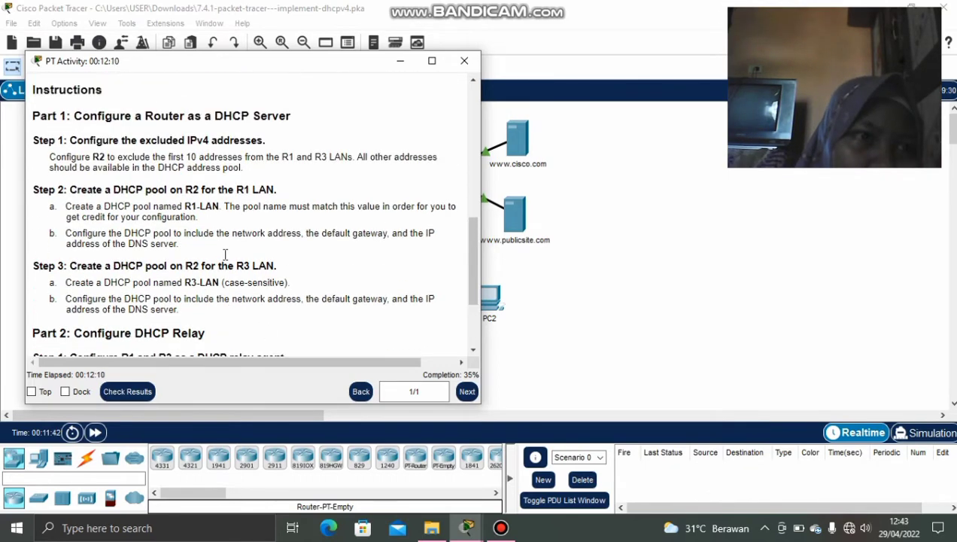
scroll(225, 260, "down", 1)
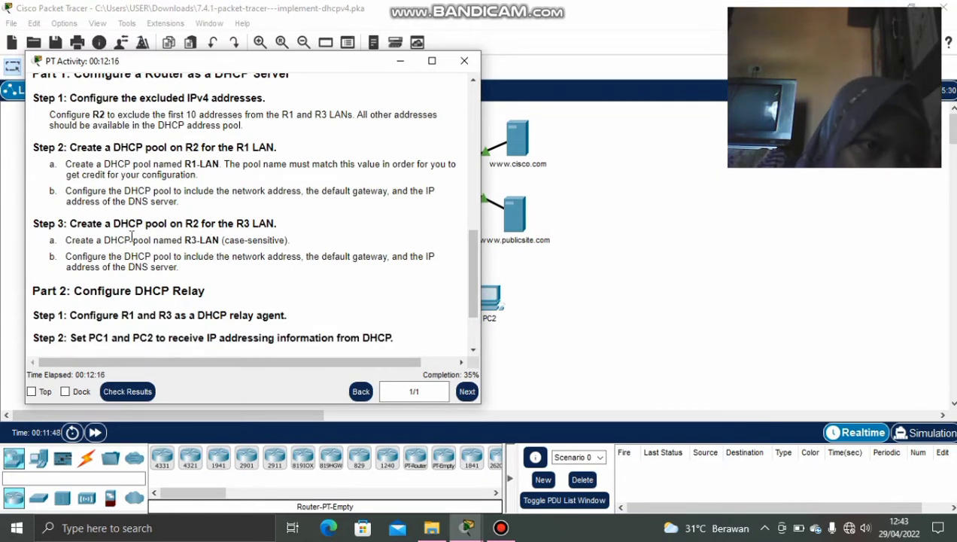
scroll(78, 185, "up", 2)
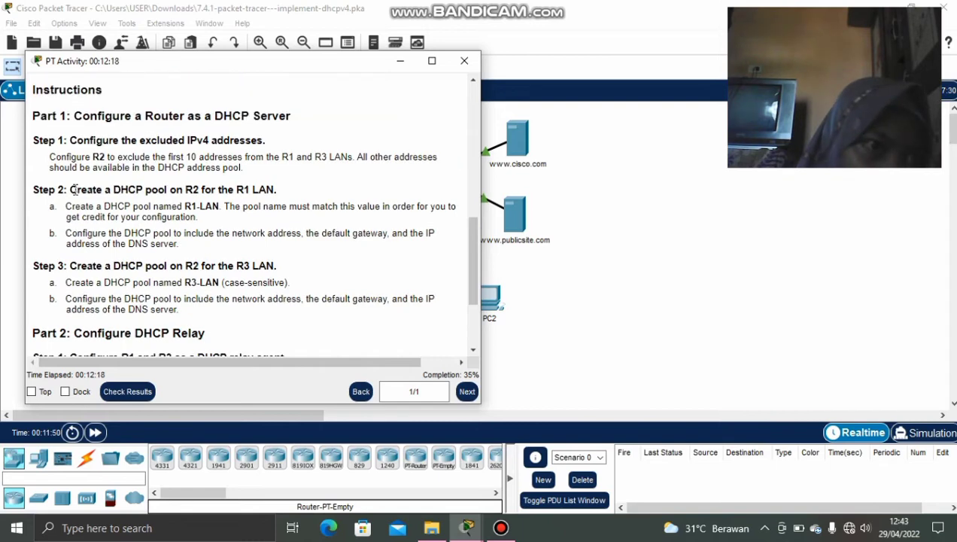
scroll(75, 190, "down", 4)
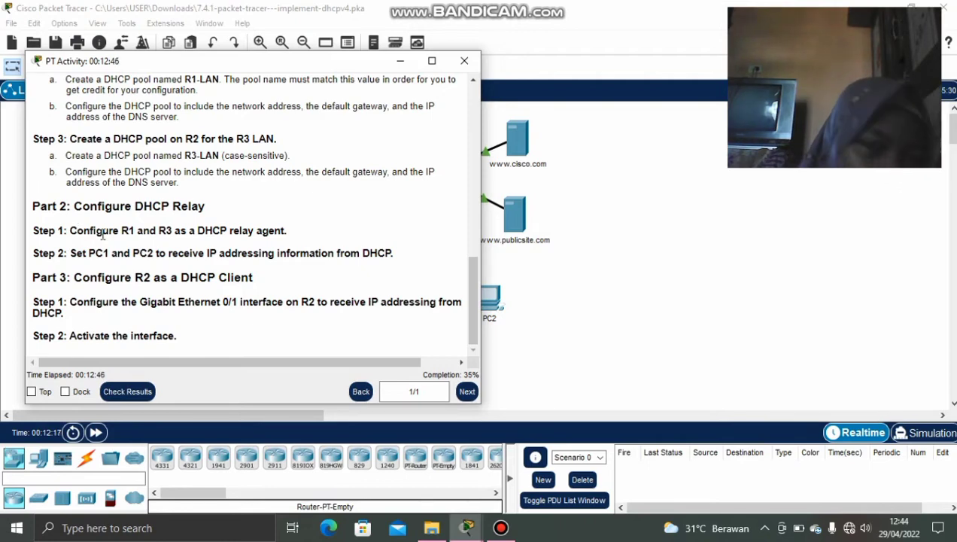
left_click(402, 63)
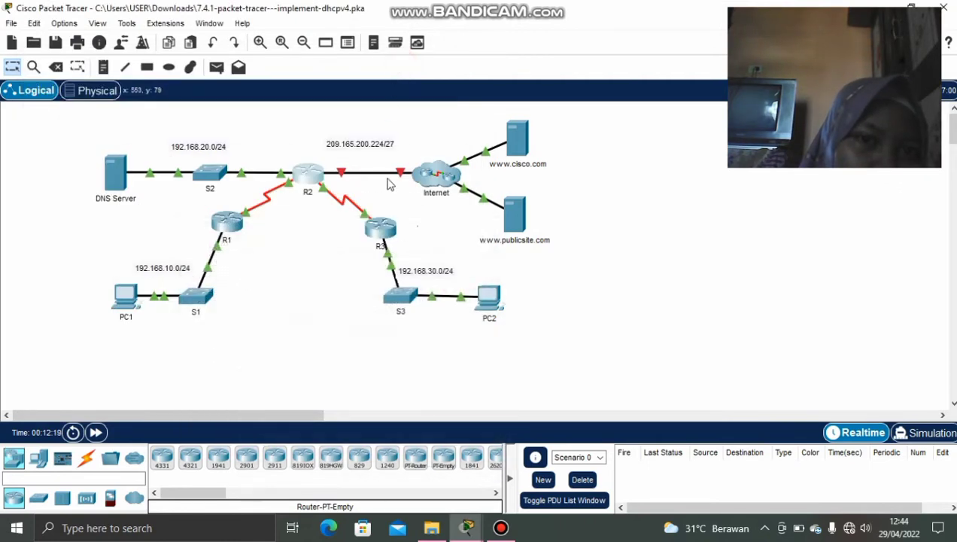
Open R1's CLI, run enable and config t, then minimize the window.
mouse_move(308, 205)
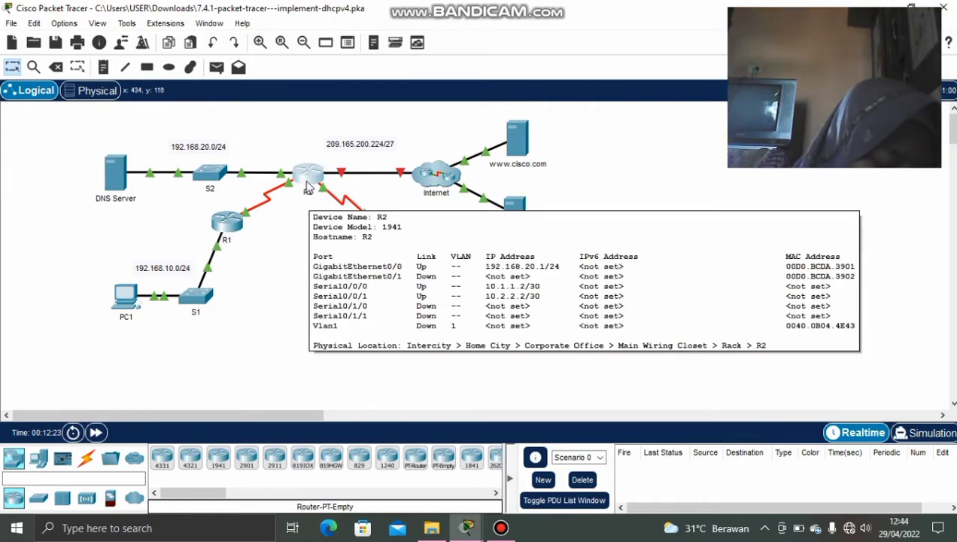
left_click(228, 221)
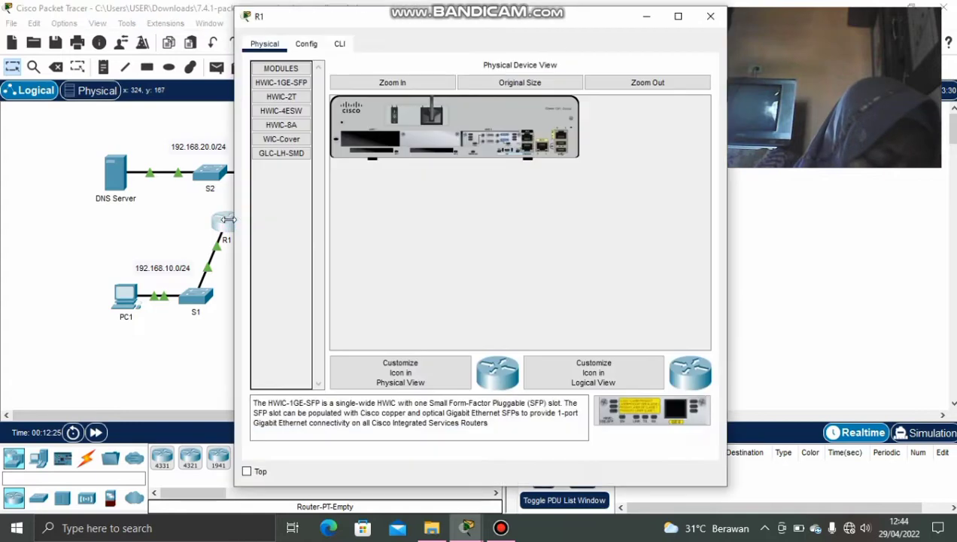
left_click(339, 44)
key("Return")
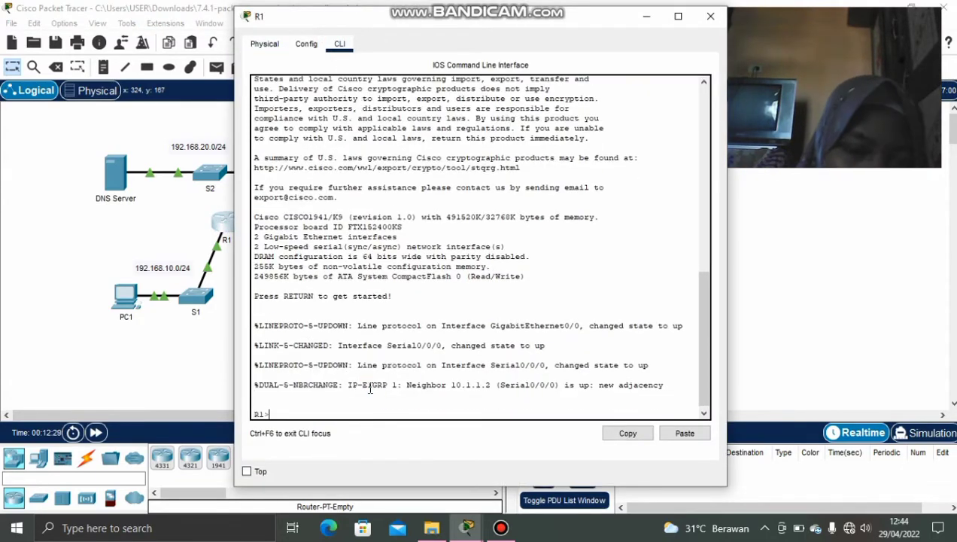
type("ena")
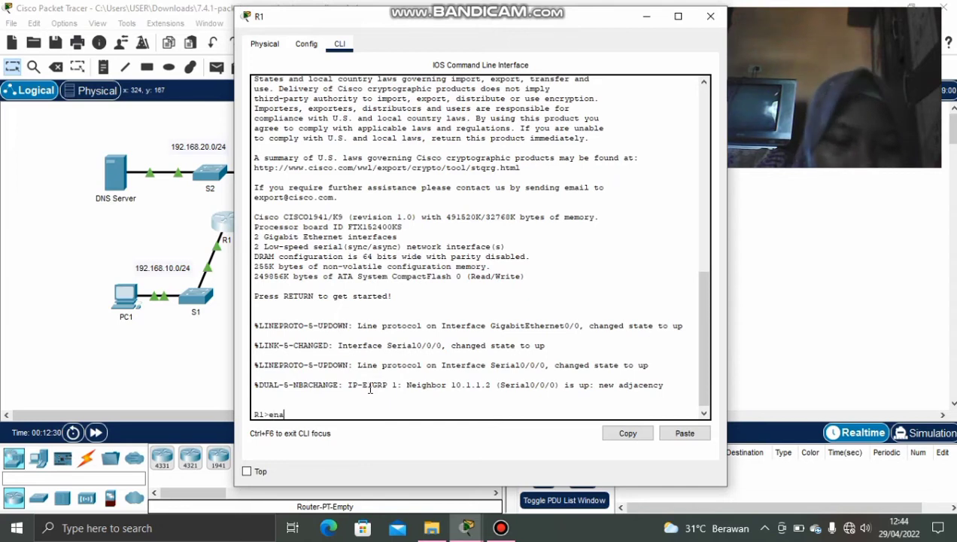
type("ble")
key("Return")
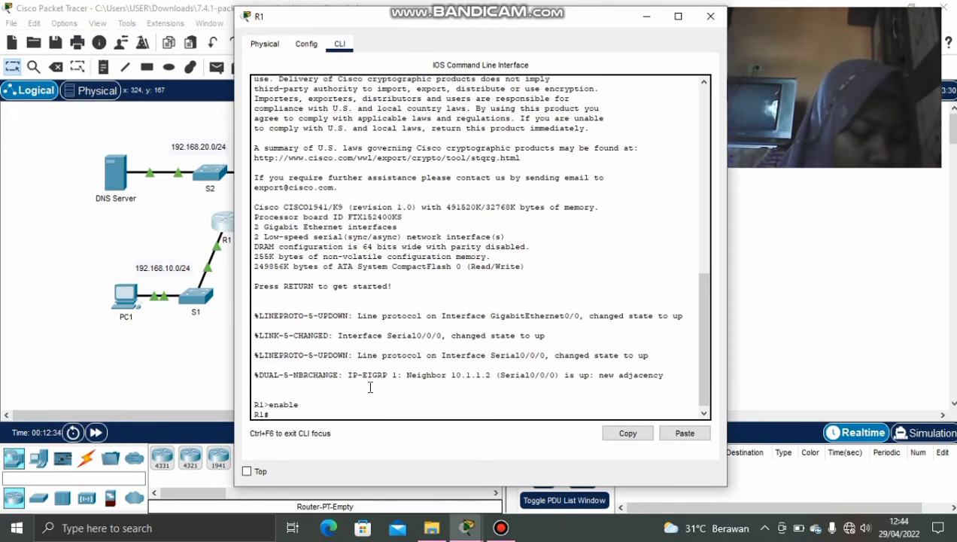
type("interface g0/0")
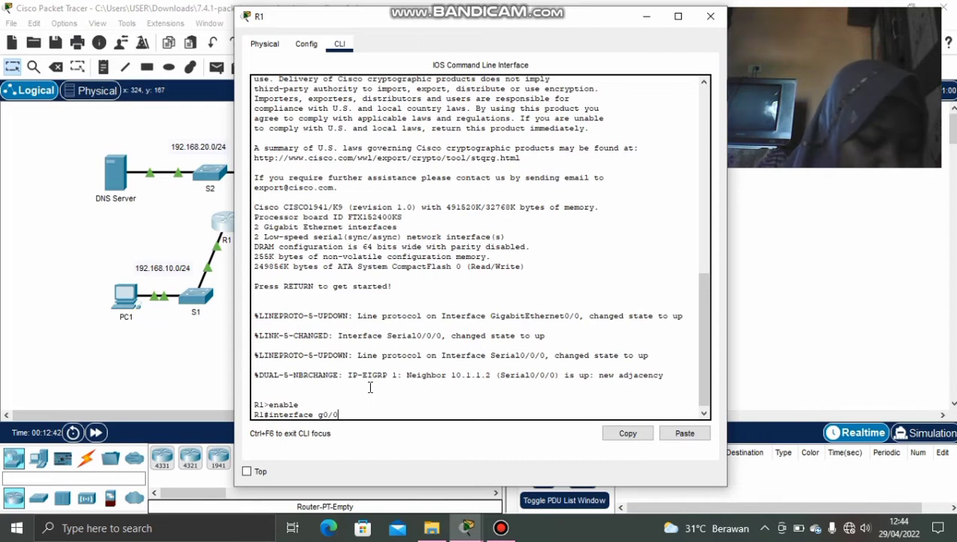
key("Return")
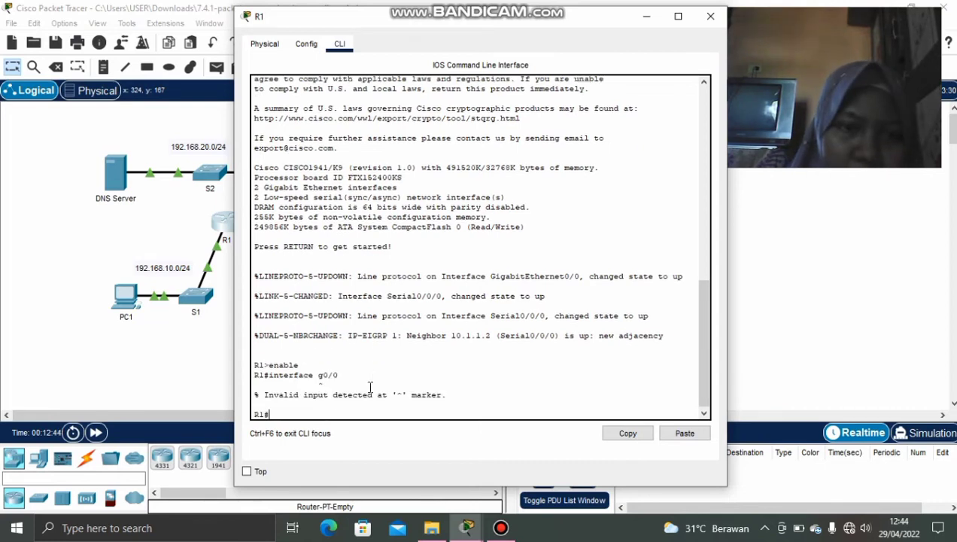
type("c")
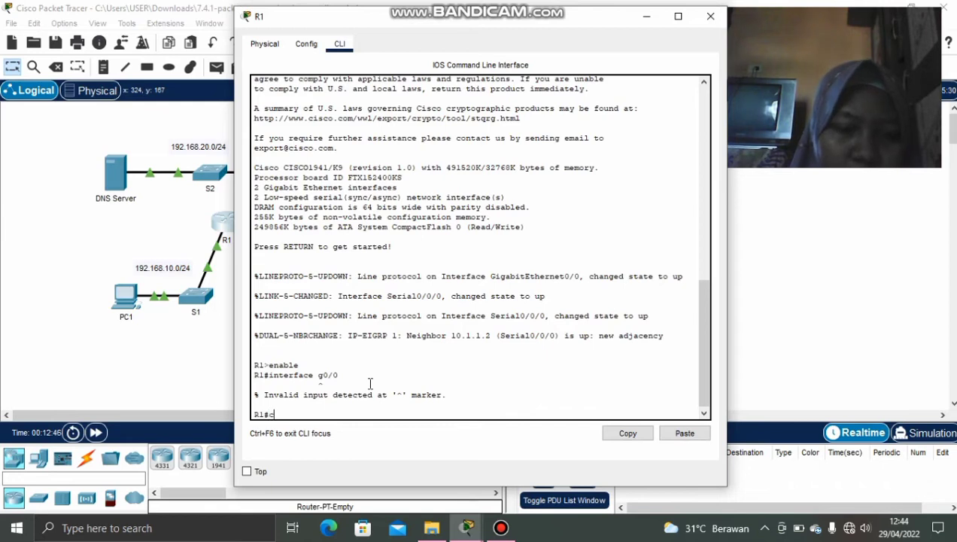
type("o")
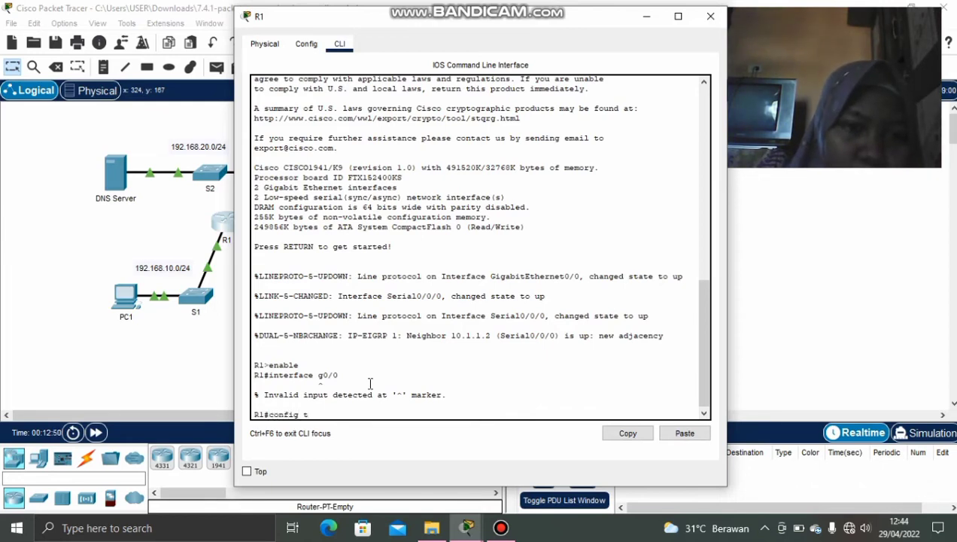
type("nfig t")
key("Return")
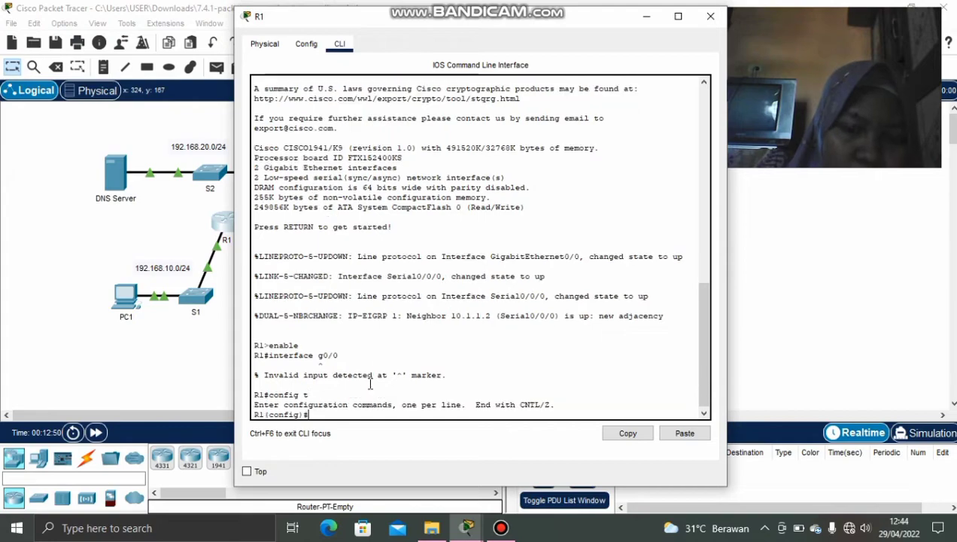
left_click(645, 17)
left_click(466, 526)
left_click(446, 455)
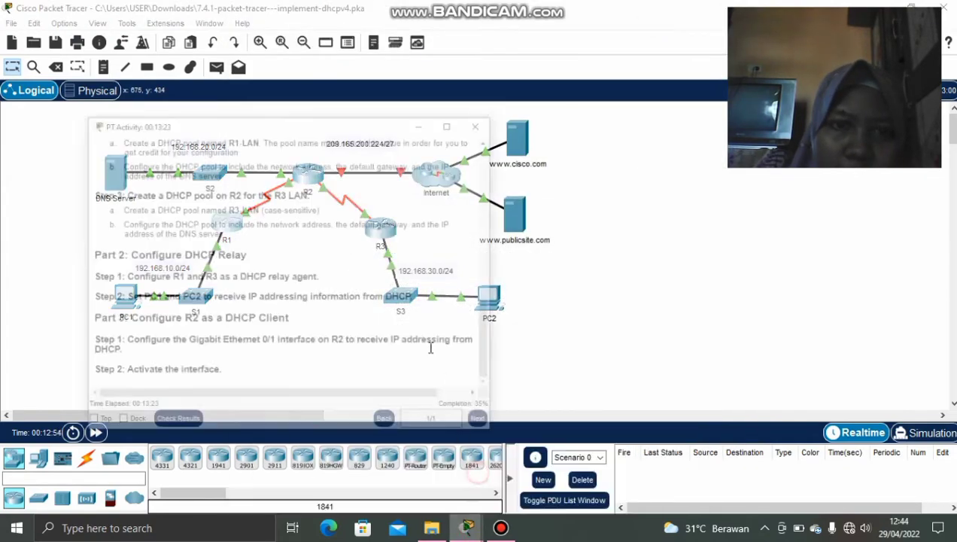
scroll(367, 301, "up", 10)
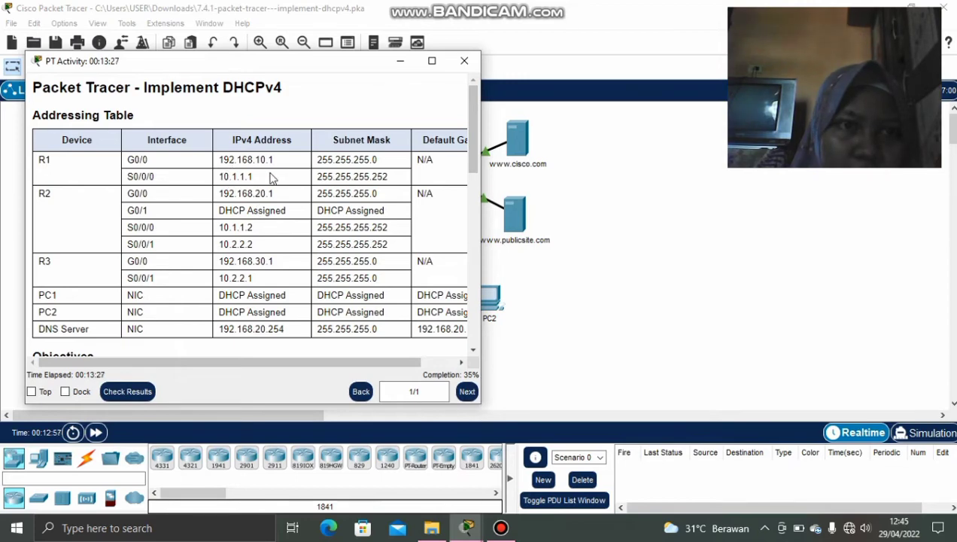
left_click(400, 62)
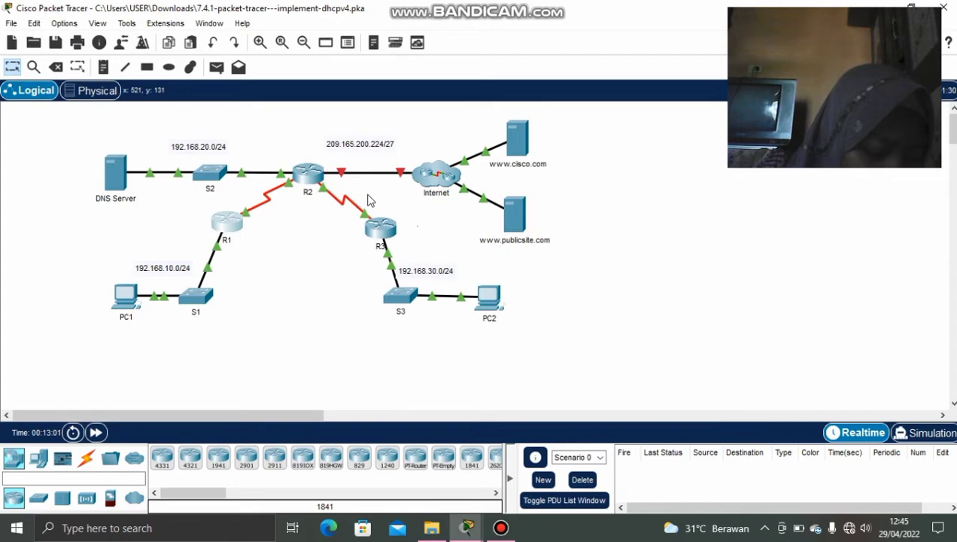
left_click(240, 227)
mouse_move(467, 527)
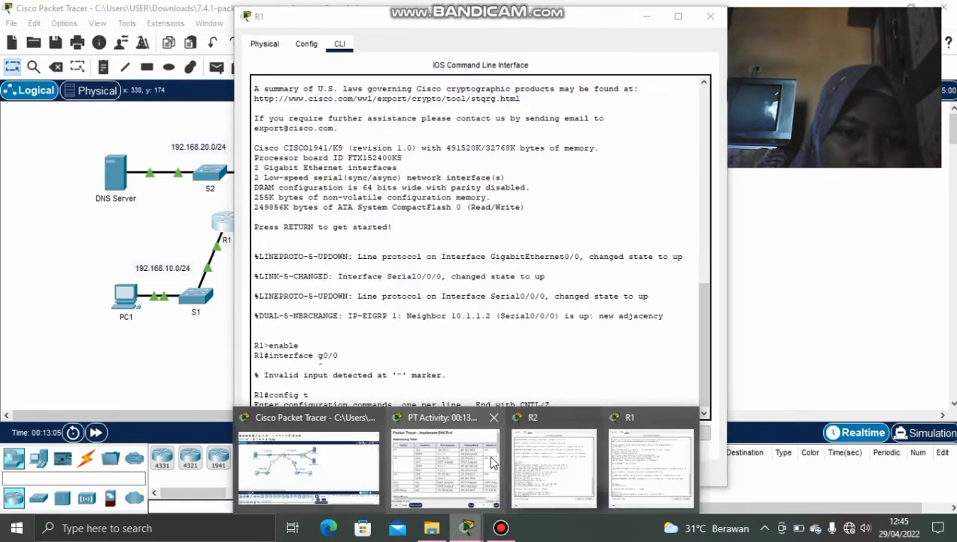
left_click(491, 462)
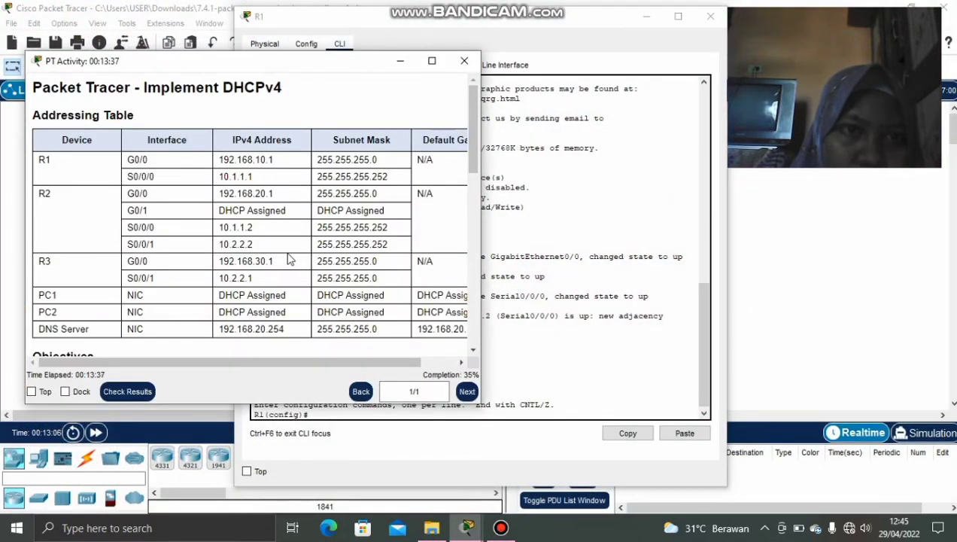
left_click(400, 61)
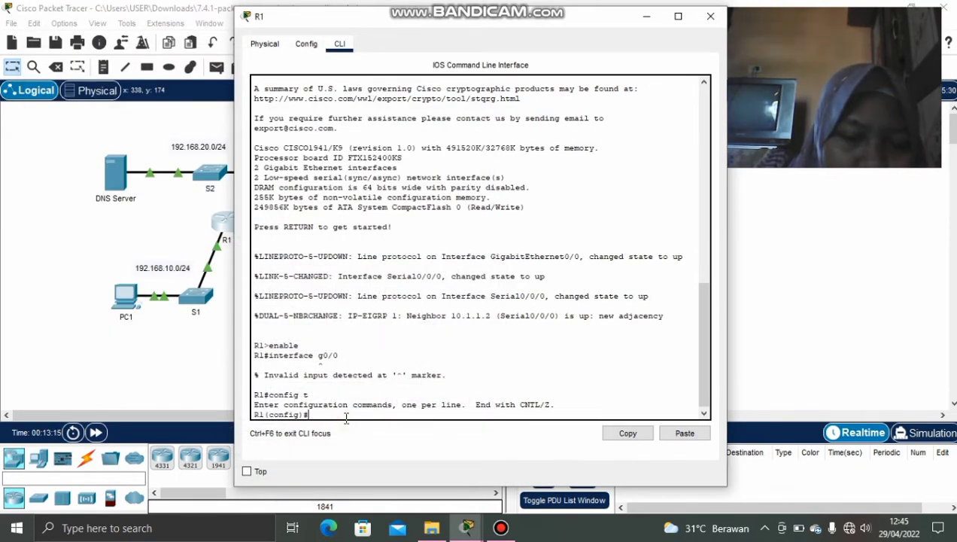
Set ip helper-address 10.1.1.2 on R1's G0/0 interface and close R1's window.
type("t g0/0")
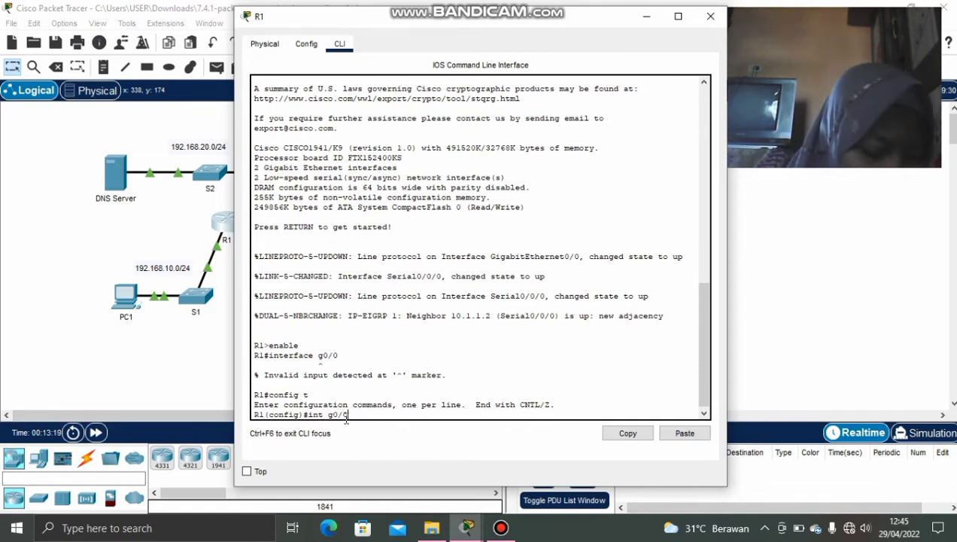
key("Return")
type("ip")
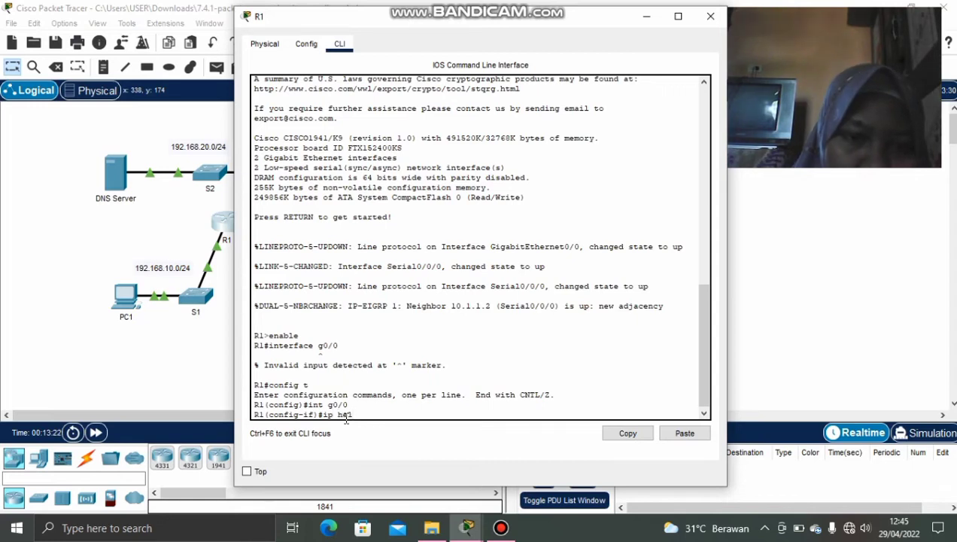
type(" helper")
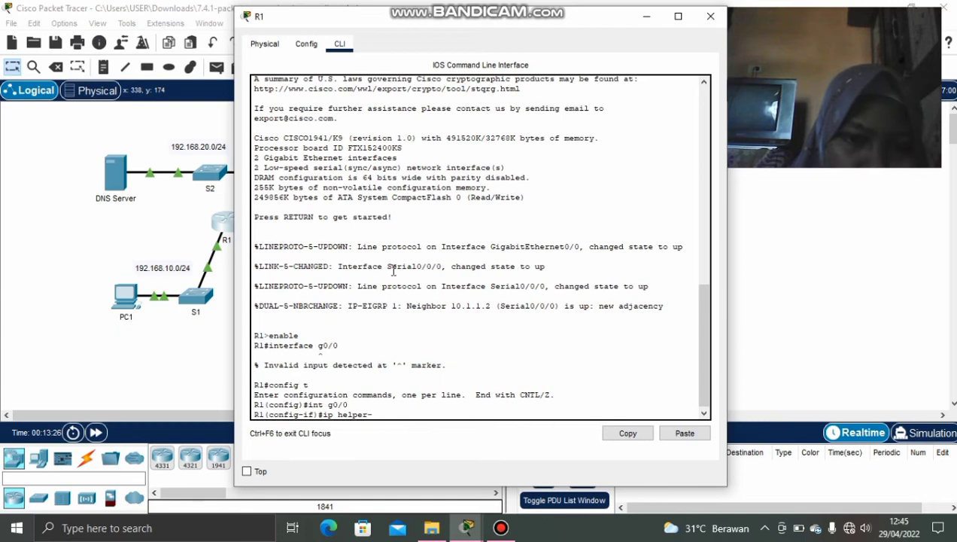
type("-adrees")
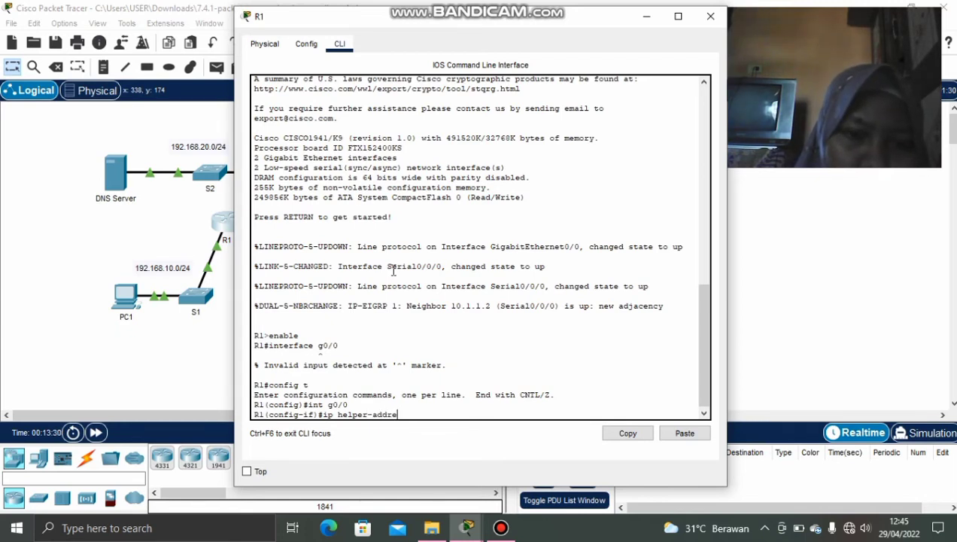
type("ss")
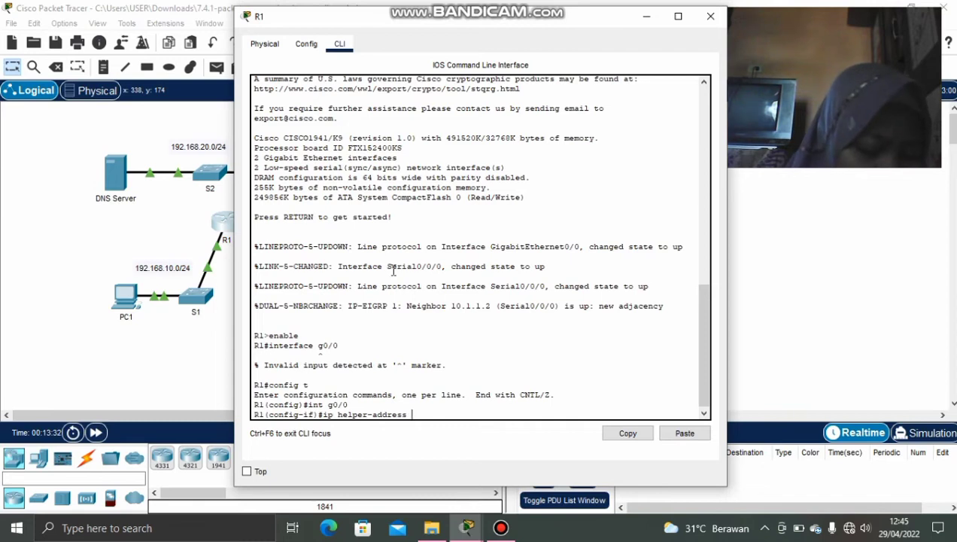
type(" 10.10.1")
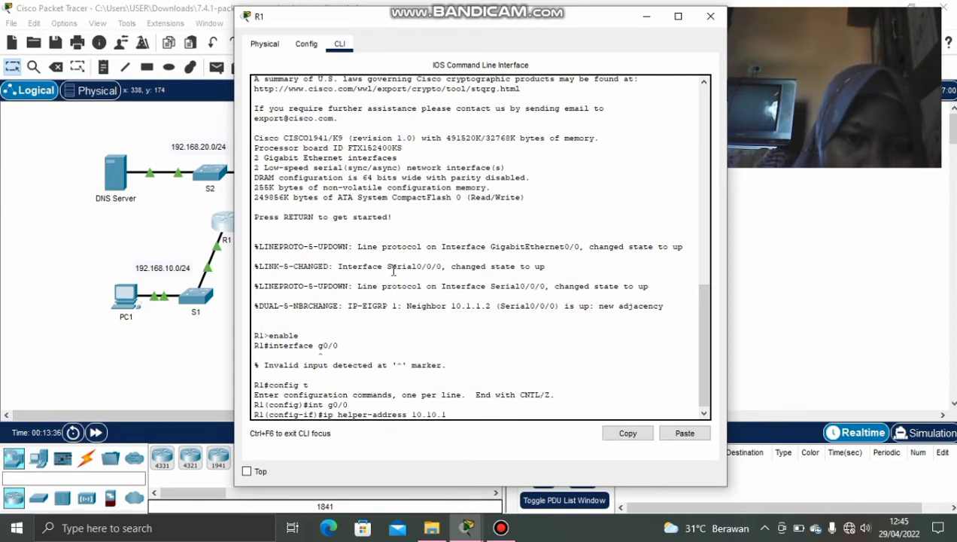
key("BackSpace")
key("BackSpace")
key("BackSpace")
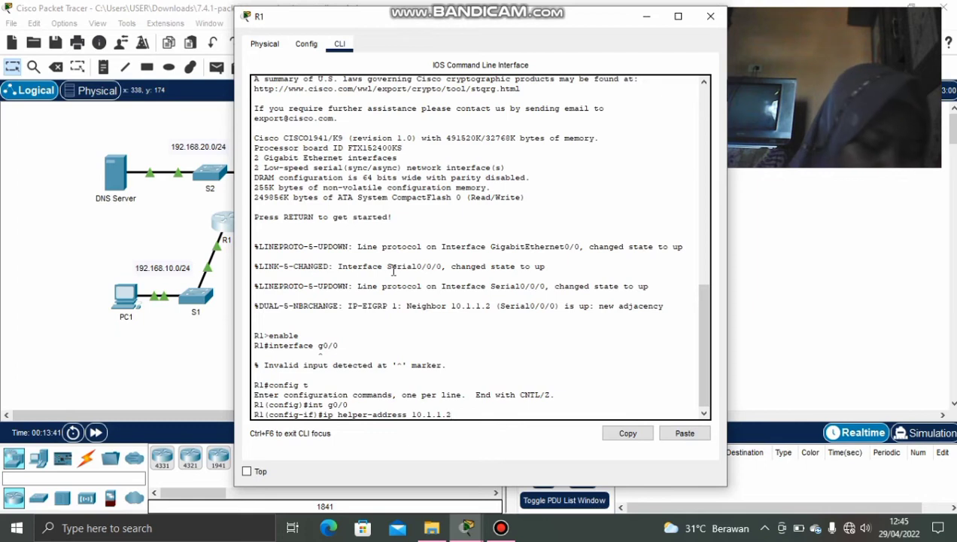
key("Return")
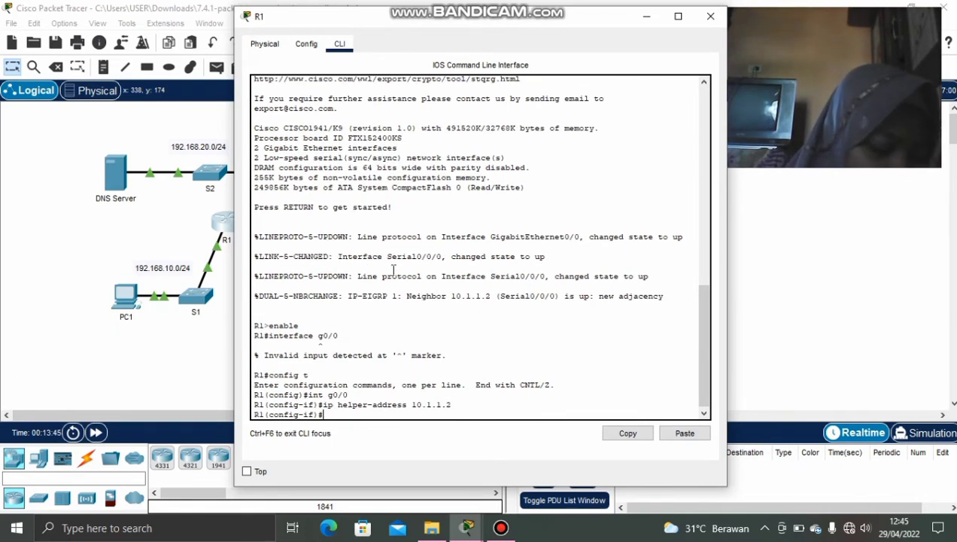
left_click(711, 16)
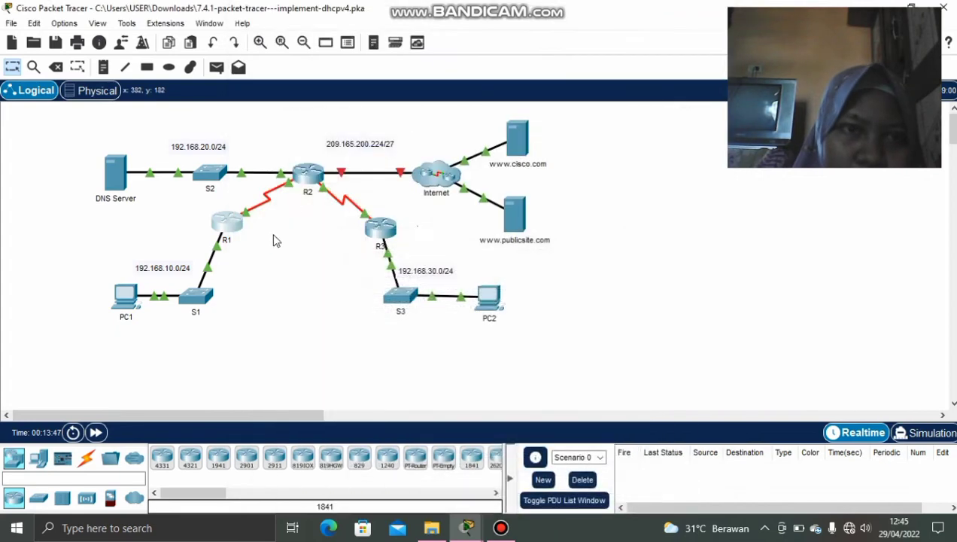
Open R3's command line and enter privileged mode with enable.
left_click(380, 230)
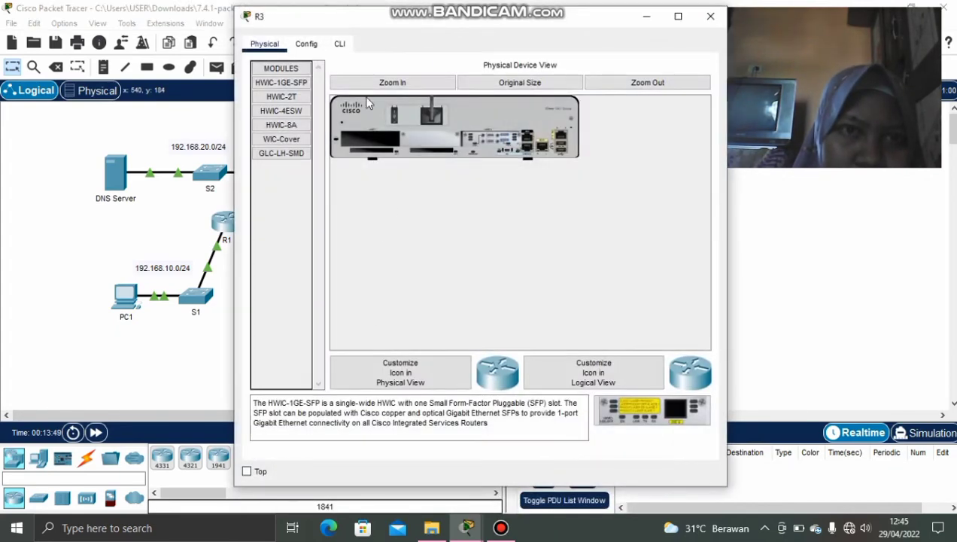
left_click(339, 43)
key("Return")
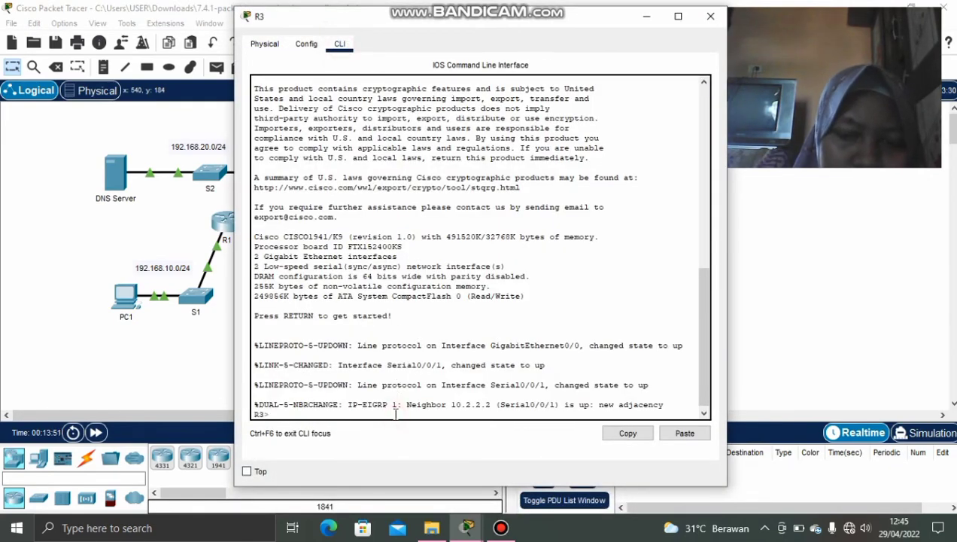
type("enb")
key("BackSpace")
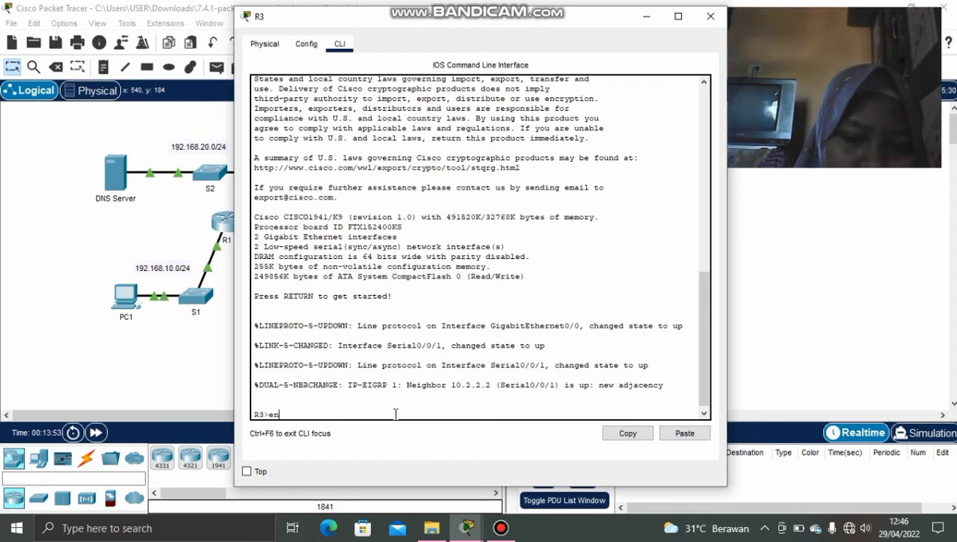
type("able")
key("Return")
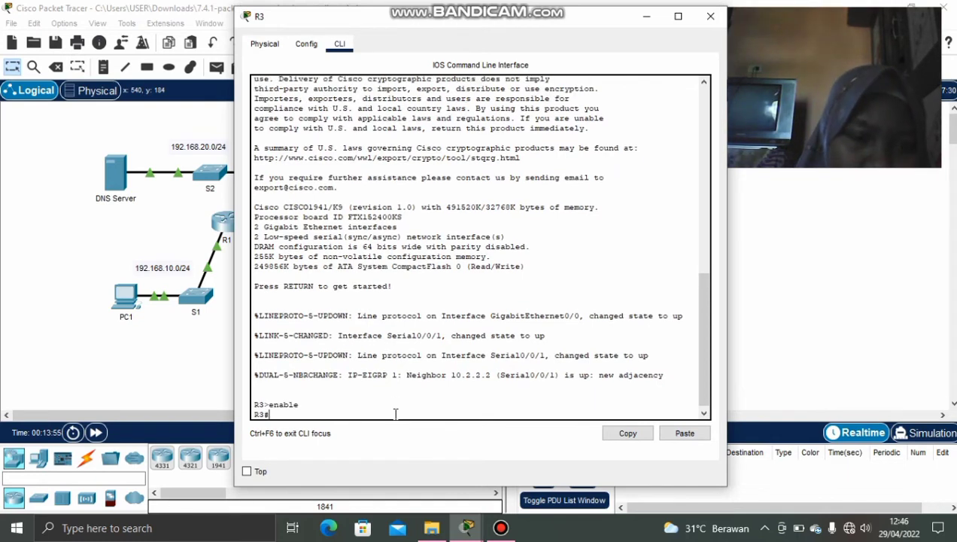
Configure ip helper-address 10.2.2.2 on R3's G0/0, then minimize the window.
type("conf t")
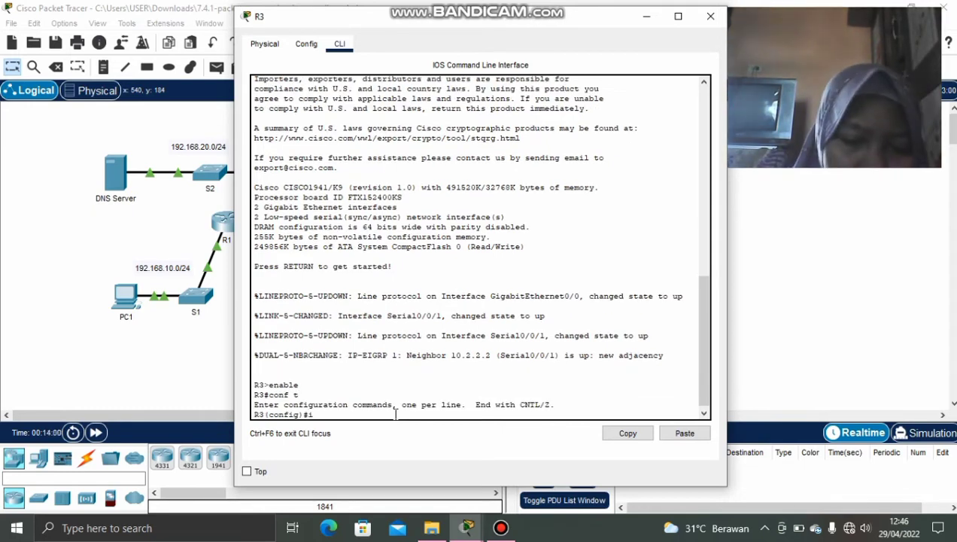
type("it")
key("BackSpace")
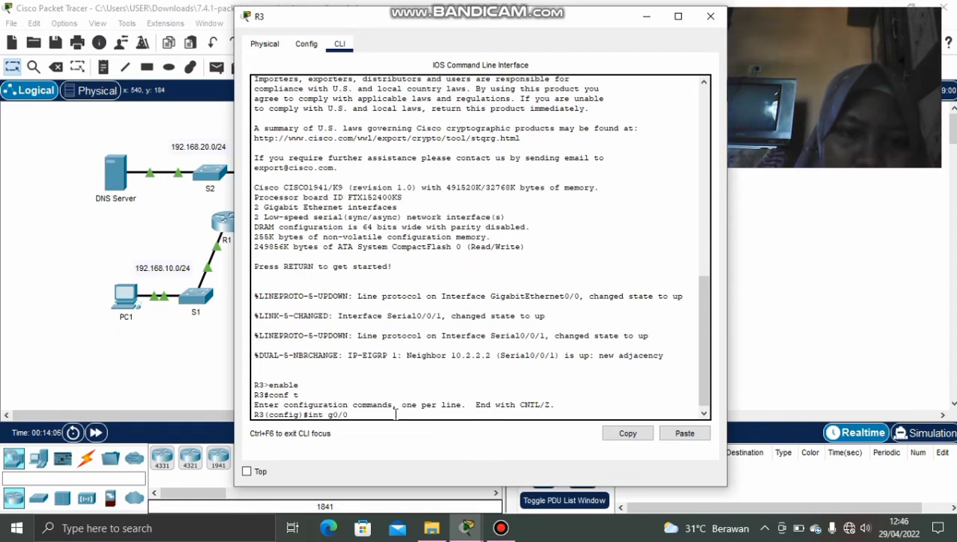
key("Return")
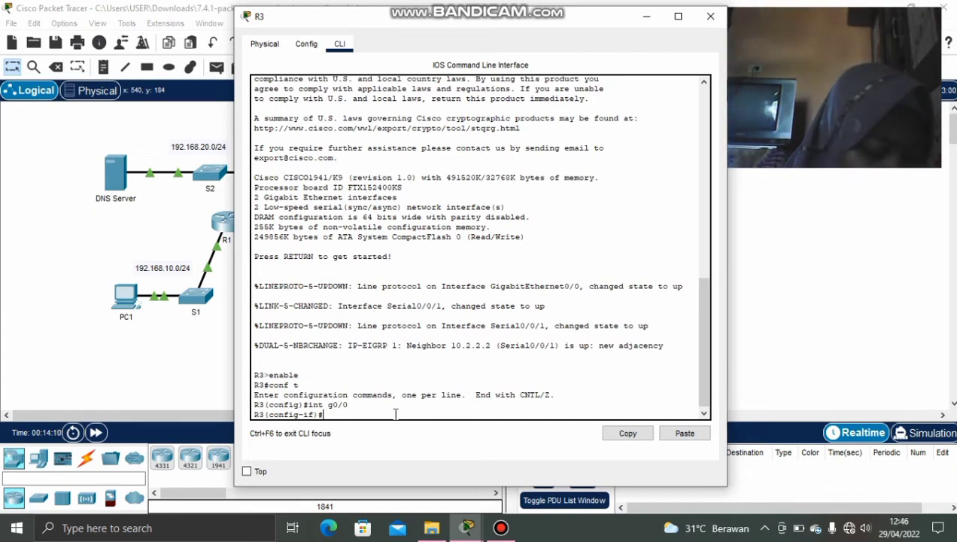
type("ip")
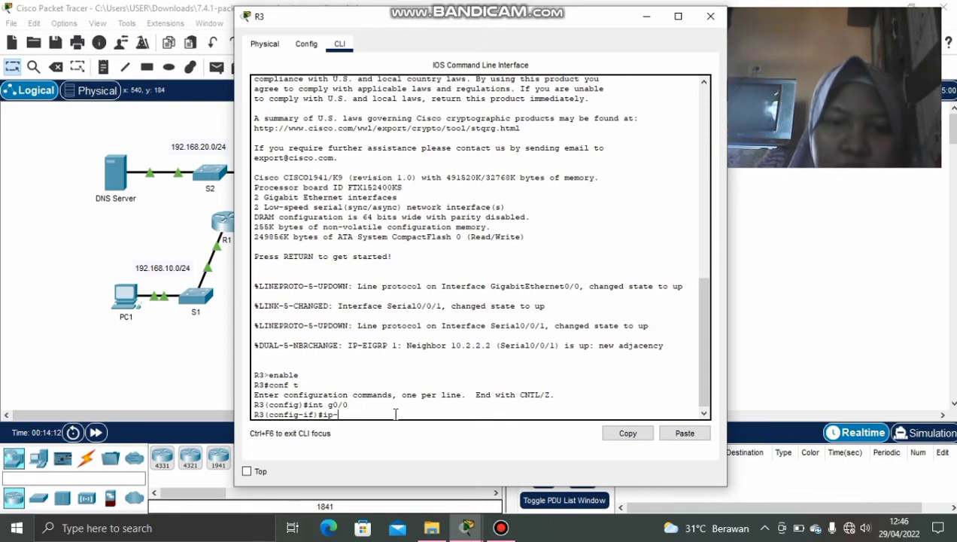
type(" he")
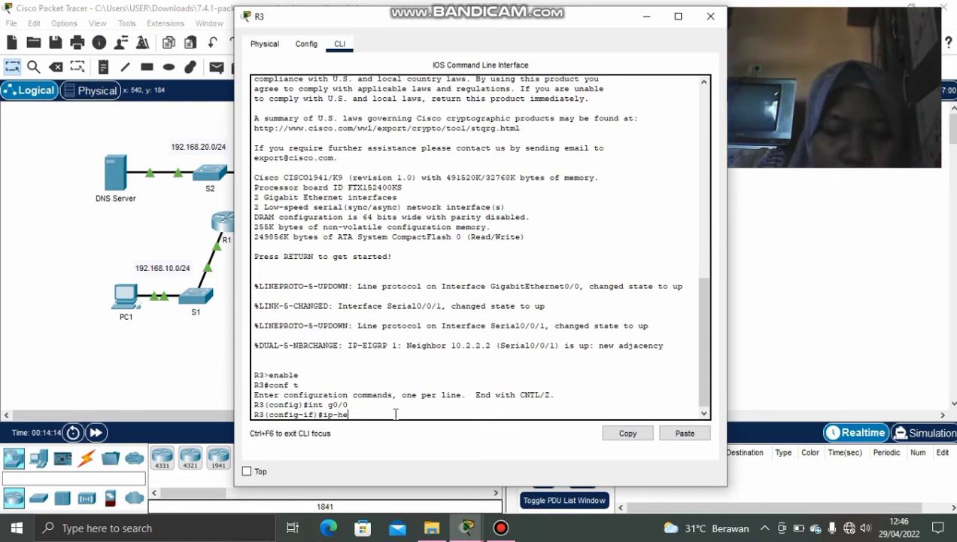
type("lper-")
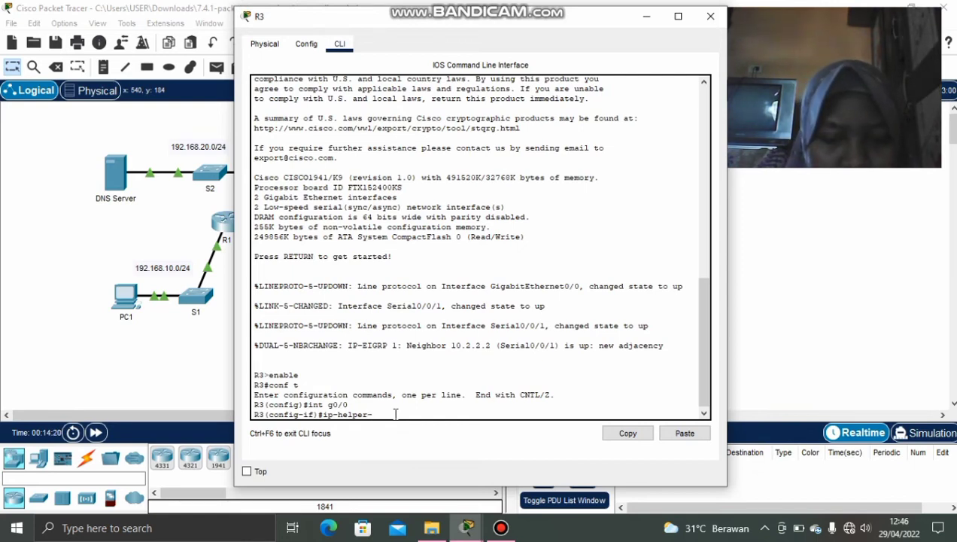
key("Left")
key("Left")
key("Left")
key("Left")
key("BackSpace")
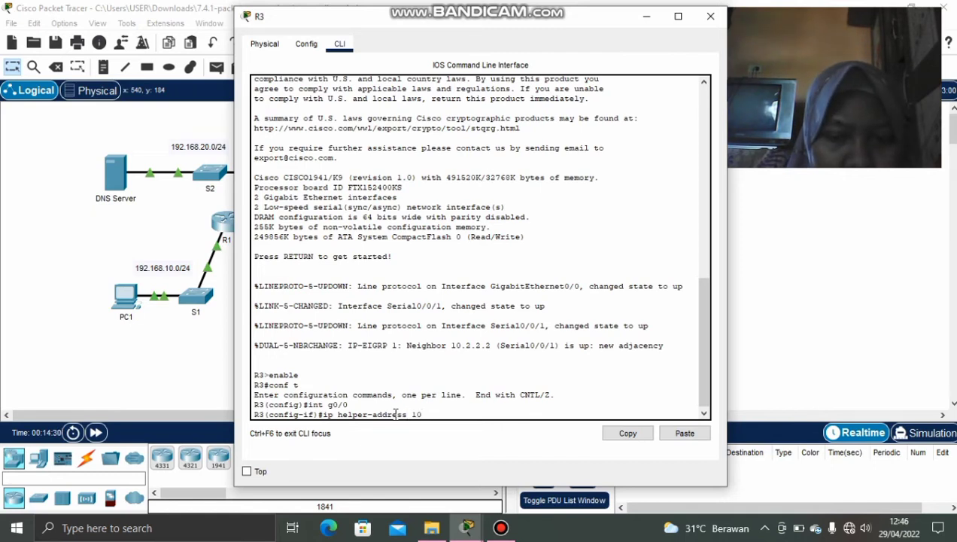
type(".2.2.2")
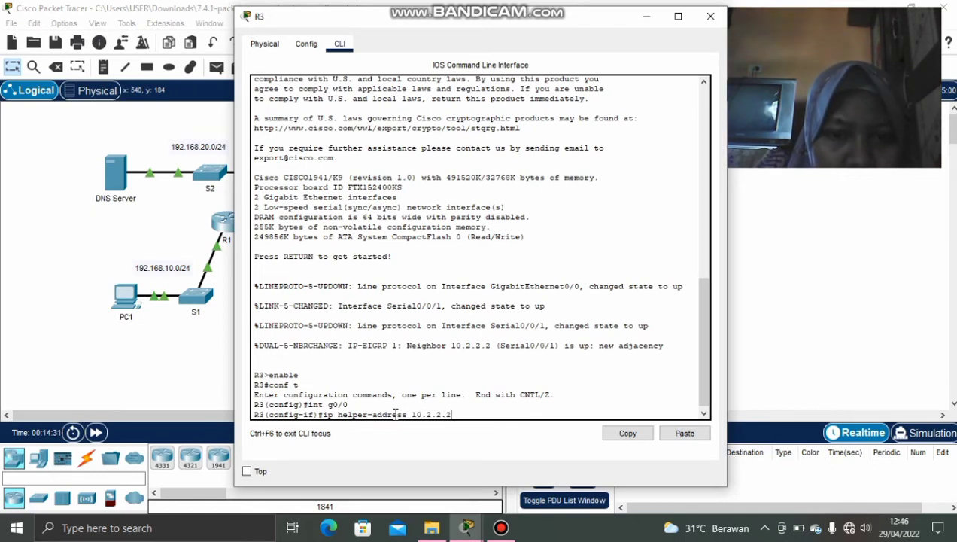
key("Return")
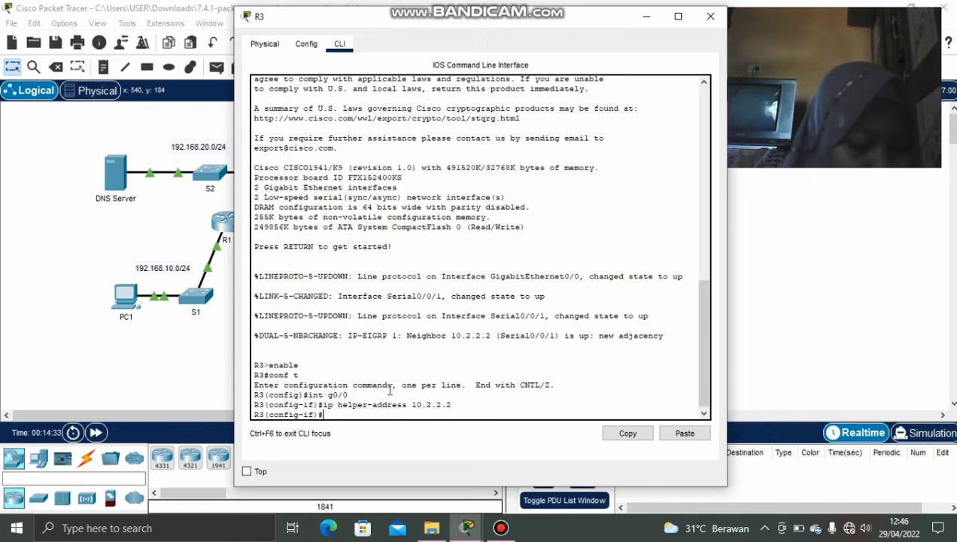
left_click(645, 17)
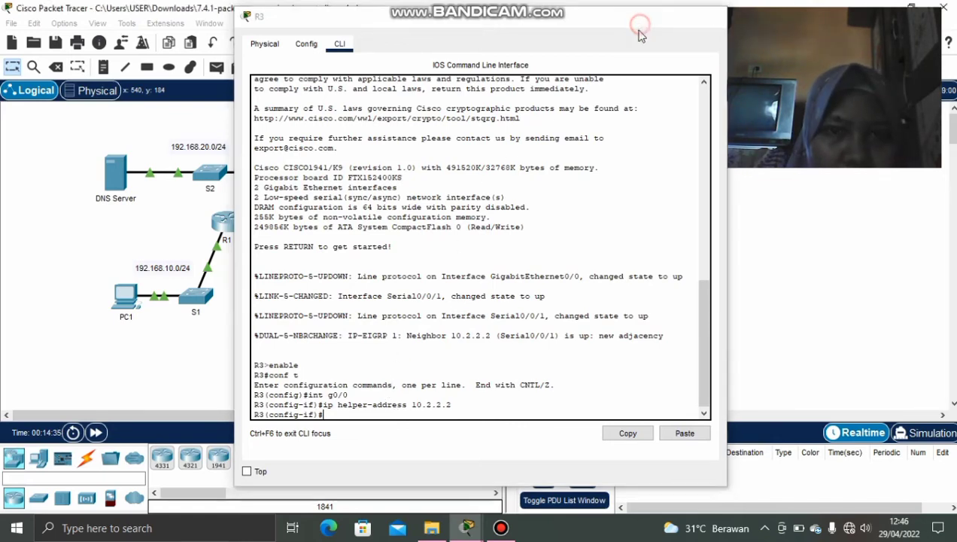
mouse_move(467, 527)
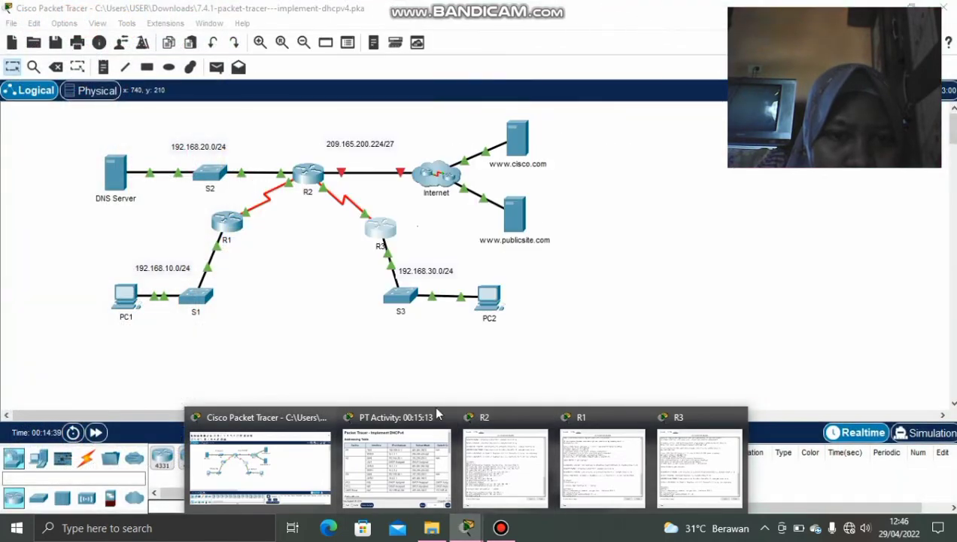
left_click(369, 461)
scroll(262, 349, "down", 5)
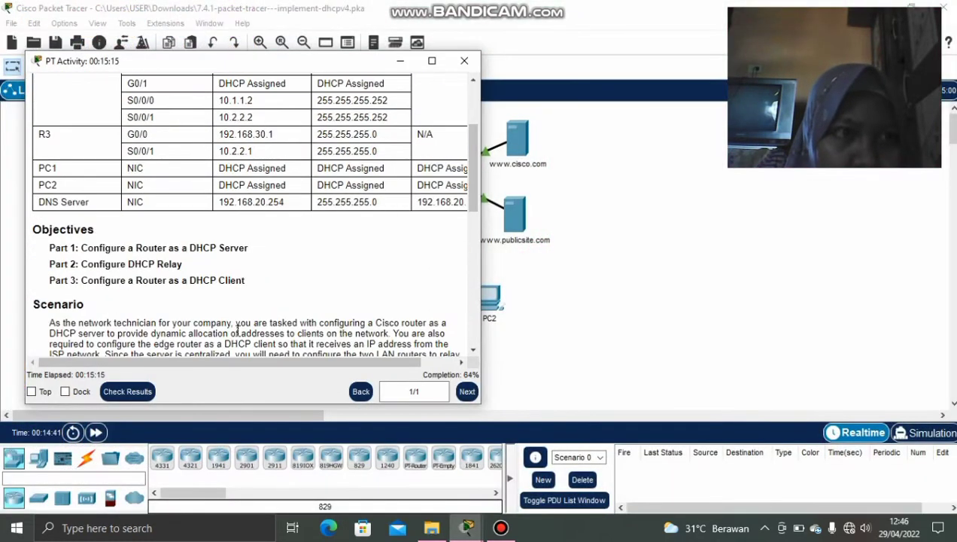
scroll(238, 331, "down", 6)
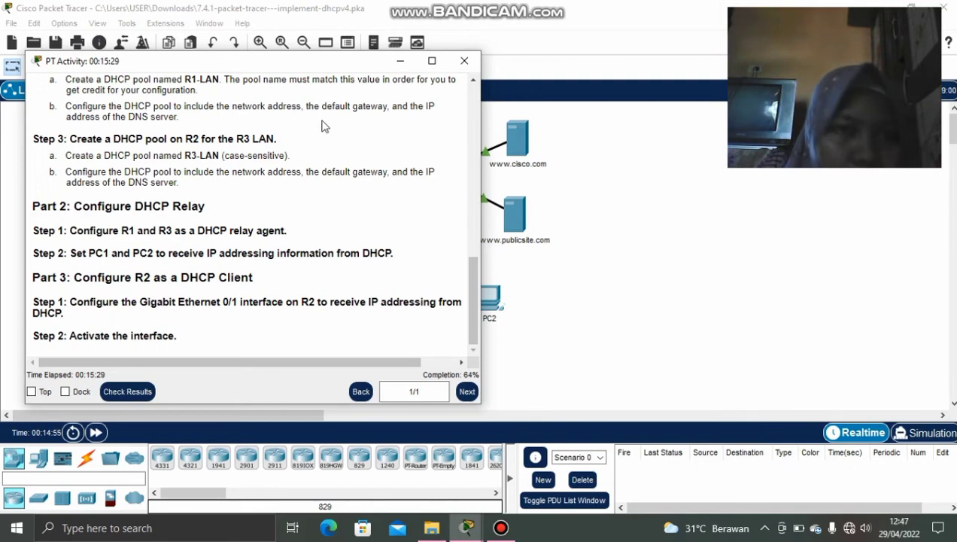
left_click(400, 60)
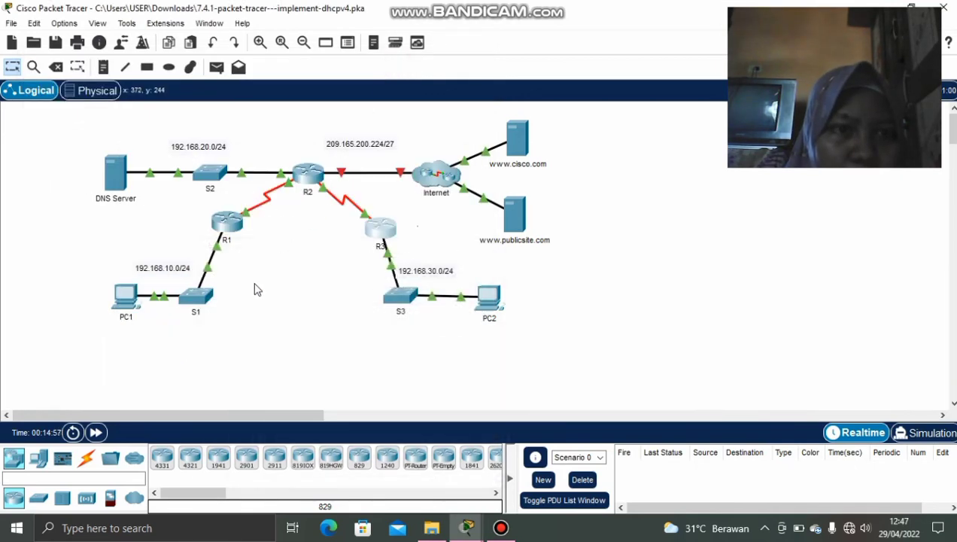
Switch PC1's IP Configuration to DHCP and close its window.
left_click(129, 298)
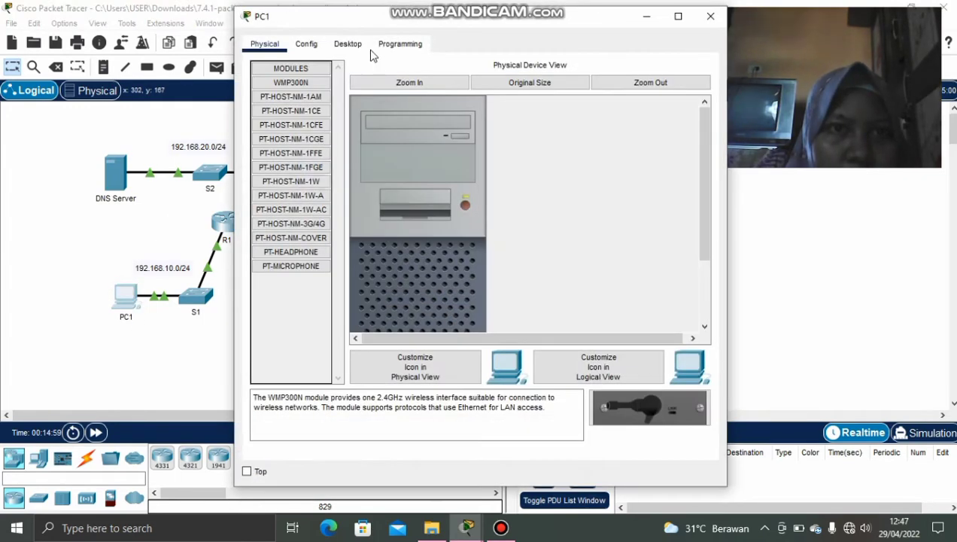
left_click(348, 45)
left_click(319, 117)
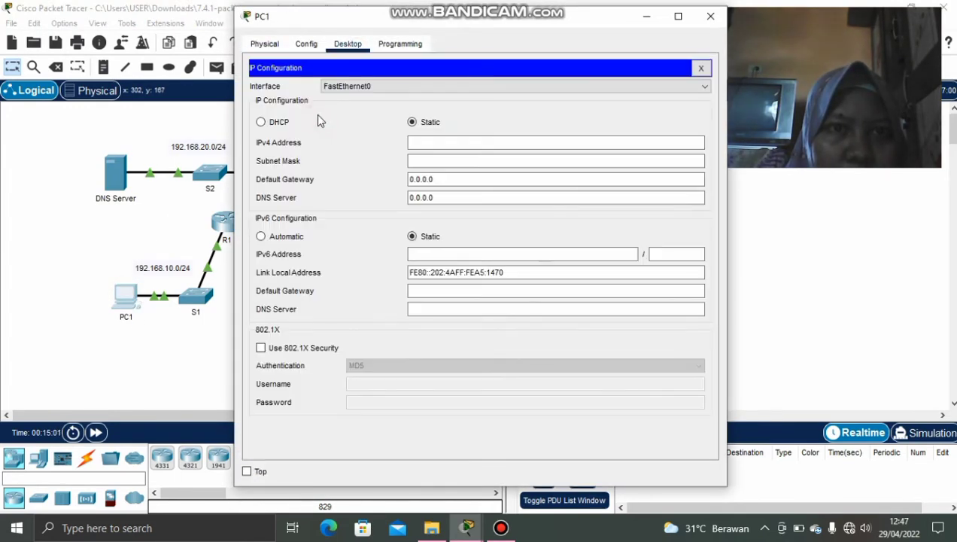
left_click(275, 124)
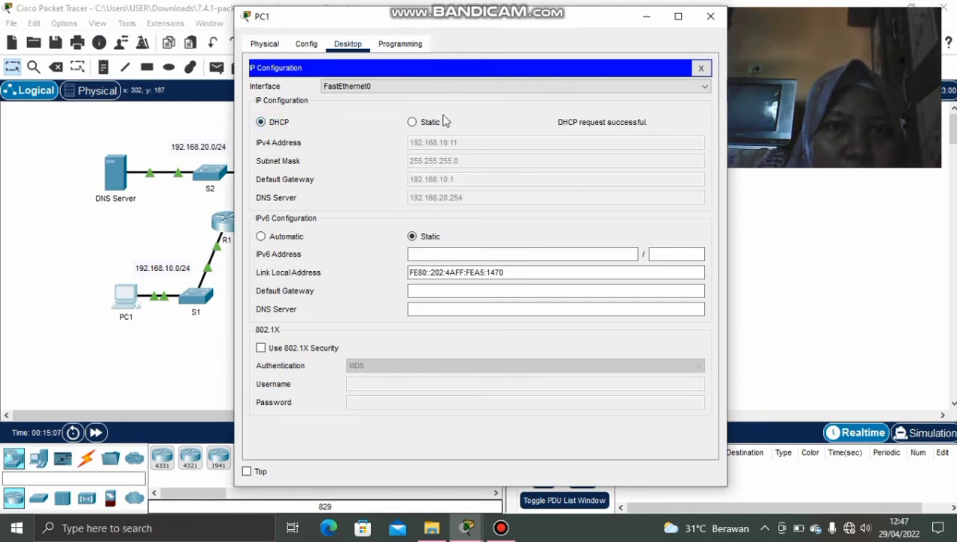
left_click(649, 17)
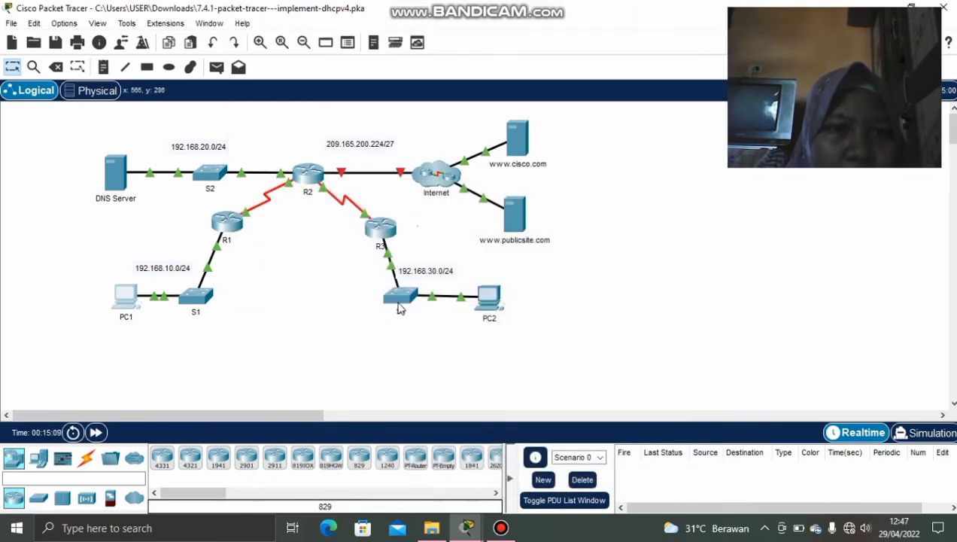
Switch PC2's IP Configuration to DHCP.
left_click(489, 299)
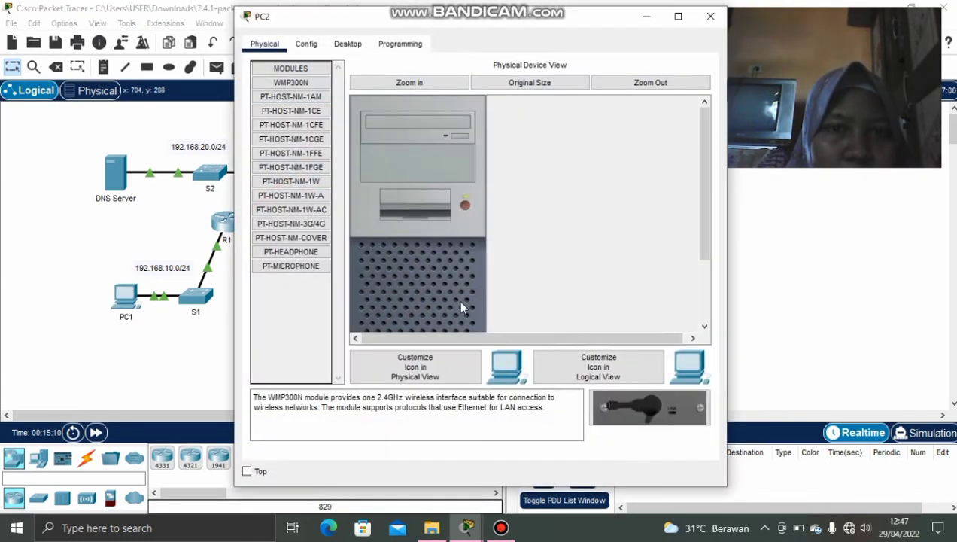
left_click(309, 45)
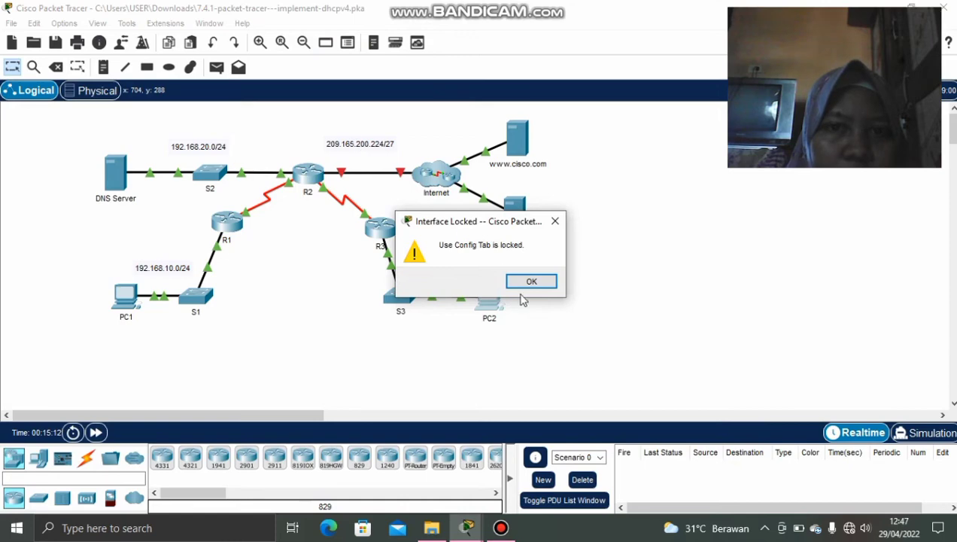
left_click(529, 282)
left_click(489, 300)
left_click(349, 43)
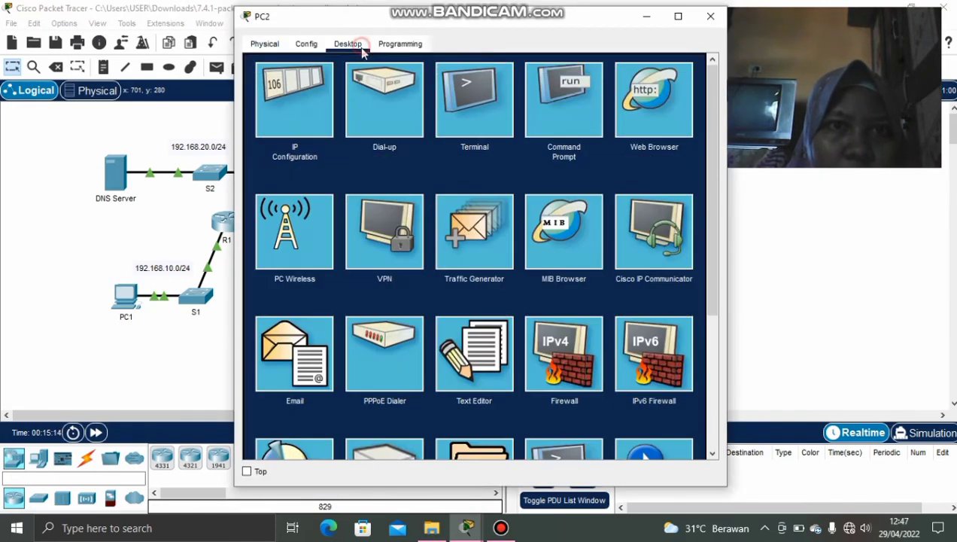
left_click(325, 114)
left_click(264, 122)
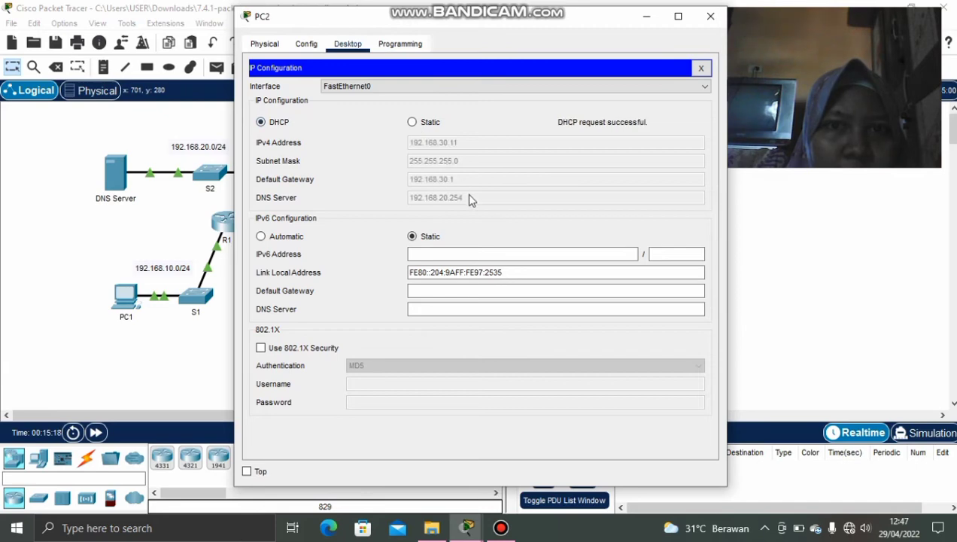
Confirm PC2's 192.168.30.11 lease, minimize PC2, and bring up the activity instructions.
left_click(636, 19)
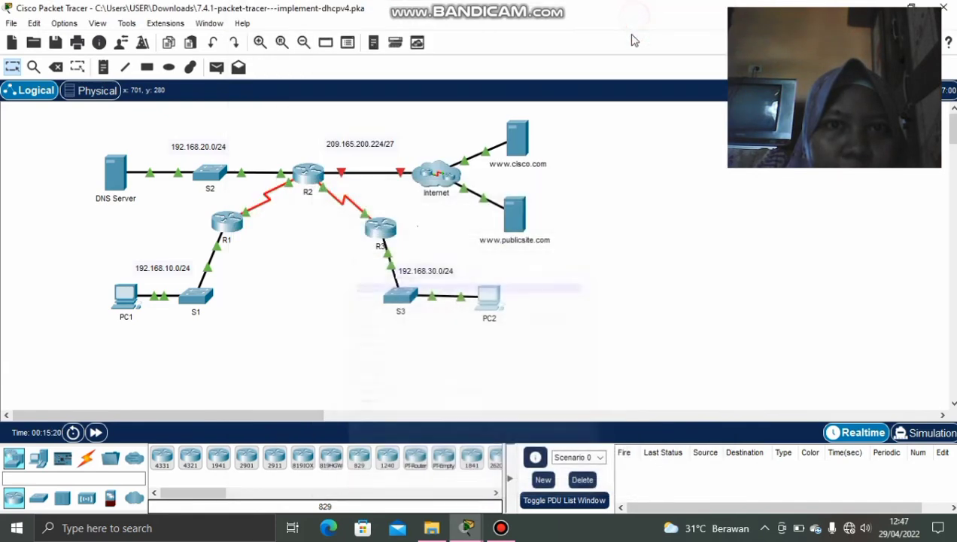
left_click(489, 296)
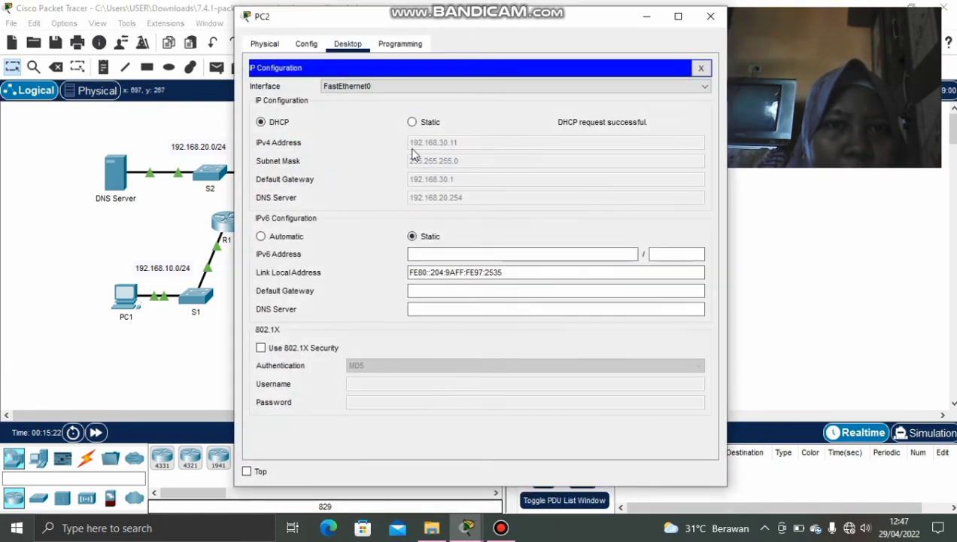
left_click(675, 16)
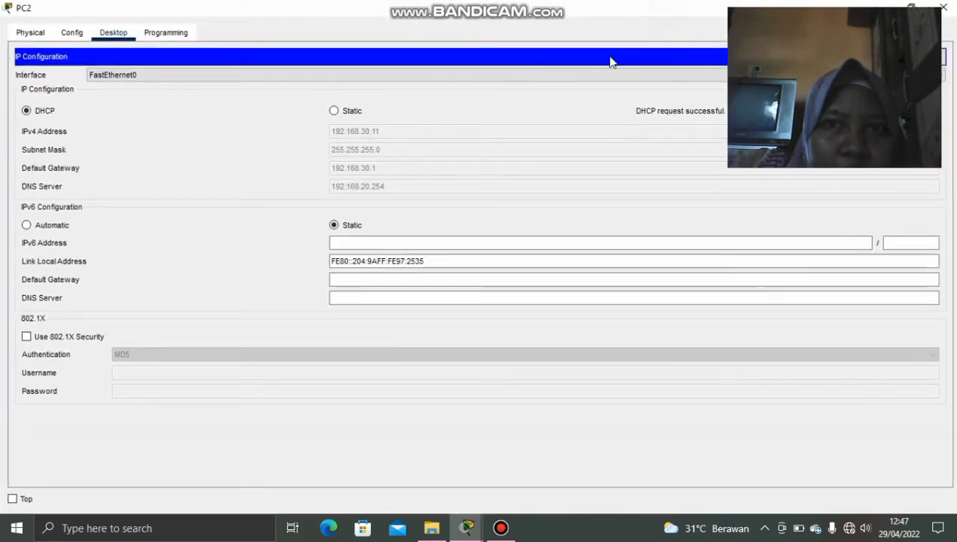
left_click(907, 6)
left_click(647, 16)
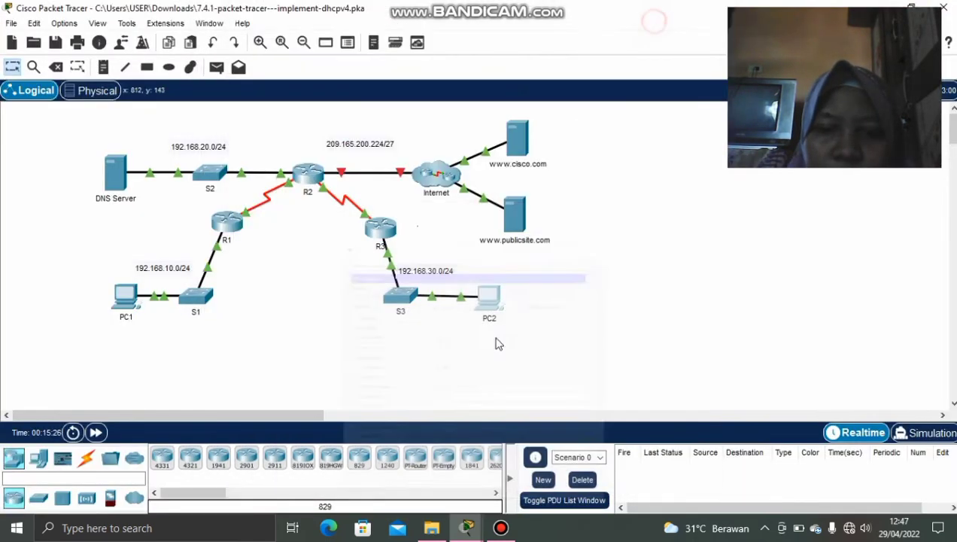
mouse_move(466, 527)
left_click(305, 474)
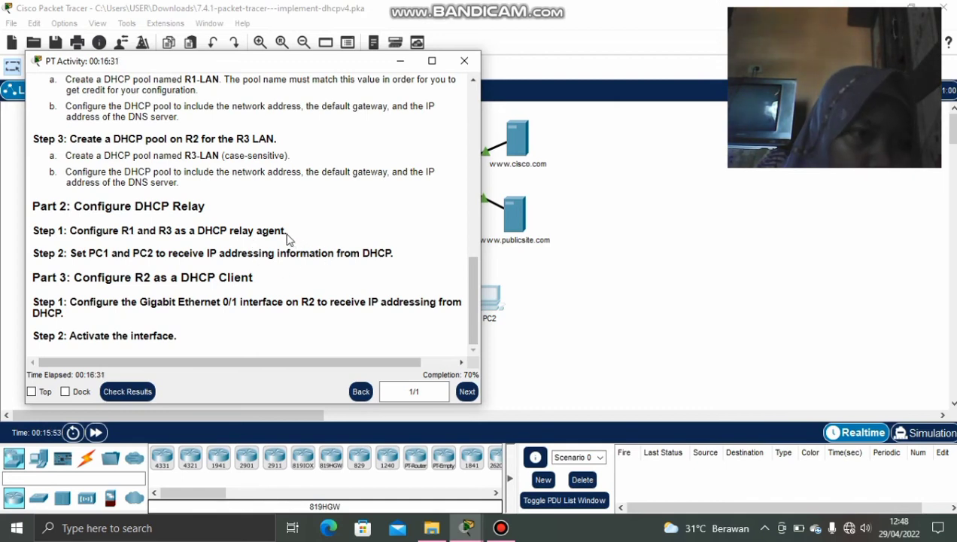
Read the Part 3 step on making R2 a DHCP client, then hide the instructions.
left_click_drag(140, 301, 427, 314)
left_click(331, 342)
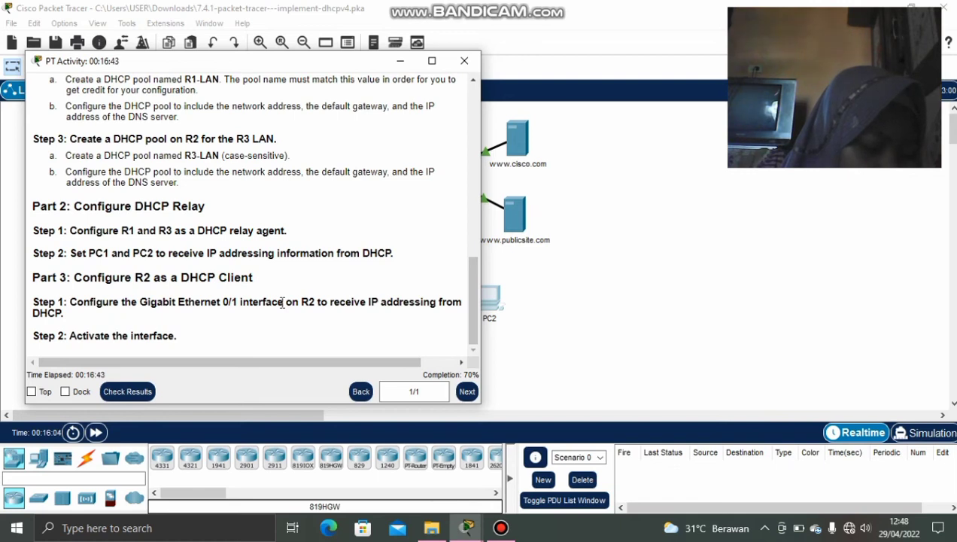
left_click(402, 64)
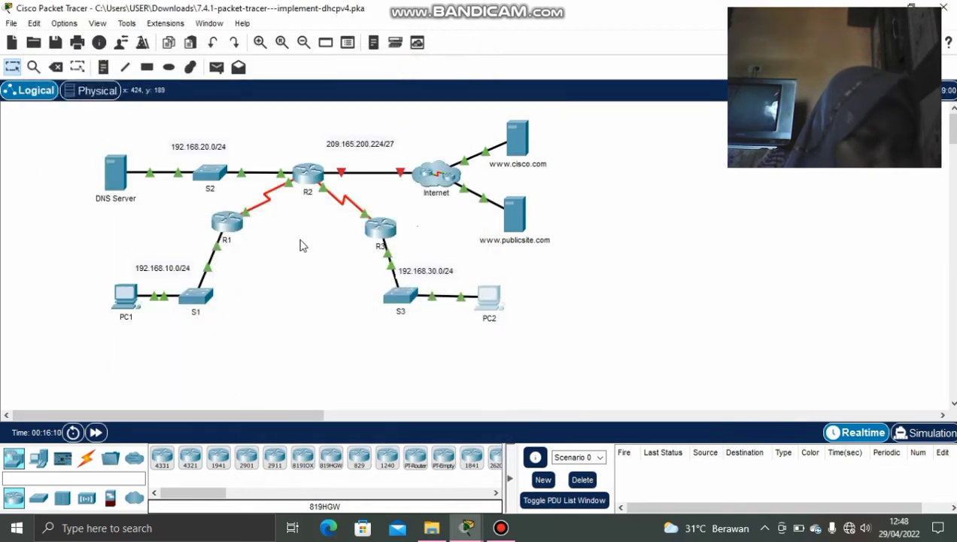
On R2, give G0/1 ip address dhcp and no shutdown, then close the window.
left_click(310, 177)
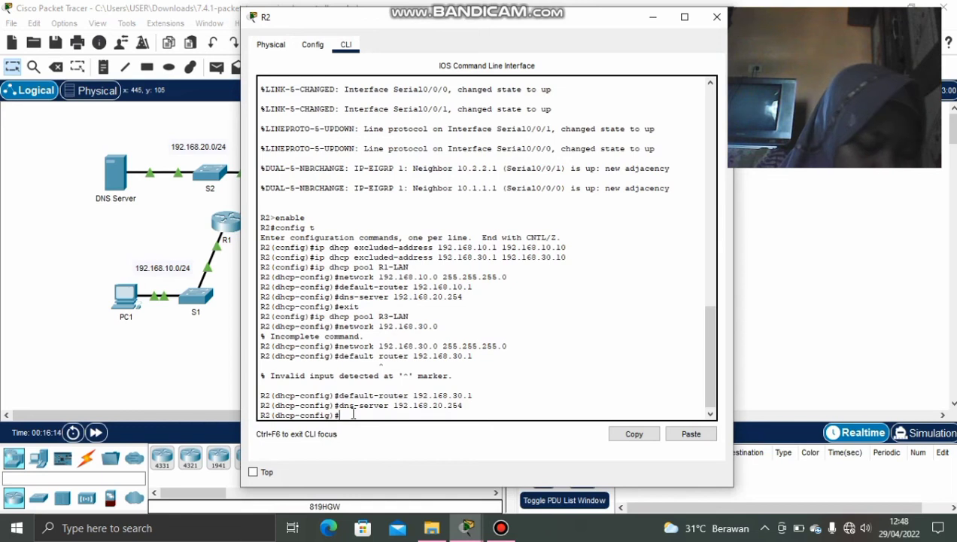
type("ex")
key("Return")
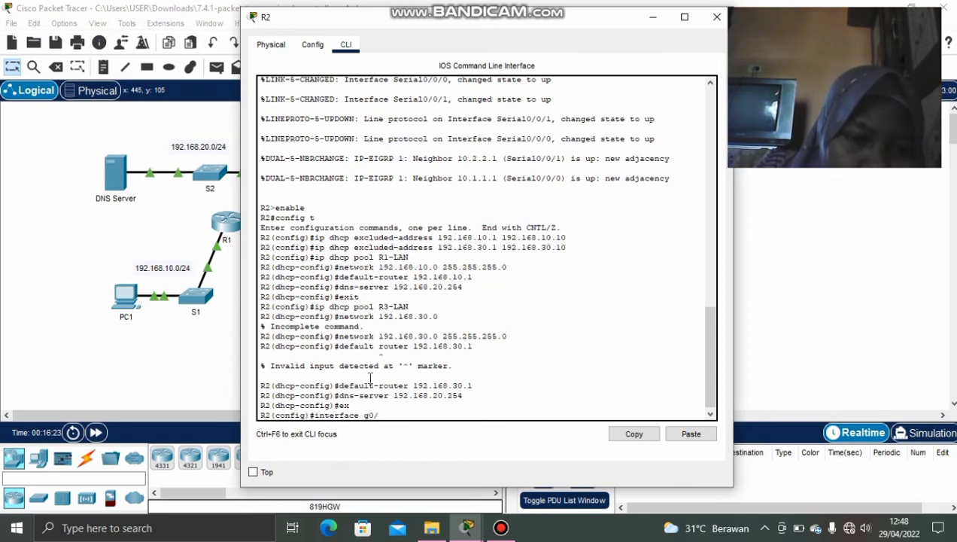
key("Return")
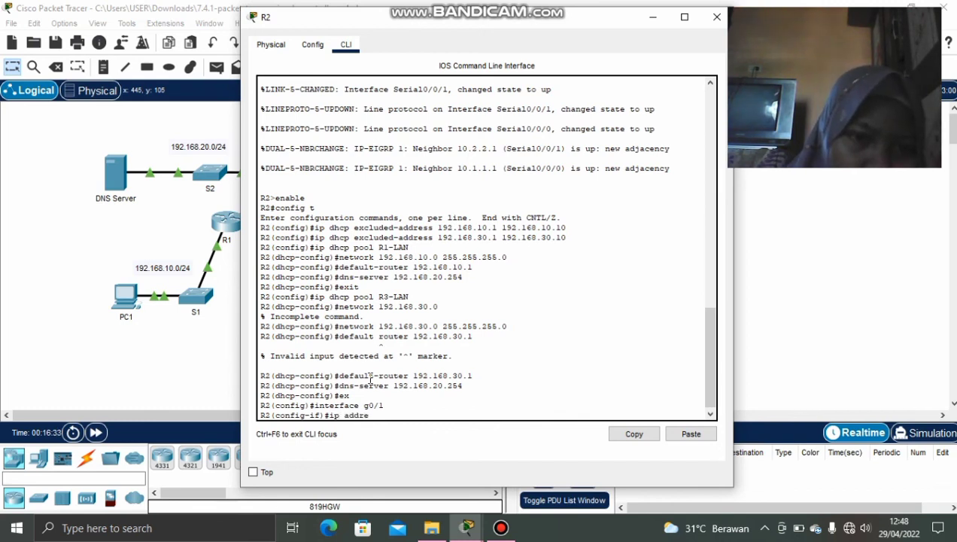
type("ss dh")
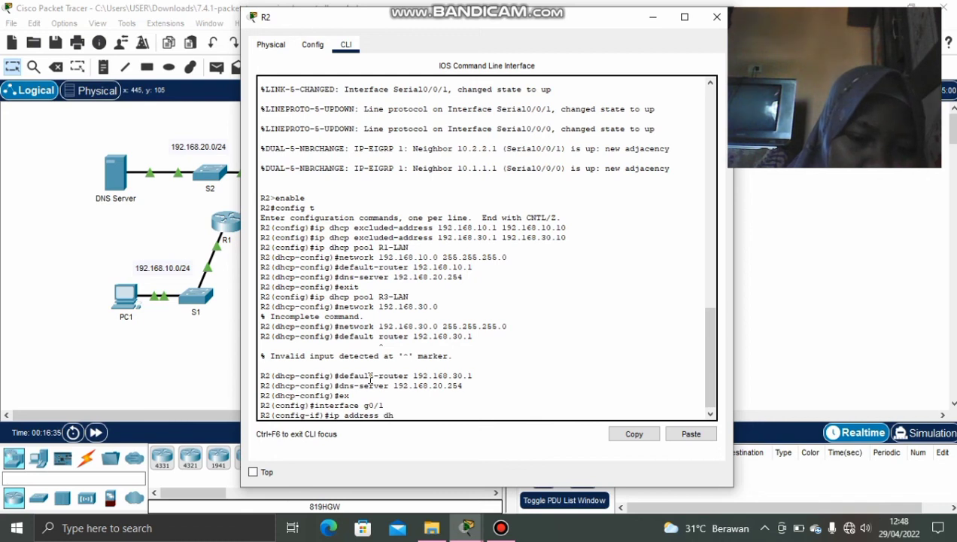
type("cp")
key("Return")
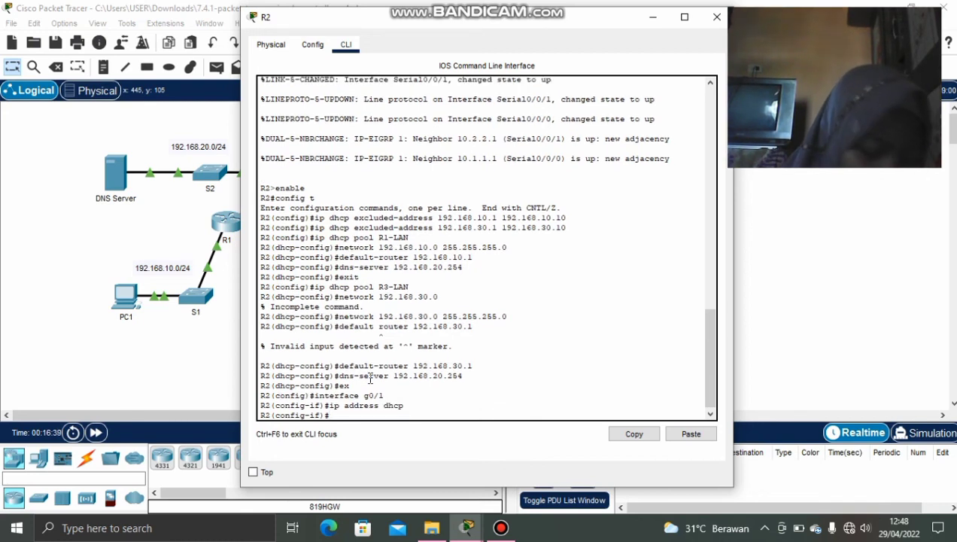
type("no shut")
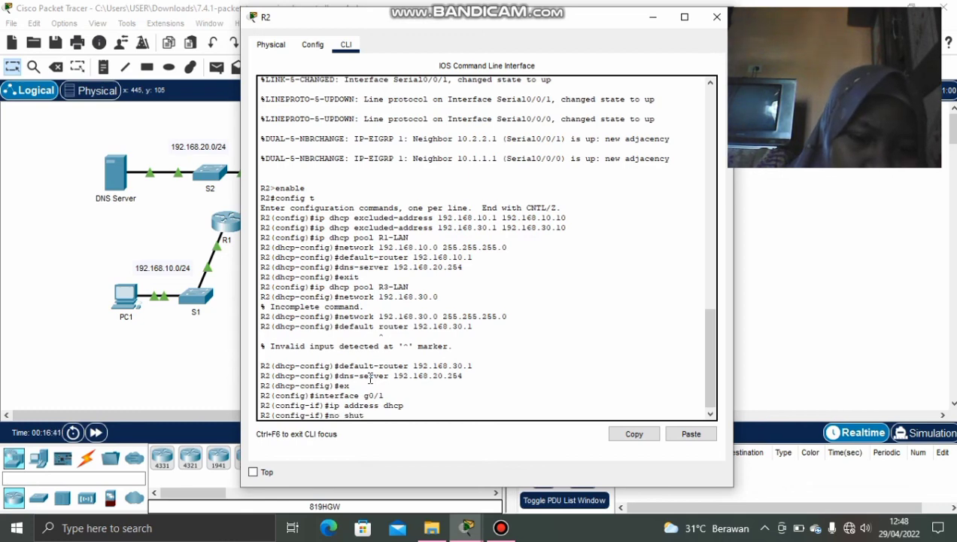
type("down")
key("Return")
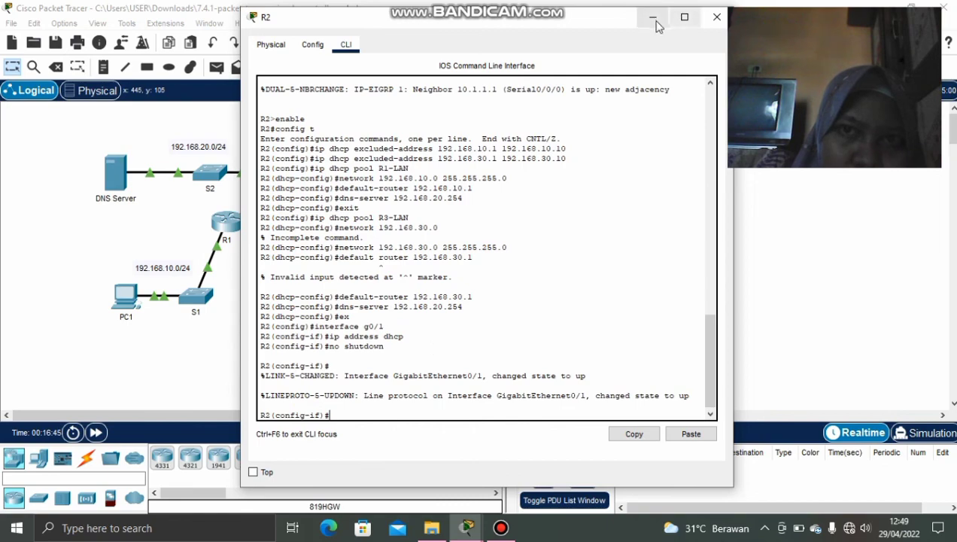
left_click(716, 16)
mouse_move(466, 529)
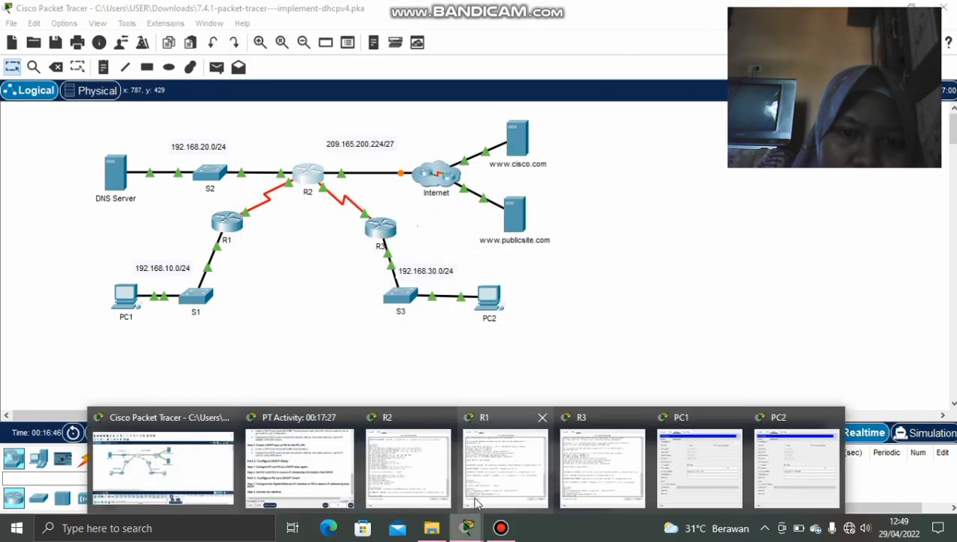
left_click(301, 460)
scroll(263, 312, "up", 10)
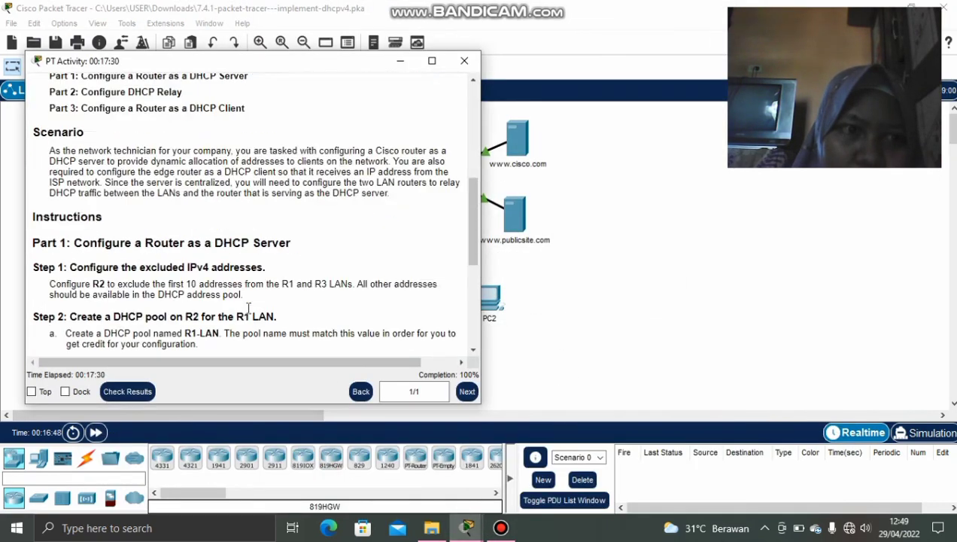
scroll(248, 304, "down", 10)
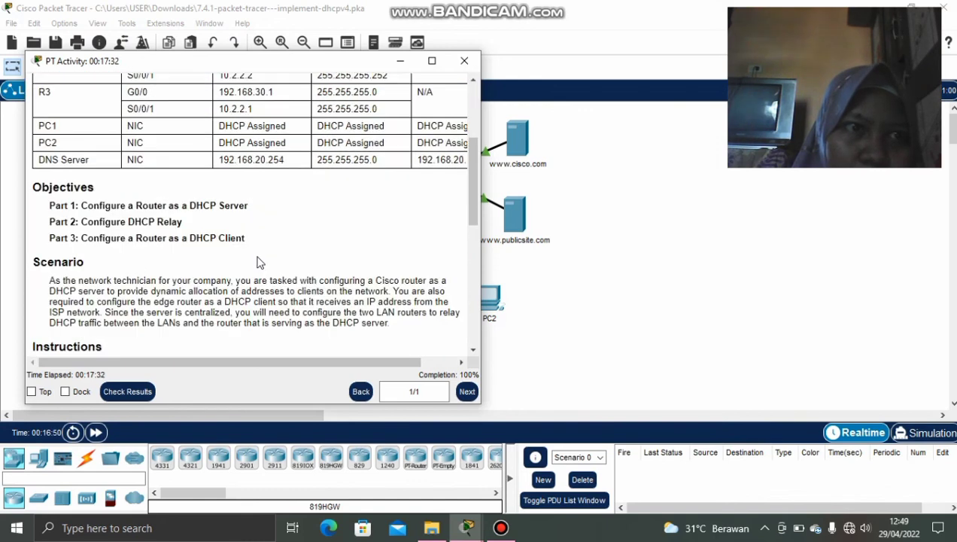
scroll(263, 271, "up", 10)
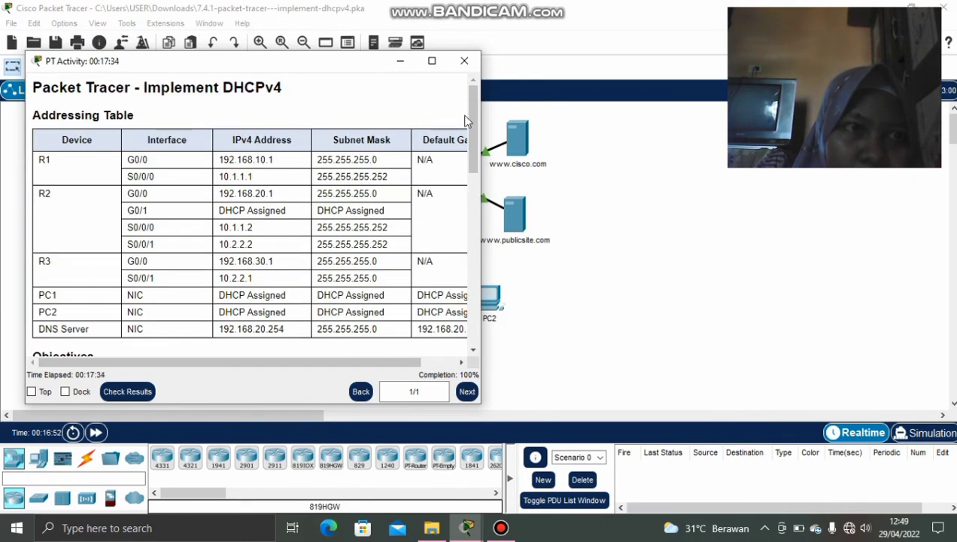
left_click(400, 60)
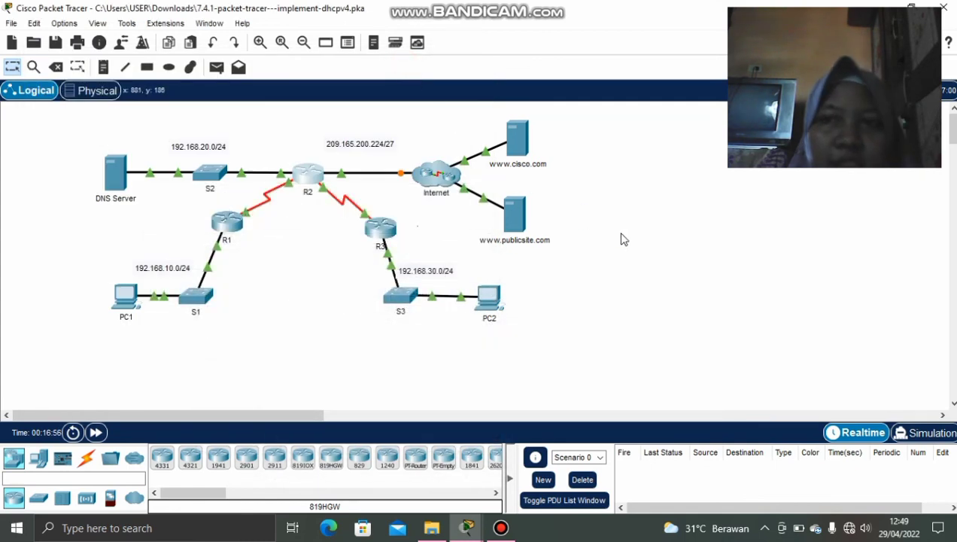